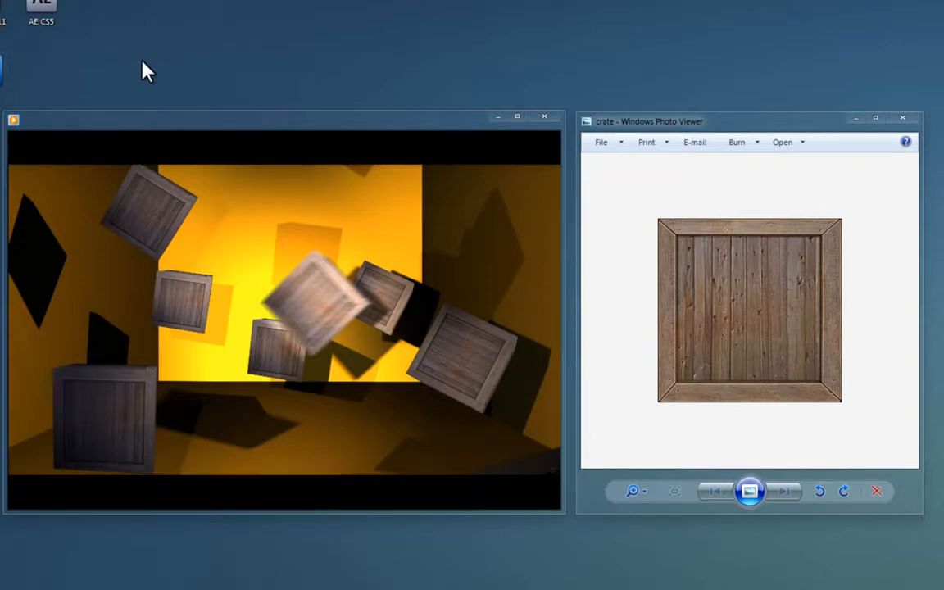
Play the BoxShape preview video, then close Media Player and the crate image viewer
{"action": "mouse_move", "coordinate": [183, 369]}
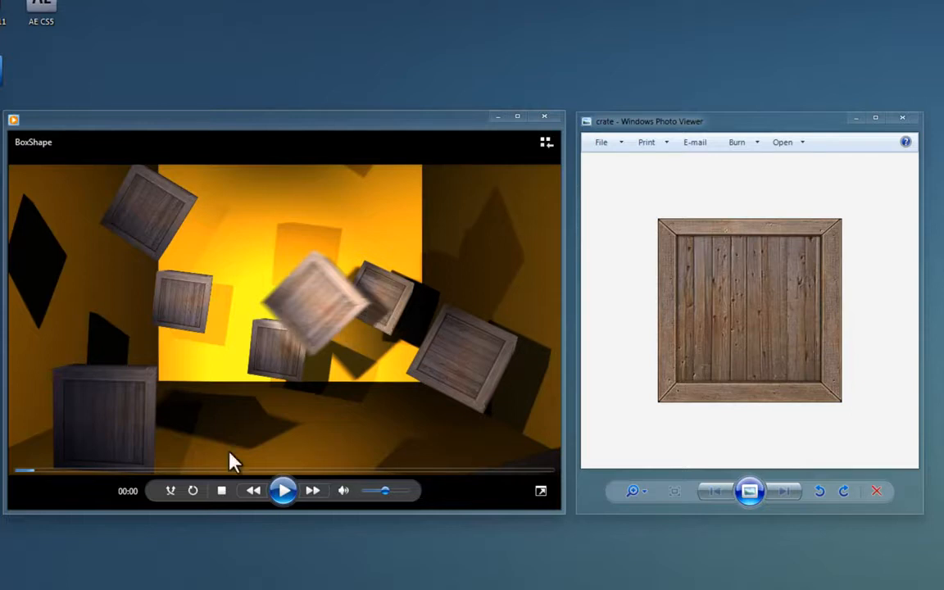
{"action": "left_click", "coordinate": [281, 491]}
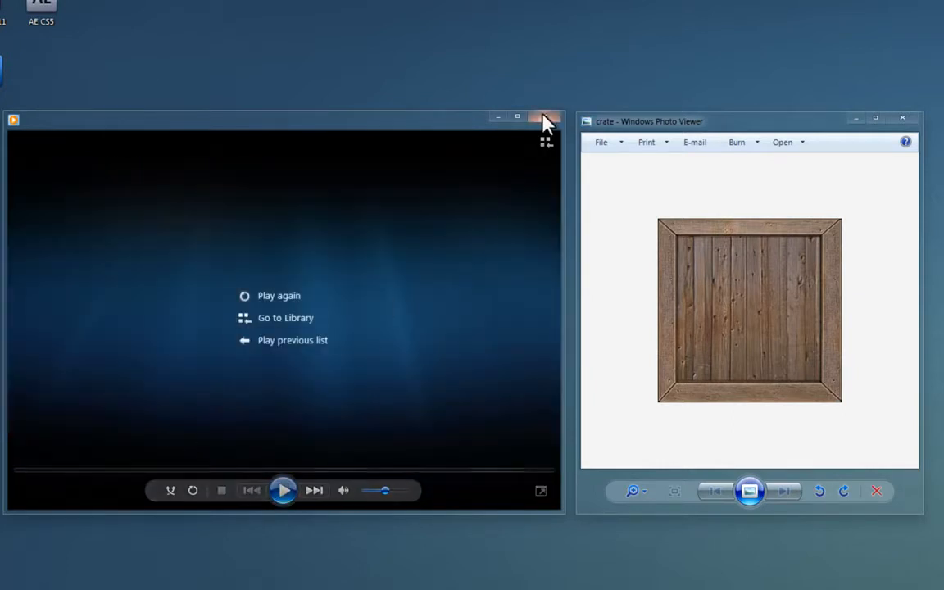
{"action": "left_click", "coordinate": [544, 118]}
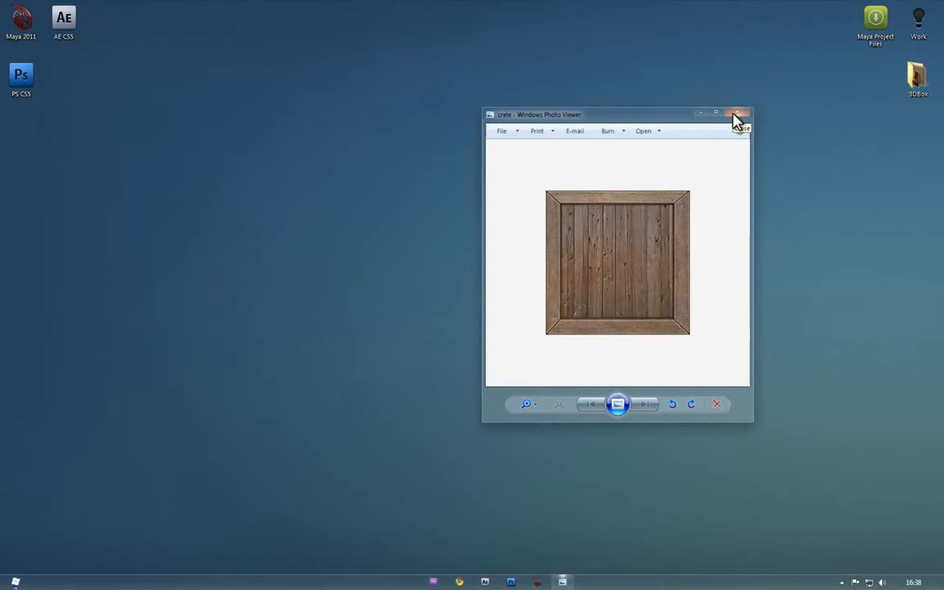
{"action": "left_click", "coordinate": [736, 116]}
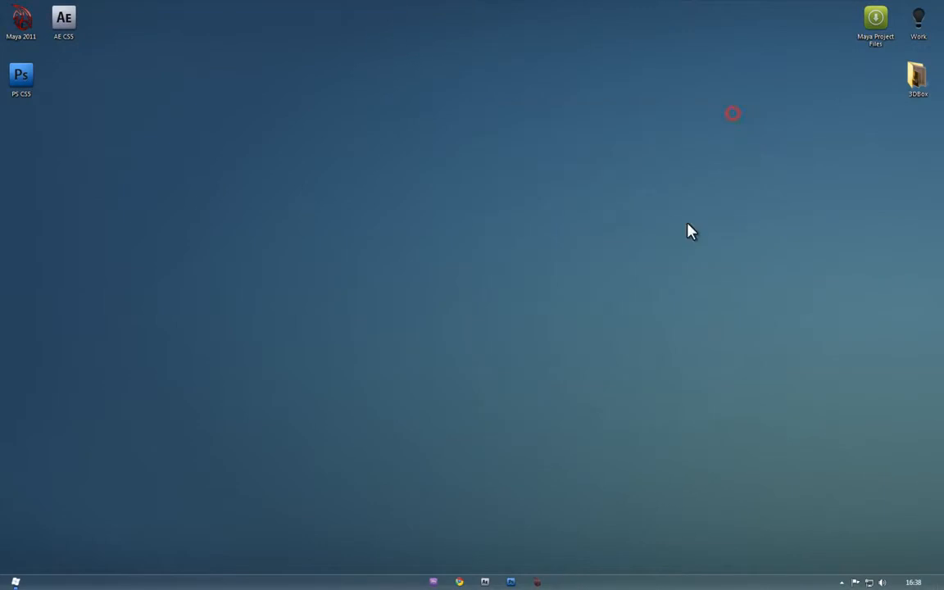
Launch Maya, dismiss Essential Skills Movies, and review the Plug-in Manager list before closing it
{"action": "left_click", "coordinate": [537, 582]}
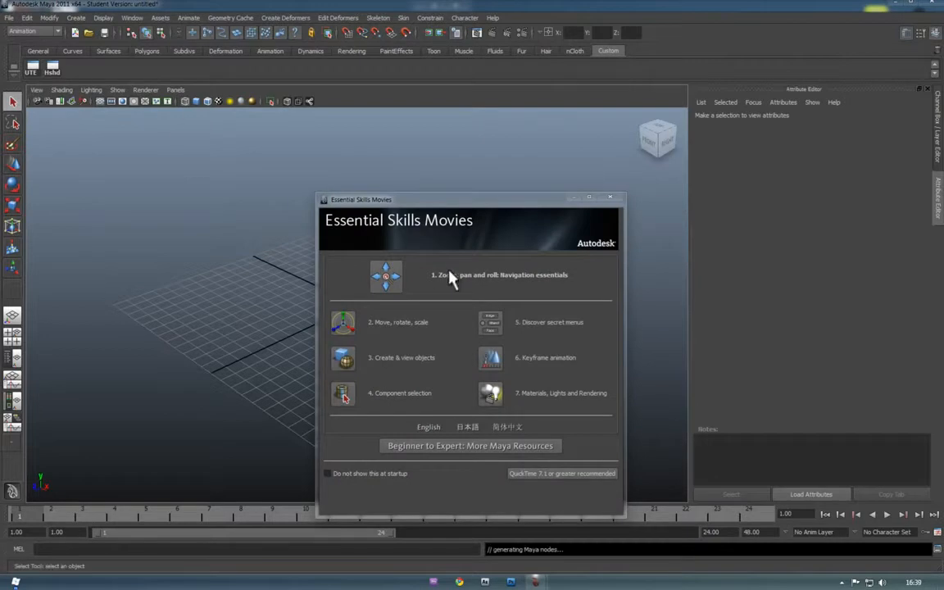
{"action": "left_click", "coordinate": [610, 200]}
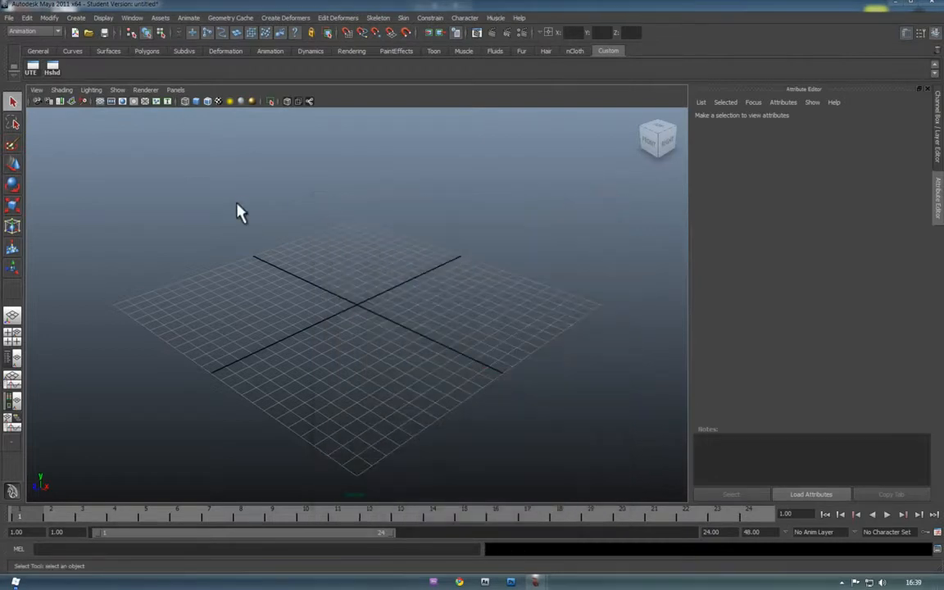
{"action": "left_click", "coordinate": [132, 18]}
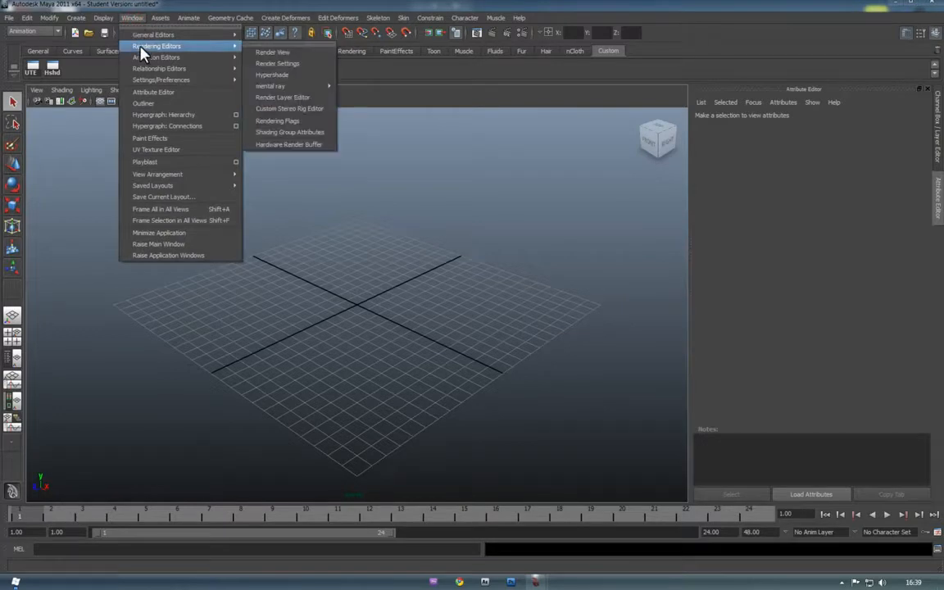
{"action": "mouse_move", "coordinate": [151, 81]}
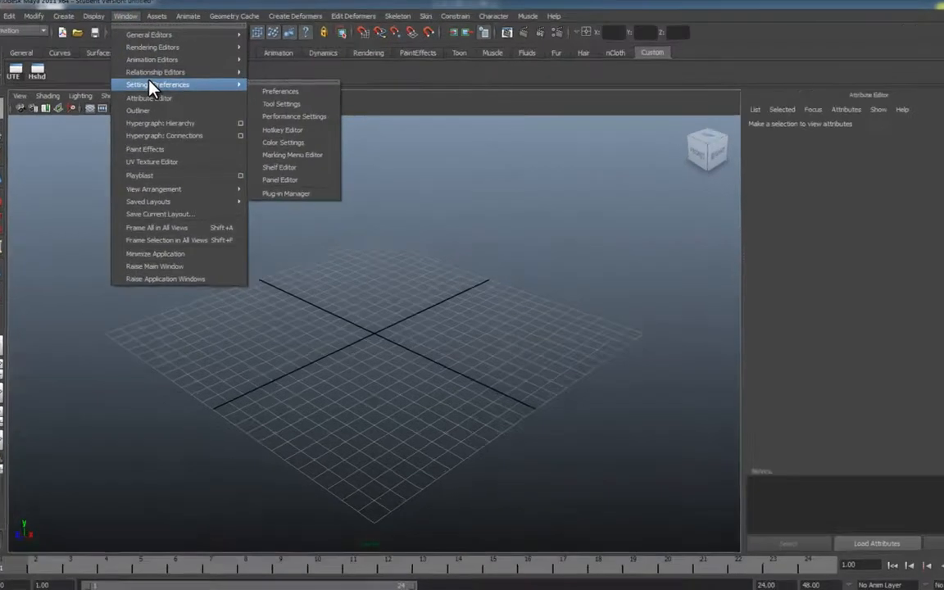
{"action": "left_click", "coordinate": [291, 193]}
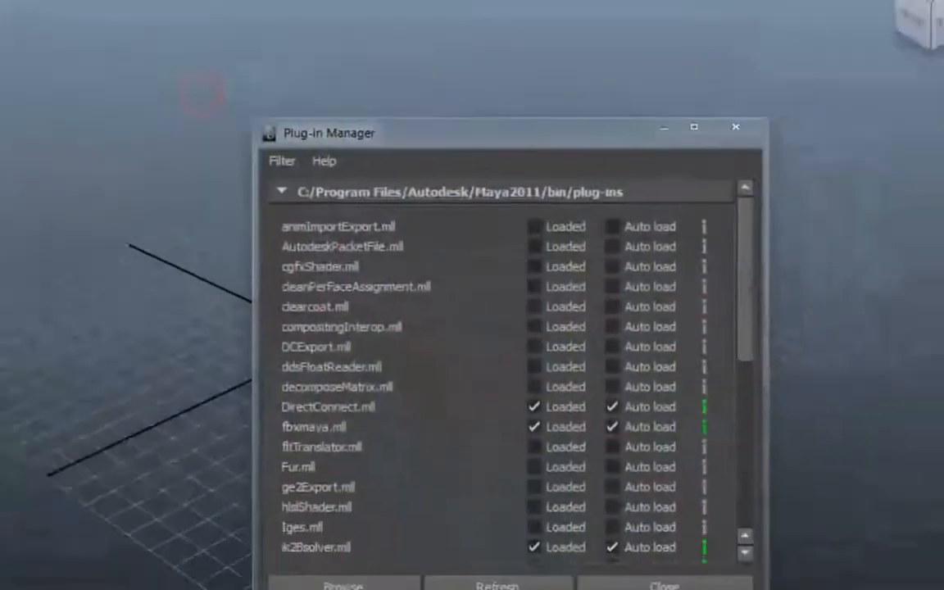
{"action": "scroll", "coordinate": [604, 444], "scroll_direction": "down", "scroll_amount": 5}
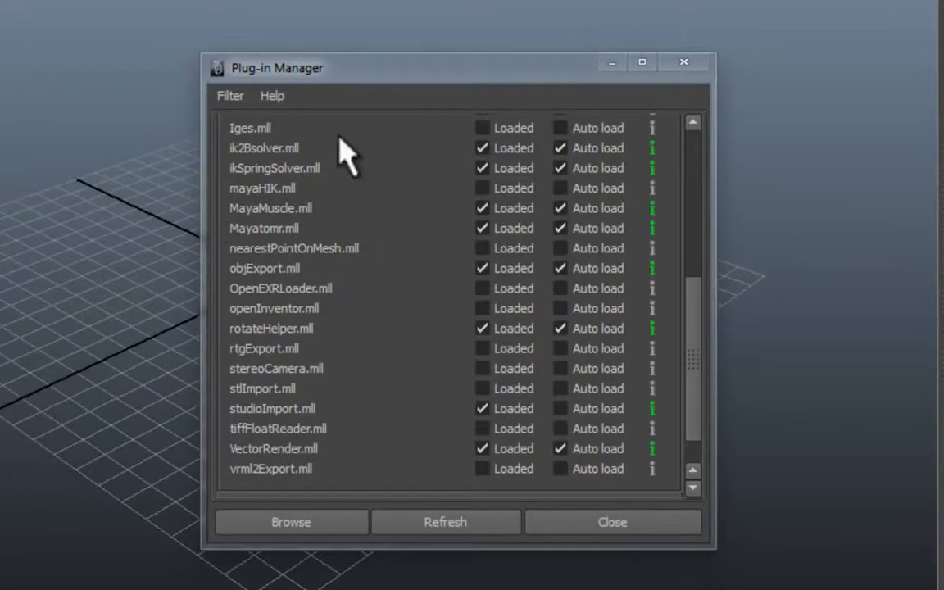
{"action": "left_click", "coordinate": [671, 80]}
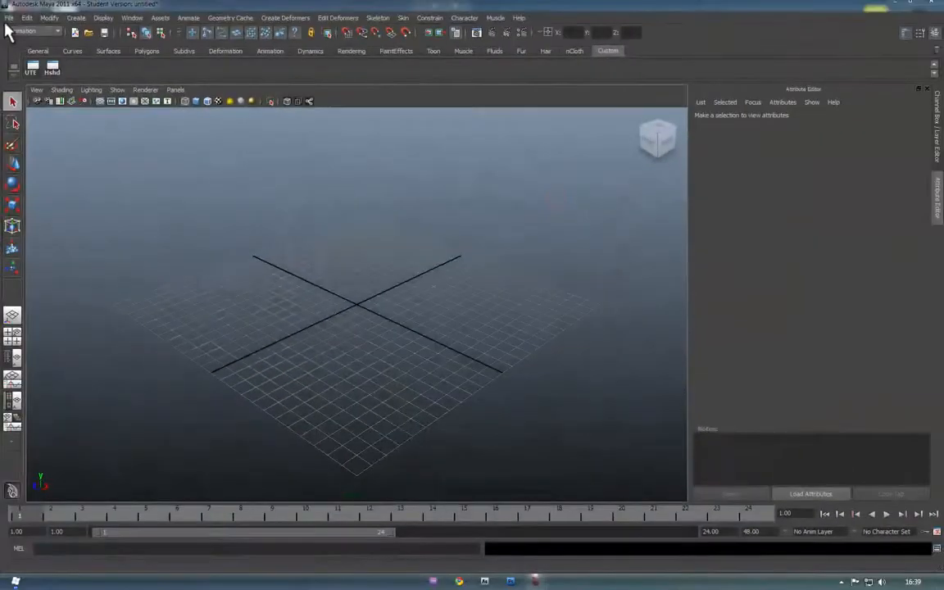
Create a new project named 3DBoxAE using the default folder locations
{"action": "left_click", "coordinate": [8, 18]}
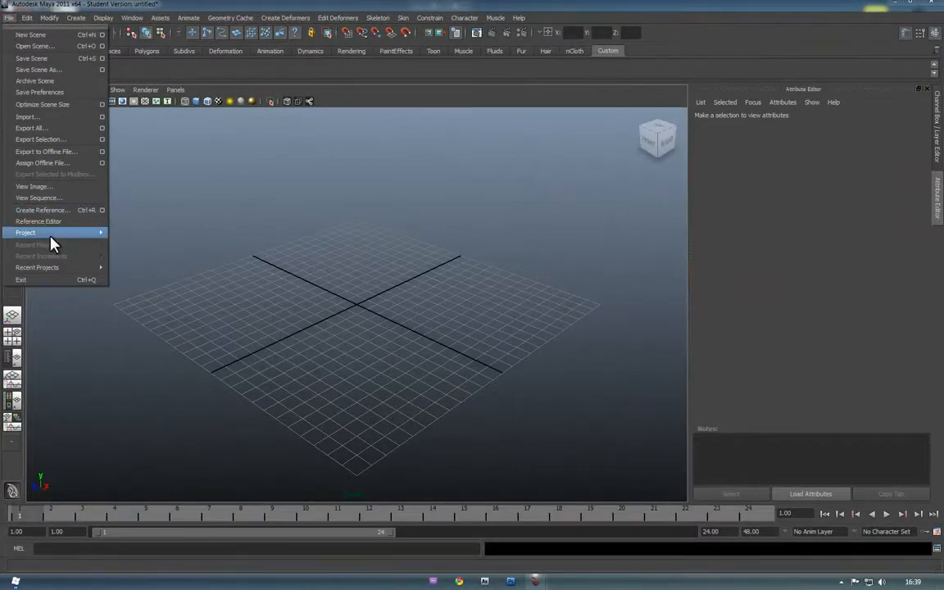
{"action": "mouse_move", "coordinate": [48, 232]}
{"action": "left_click", "coordinate": [154, 242]}
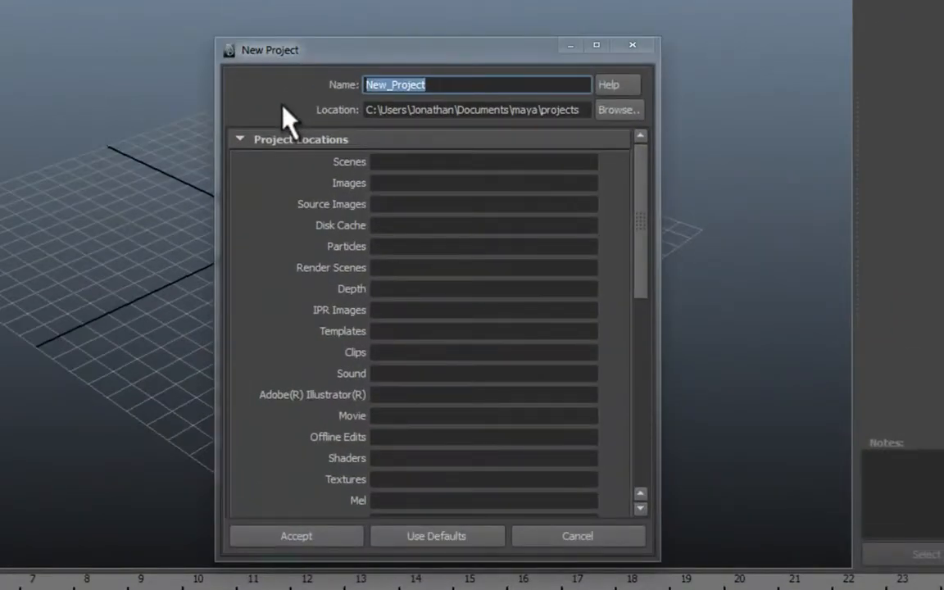
{"action": "type", "text": "3DBoxAE"}
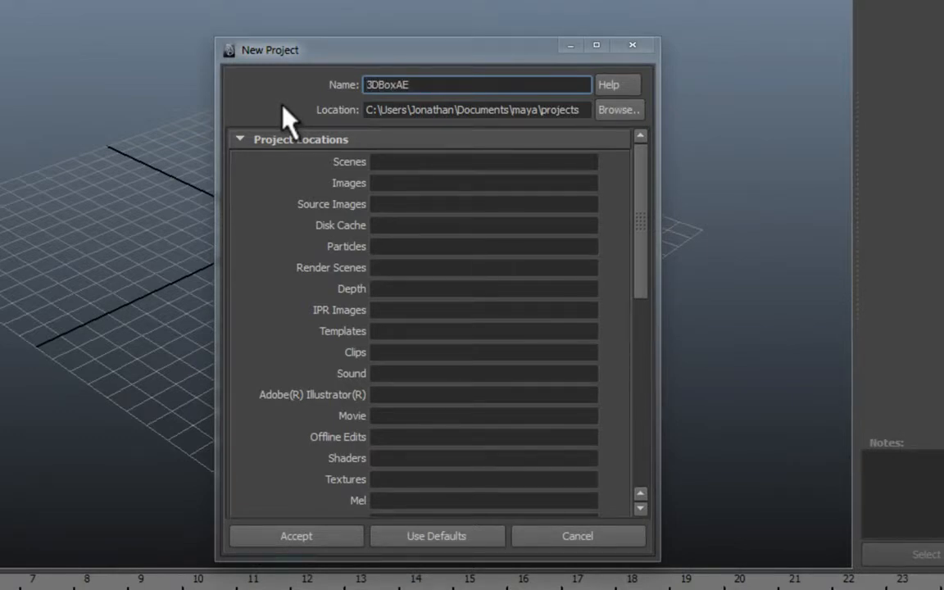
{"action": "left_click", "coordinate": [425, 541]}
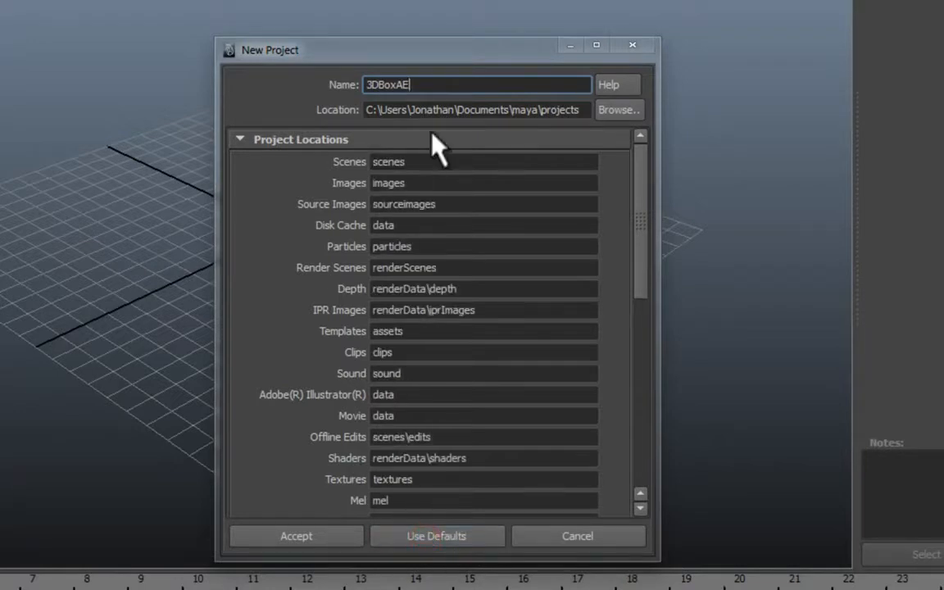
{"action": "scroll", "coordinate": [521, 358], "scroll_direction": "down", "scroll_amount": 8}
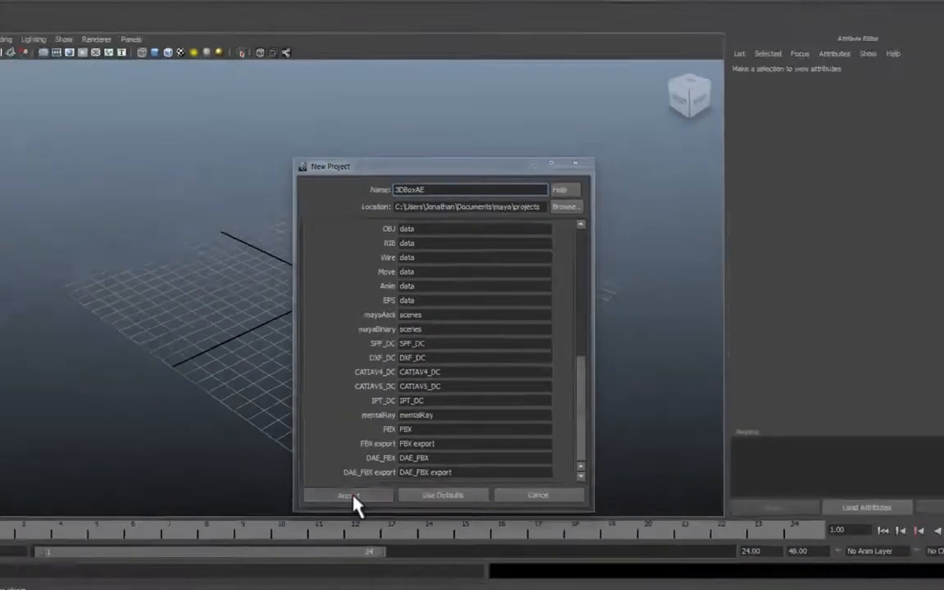
{"action": "left_click", "coordinate": [351, 496]}
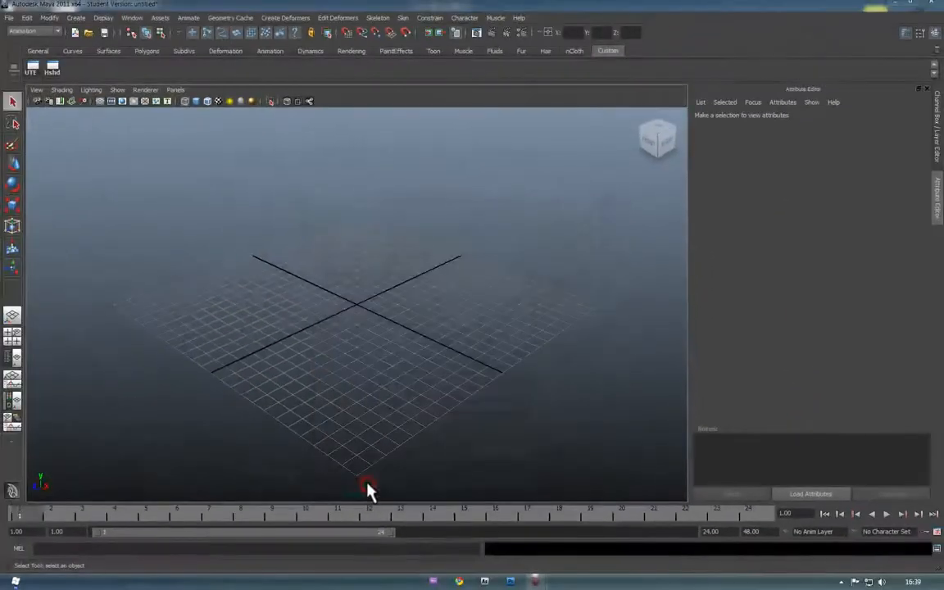
Look through the Create and Window menus without choosing anything
{"action": "left_click", "coordinate": [76, 18]}
{"action": "mouse_move", "coordinate": [86, 43]}
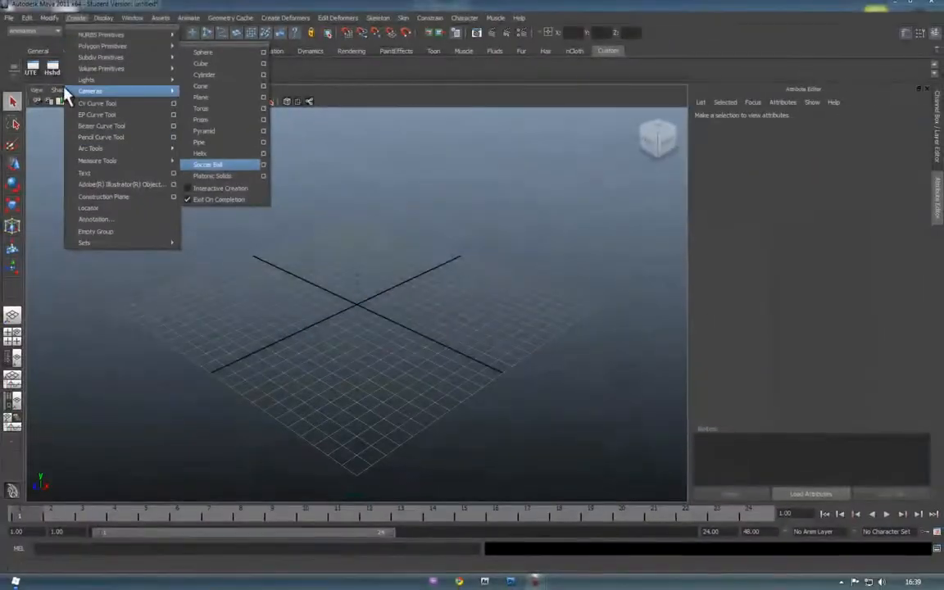
{"action": "left_click", "coordinate": [39, 169]}
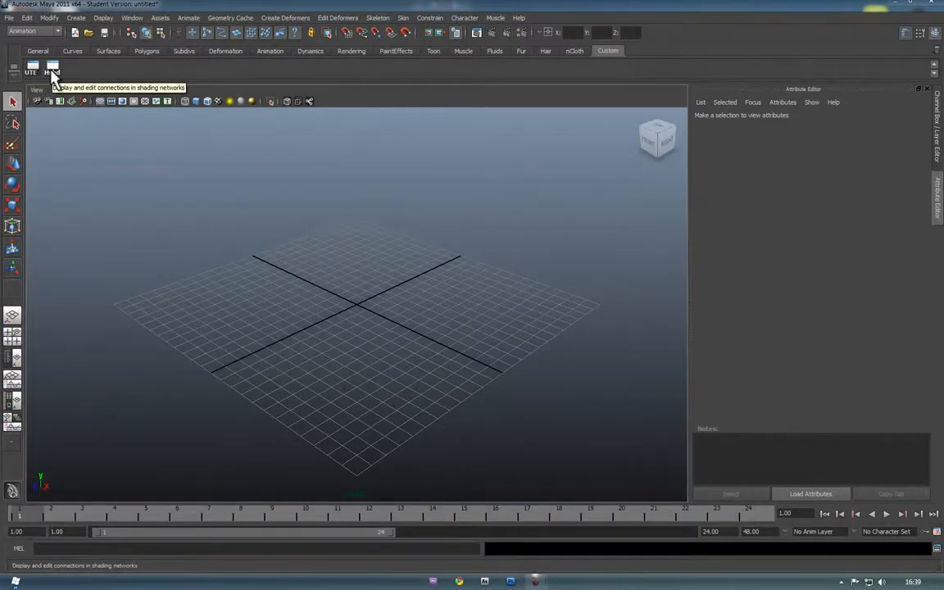
{"action": "left_click", "coordinate": [132, 18]}
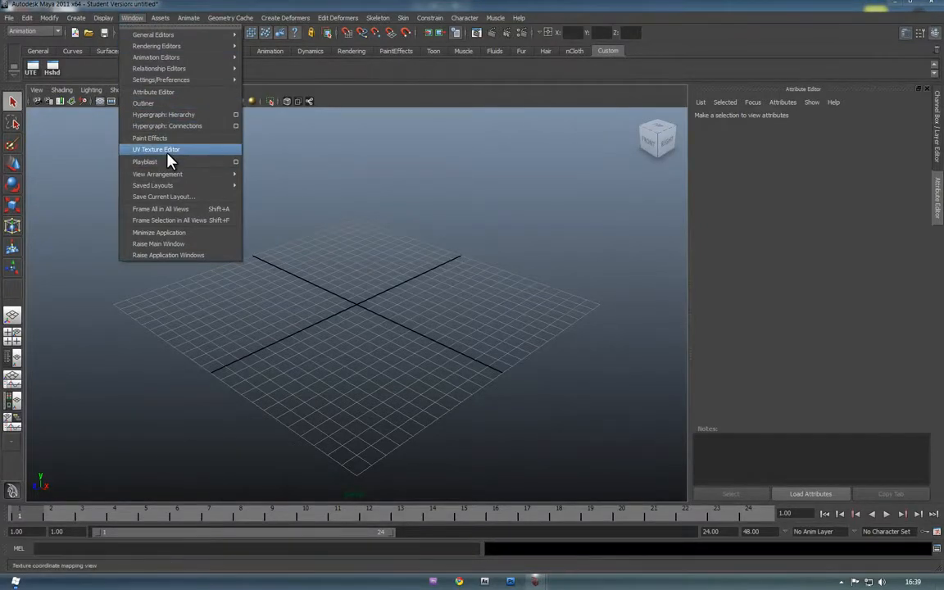
{"action": "mouse_move", "coordinate": [184, 46]}
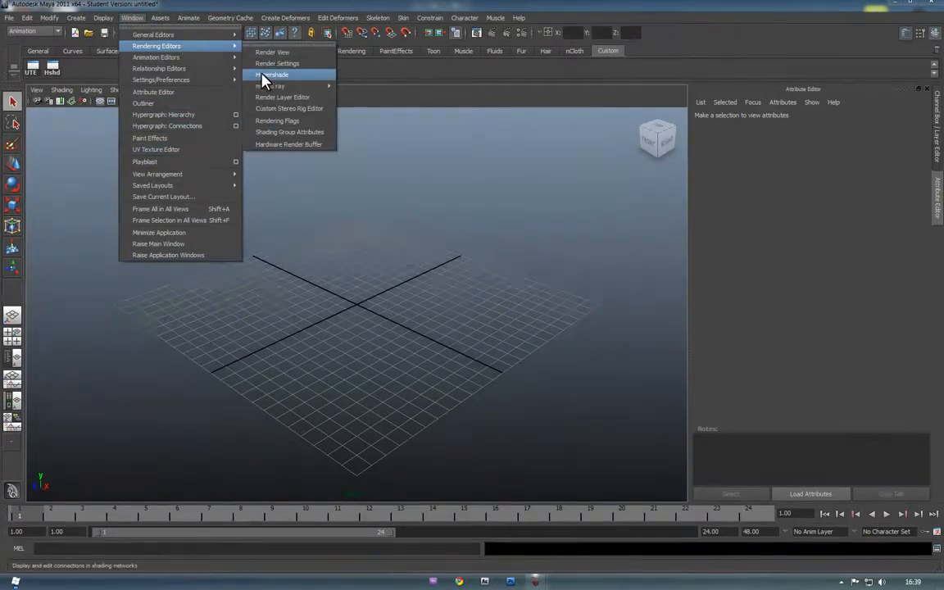
{"action": "left_click", "coordinate": [527, 266]}
Add a polygon cube, raise it along Y, scale it up uniformly, and smooth-shade it
{"action": "left_click", "coordinate": [145, 51]}
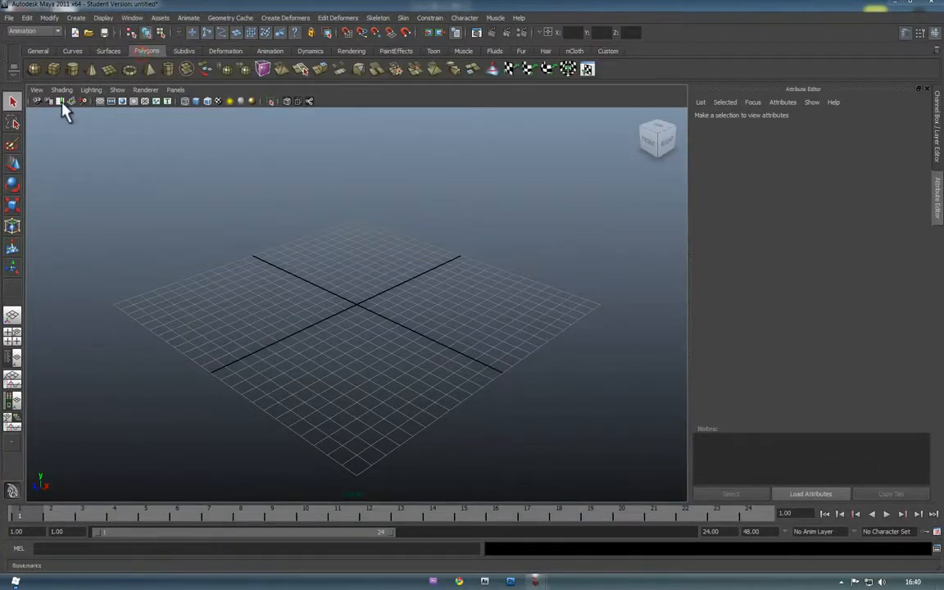
{"action": "left_click", "coordinate": [54, 70]}
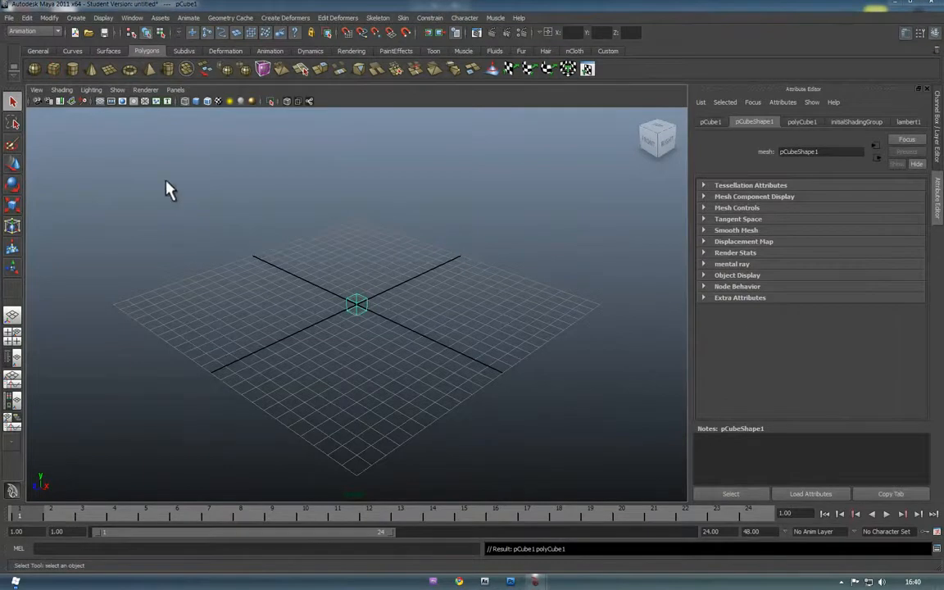
{"action": "key", "text": "w"}
{"action": "left_click_drag", "start_coordinate": [358, 270], "coordinate": [350, 229]}
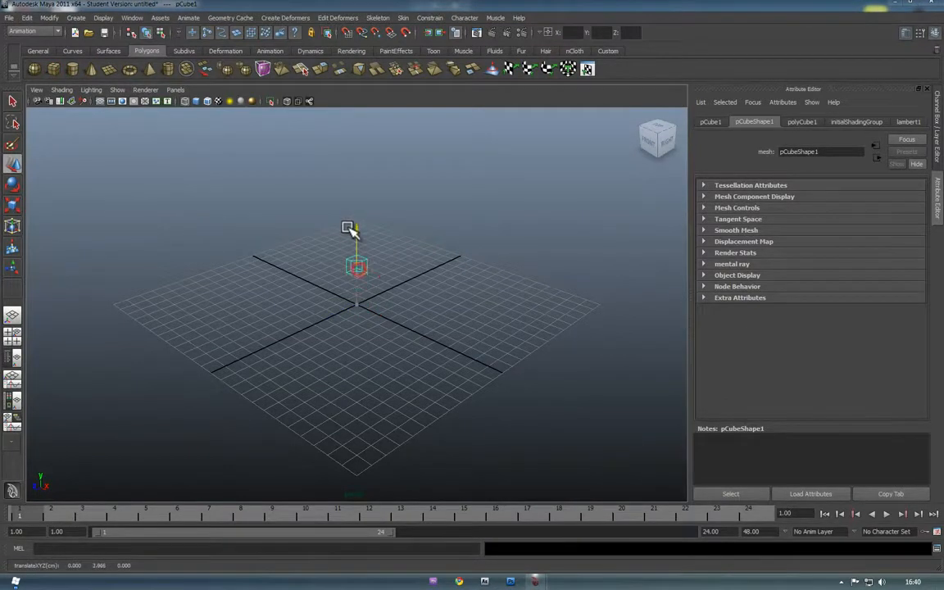
{"action": "key", "text": "r"}
{"action": "left_click_drag", "start_coordinate": [358, 269], "coordinate": [411, 267]}
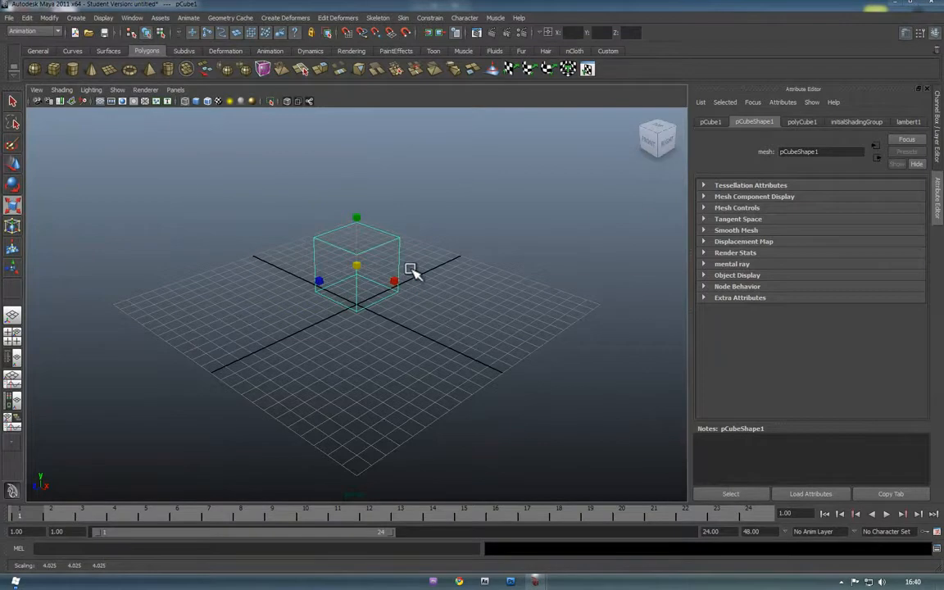
{"action": "left_click", "coordinate": [197, 104]}
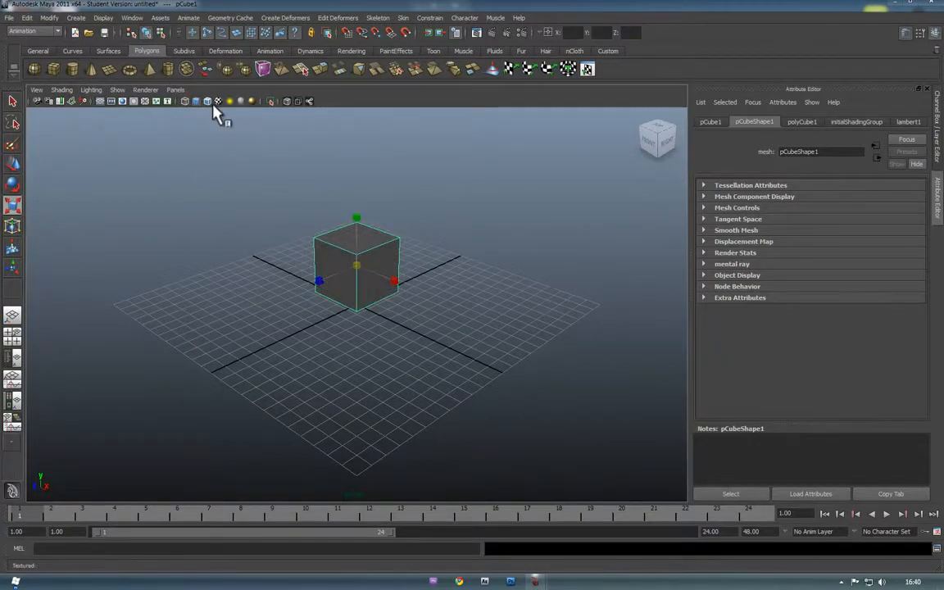
Reselect the cube, glance at the Create menu, and switch to the Custom shelf
{"action": "left_click", "coordinate": [260, 335]}
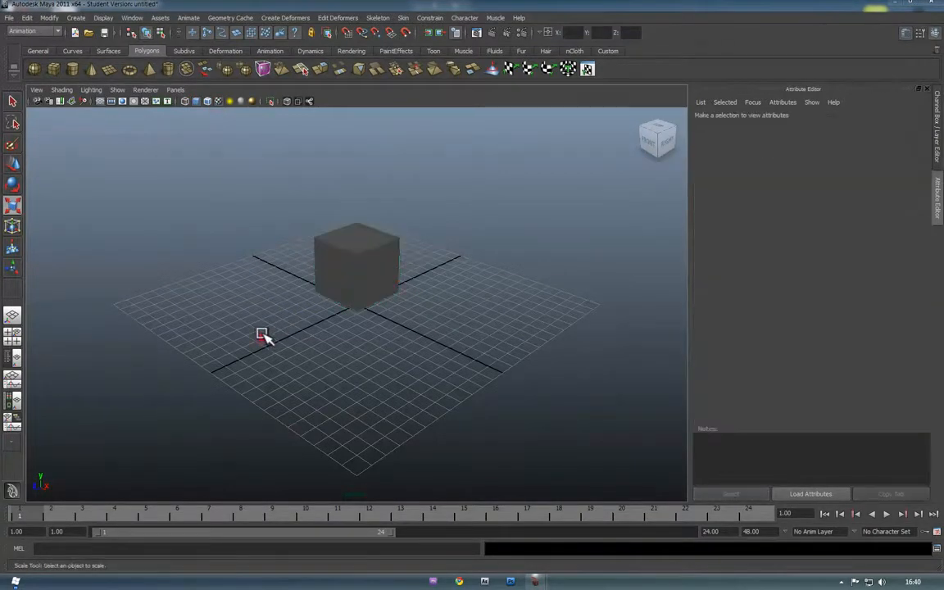
{"action": "left_click", "coordinate": [346, 286]}
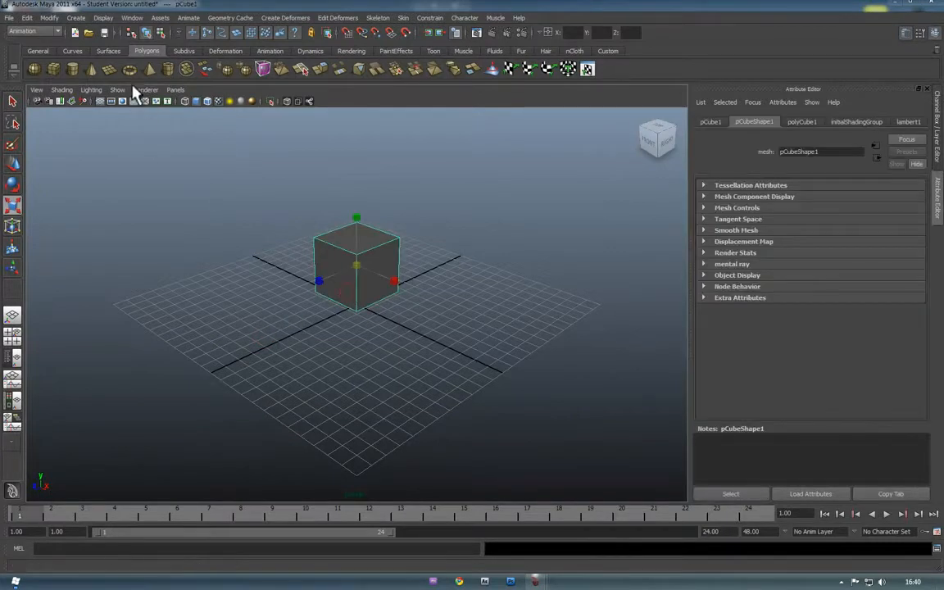
{"action": "left_click", "coordinate": [76, 17]}
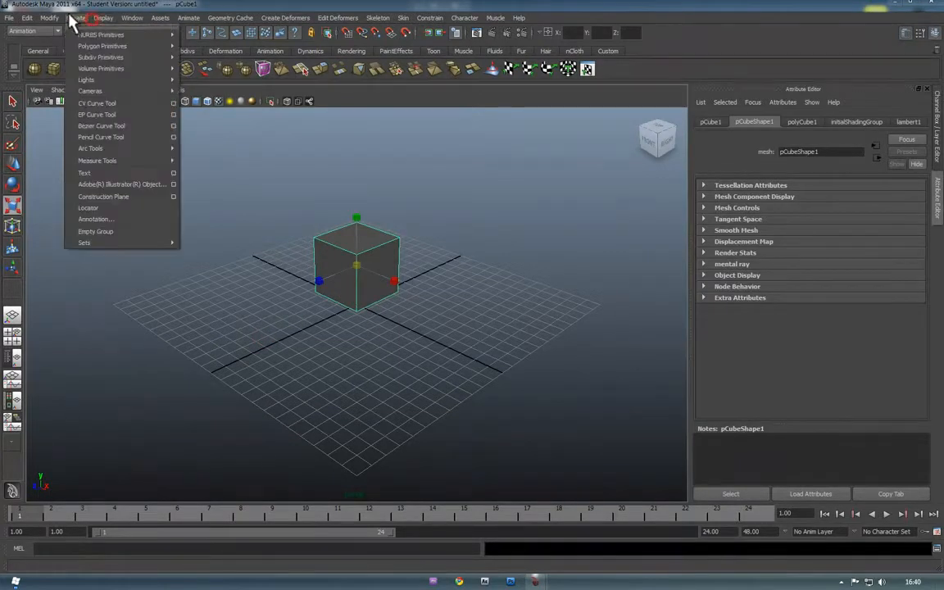
{"action": "mouse_move", "coordinate": [43, 17]}
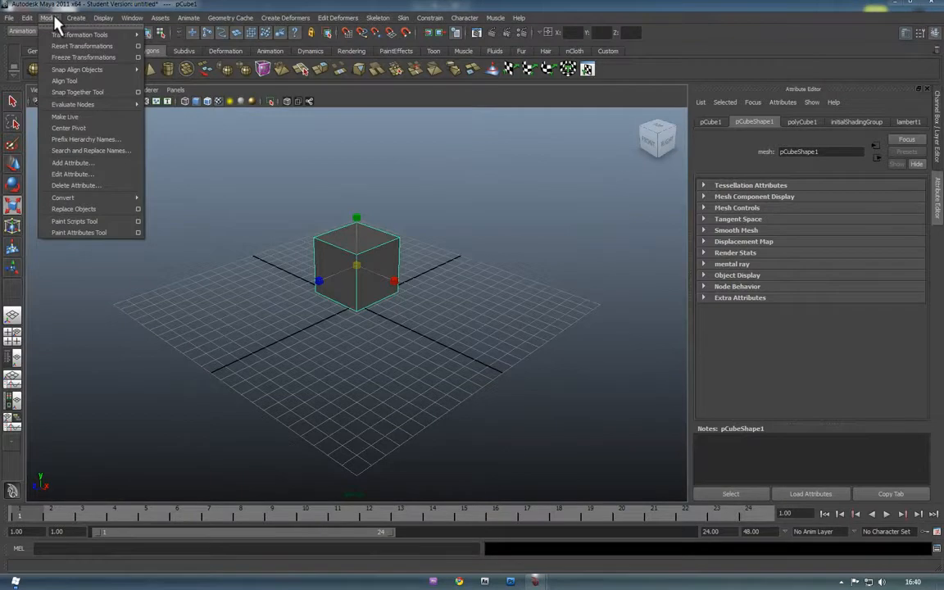
{"action": "mouse_move", "coordinate": [131, 19]}
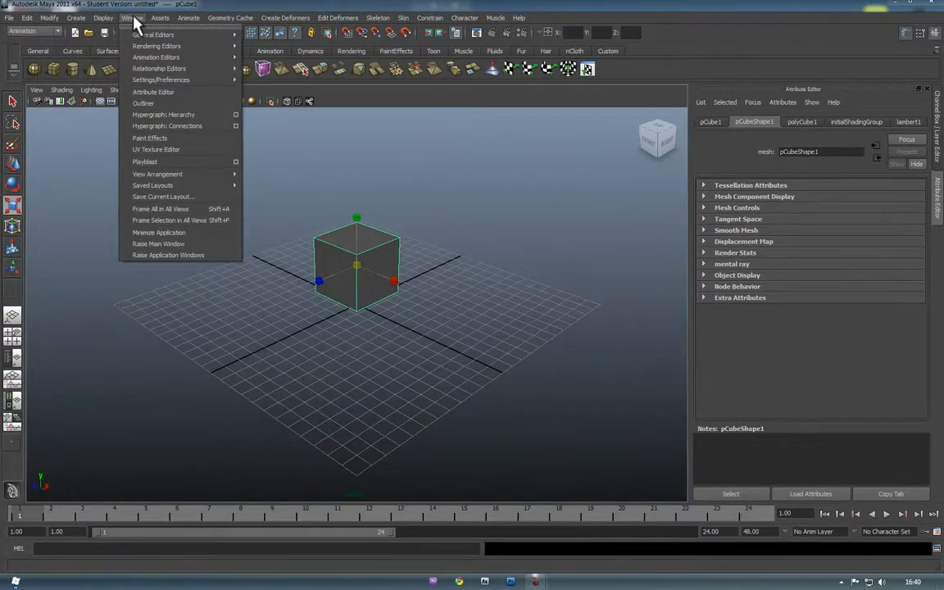
{"action": "left_click", "coordinate": [135, 20]}
{"action": "left_click", "coordinate": [606, 51]}
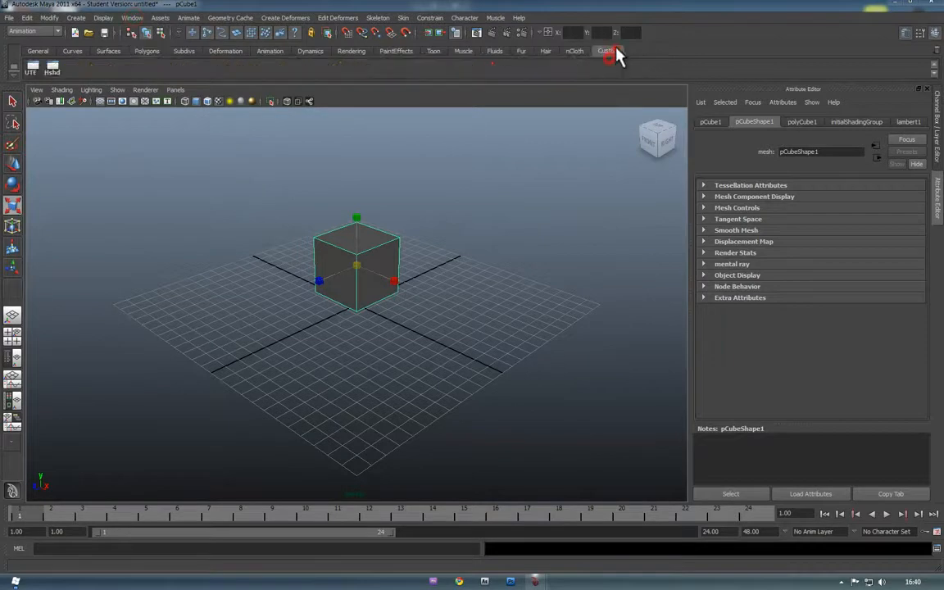
Save the cube's UV layout as a 1024×1024 JPEG, outUV.jpg, then close the UV editor
{"action": "left_click", "coordinate": [29, 66]}
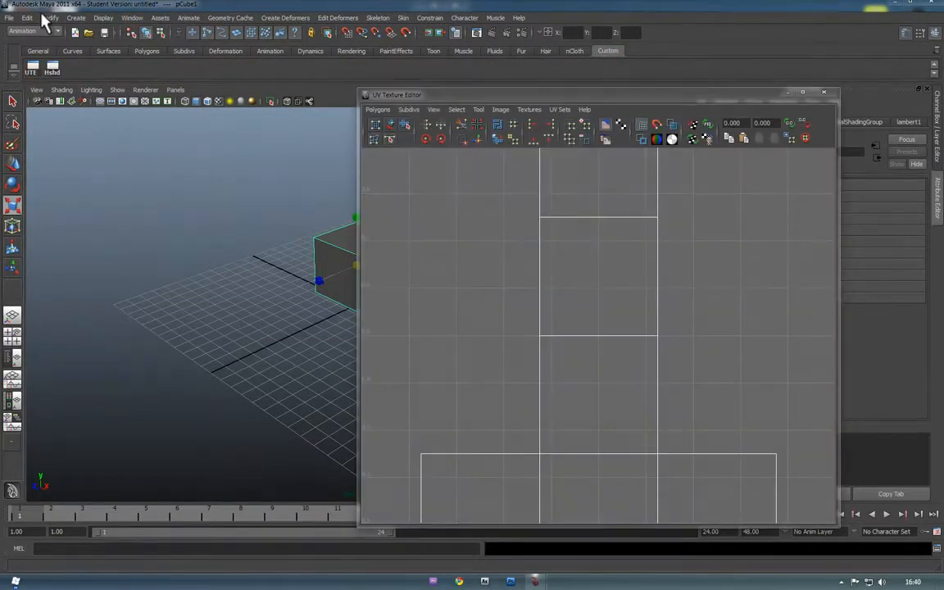
{"action": "left_click", "coordinate": [377, 110]}
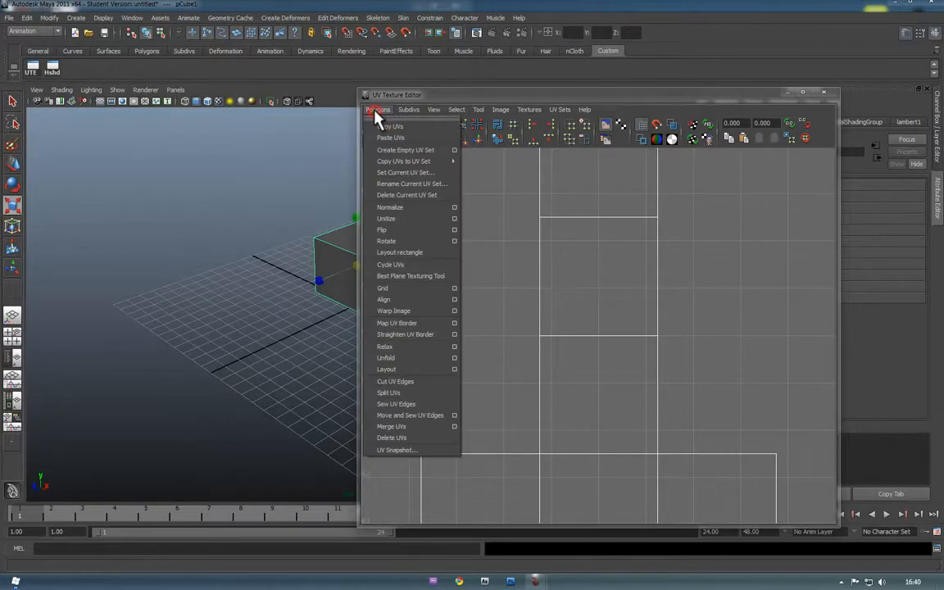
{"action": "left_click", "coordinate": [414, 453]}
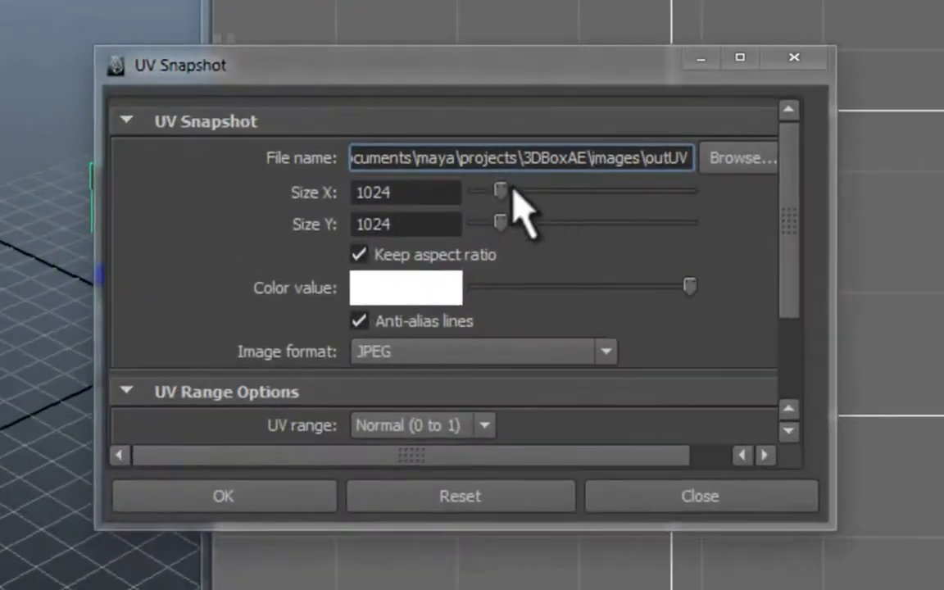
{"action": "scroll", "coordinate": [429, 170], "scroll_direction": "down", "scroll_amount": 3}
{"action": "scroll", "coordinate": [431, 180], "scroll_direction": "up", "scroll_amount": 3}
{"action": "double_click", "coordinate": [428, 194]}
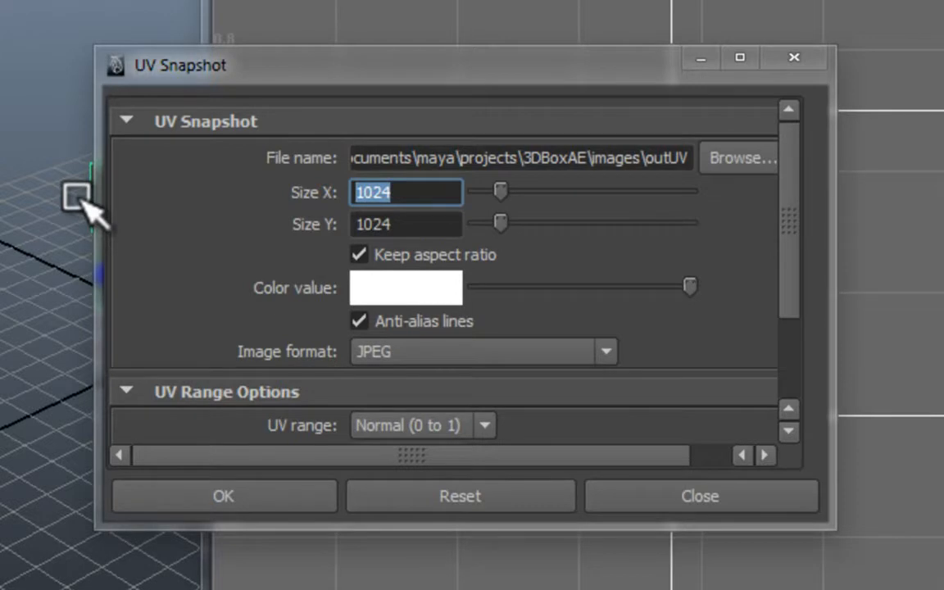
{"action": "scroll", "coordinate": [386, 242], "scroll_direction": "down", "scroll_amount": 3}
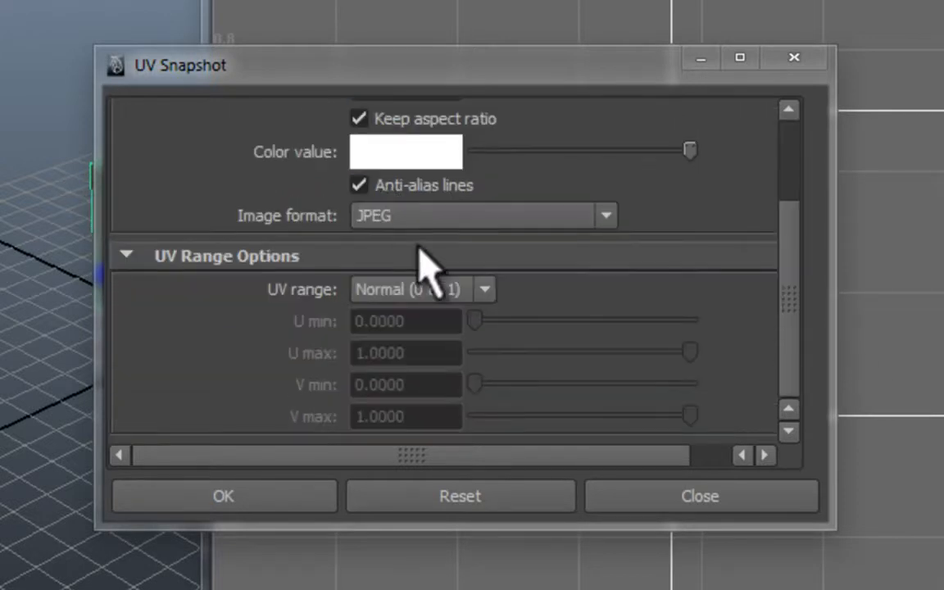
{"action": "scroll", "coordinate": [475, 283], "scroll_direction": "up", "scroll_amount": 3}
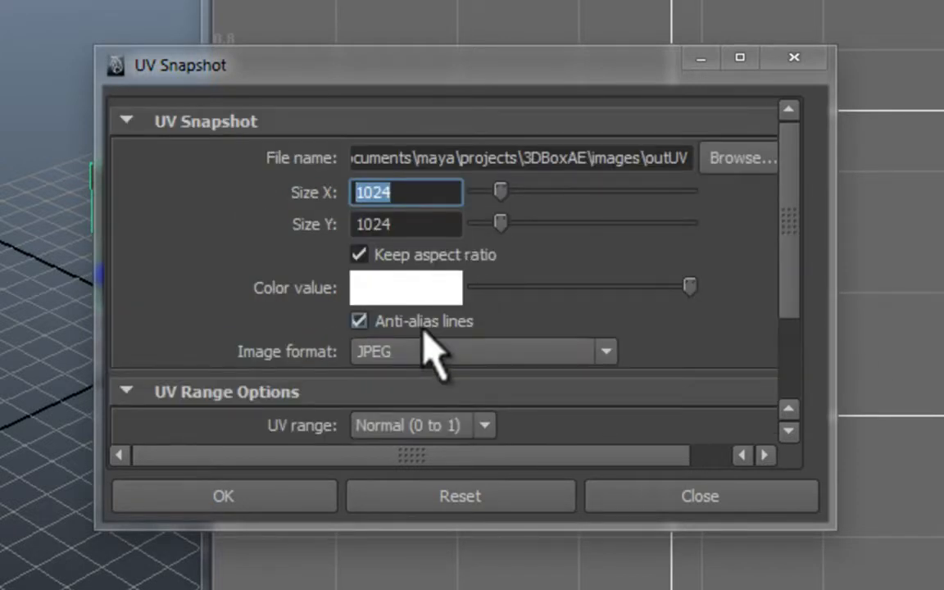
{"action": "left_click", "coordinate": [519, 351]}
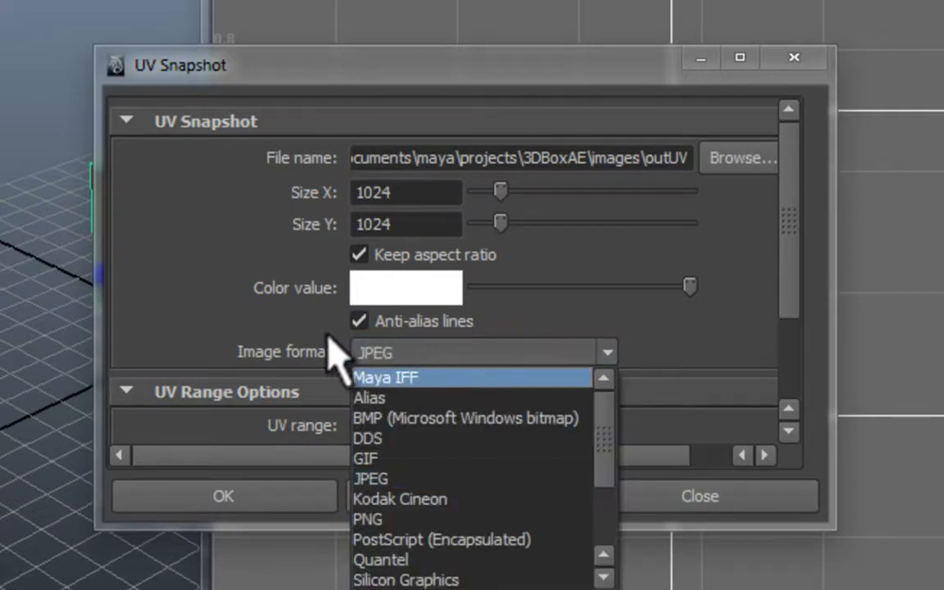
{"action": "left_click", "coordinate": [488, 351]}
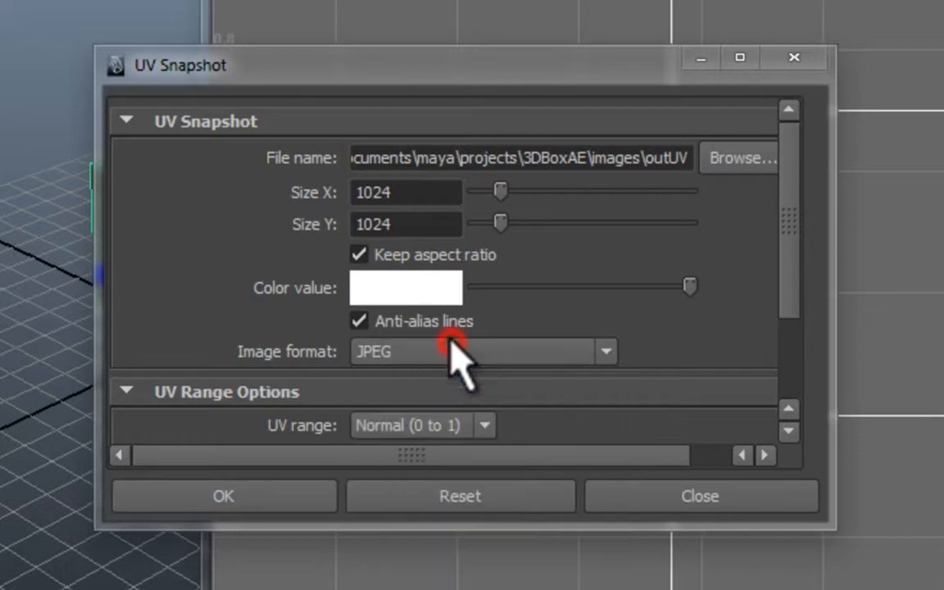
{"action": "left_click", "coordinate": [252, 500]}
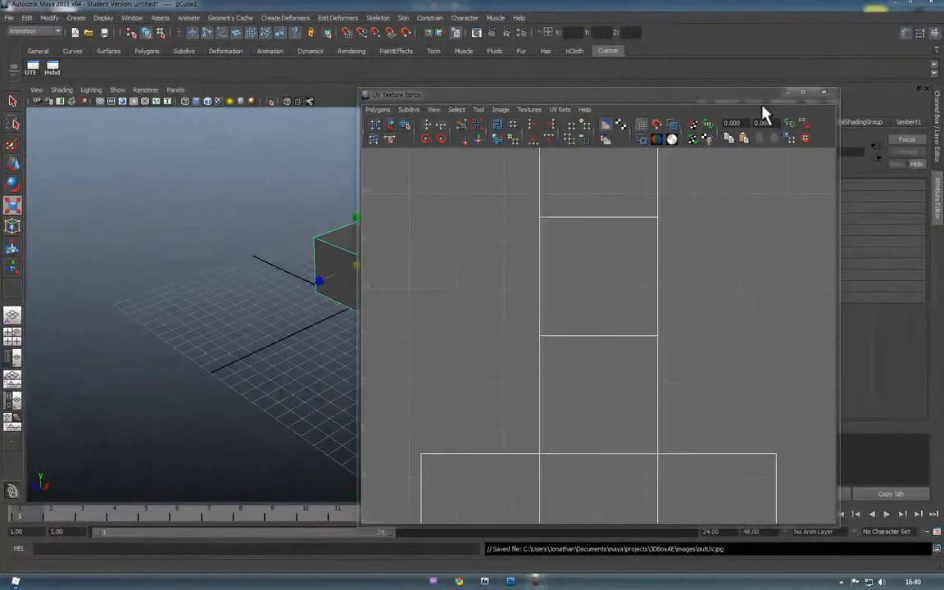
{"action": "left_click", "coordinate": [823, 93]}
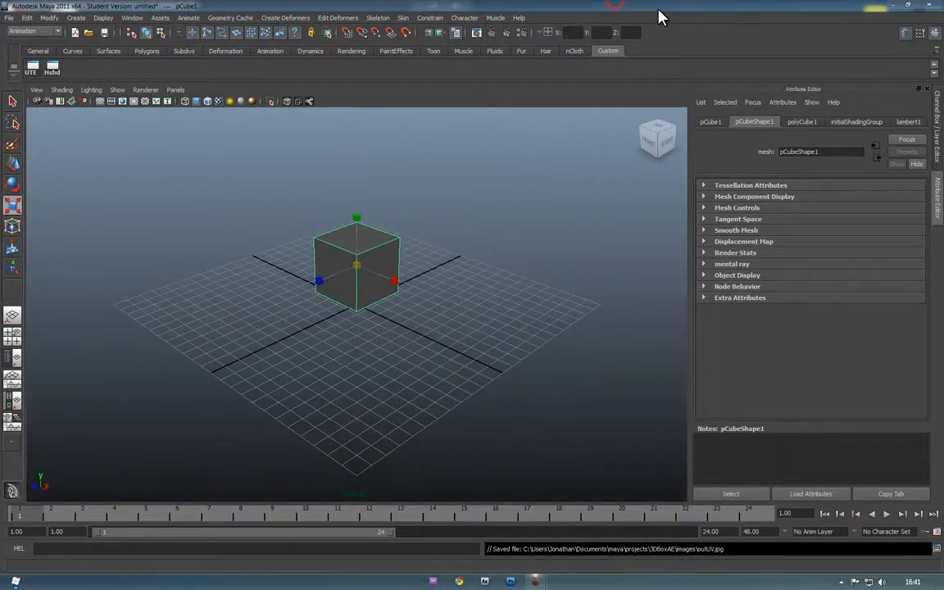
{"action": "left_click_drag", "start_coordinate": [659, 17], "coordinate": [557, 93]}
Browse the 3DBoxAE project folders in Explorer and preview the outUV snapshot image
{"action": "double_click", "coordinate": [875, 20]}
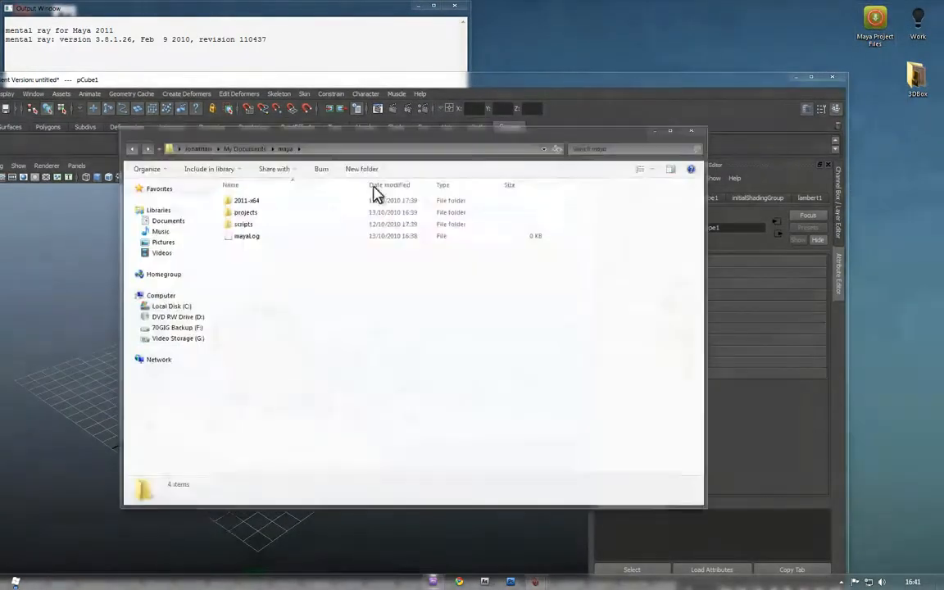
{"action": "double_click", "coordinate": [252, 213]}
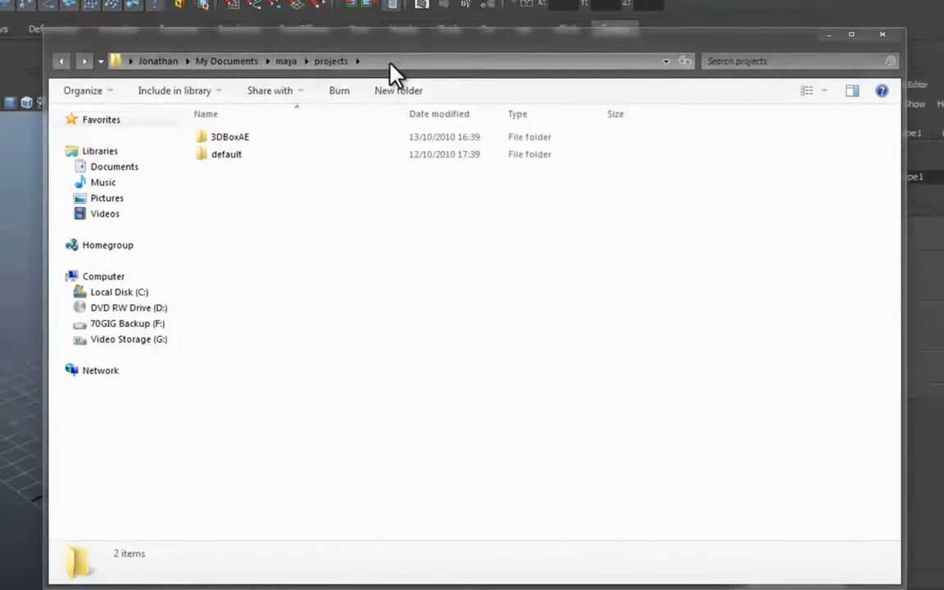
{"action": "double_click", "coordinate": [257, 137]}
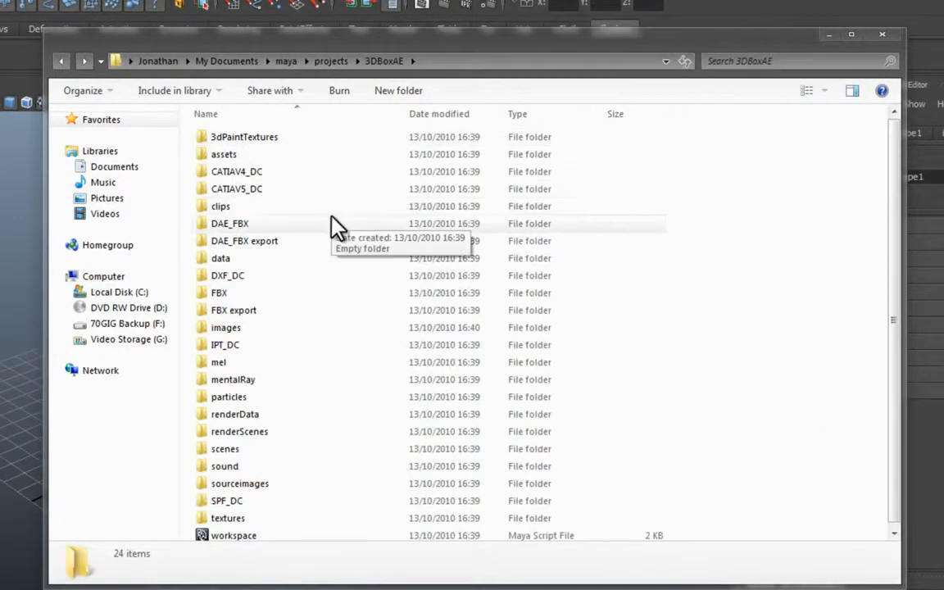
{"action": "double_click", "coordinate": [250, 485]}
{"action": "left_click", "coordinate": [60, 61]}
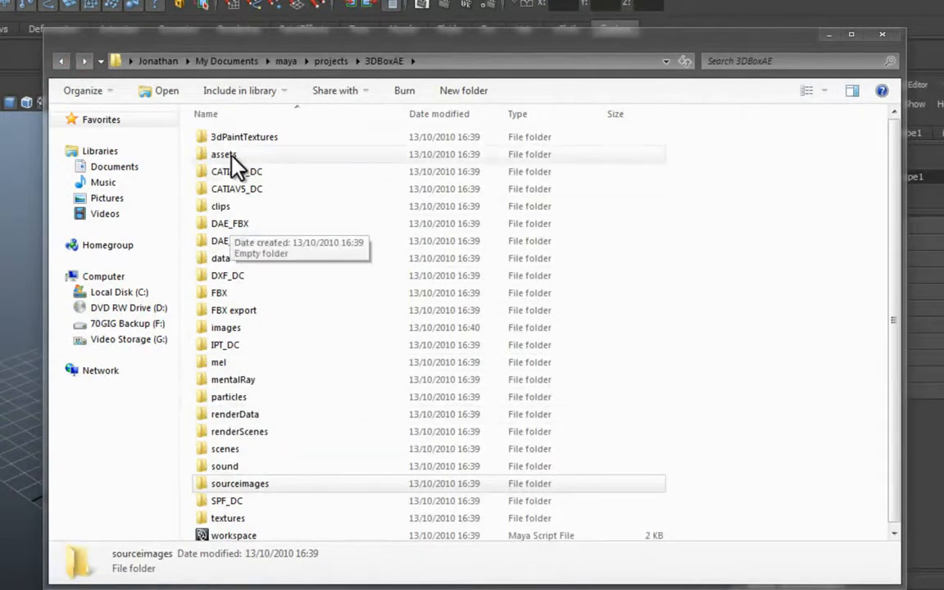
{"action": "double_click", "coordinate": [253, 331]}
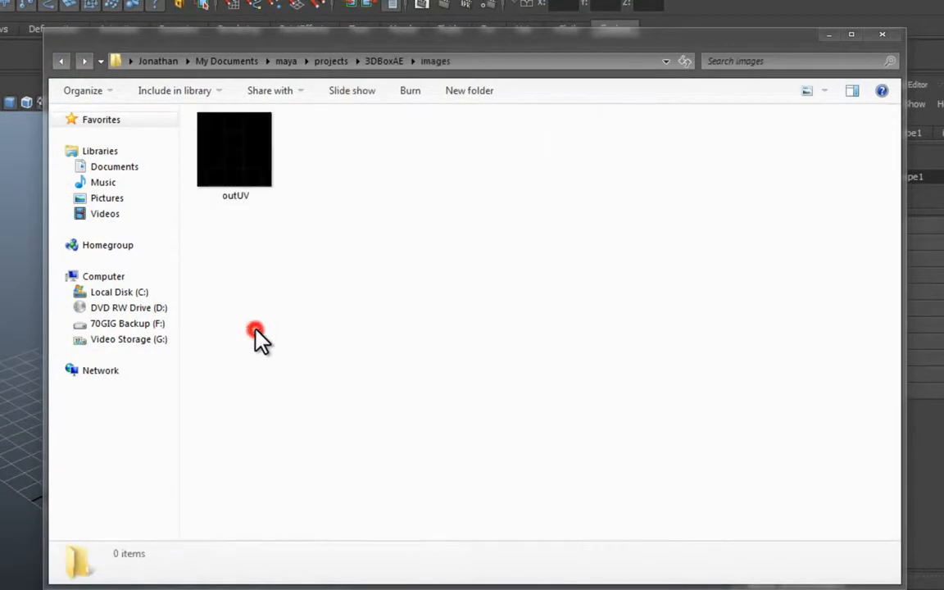
{"action": "double_click", "coordinate": [228, 149]}
{"action": "left_click_drag", "start_coordinate": [688, 18], "coordinate": [266, 19]}
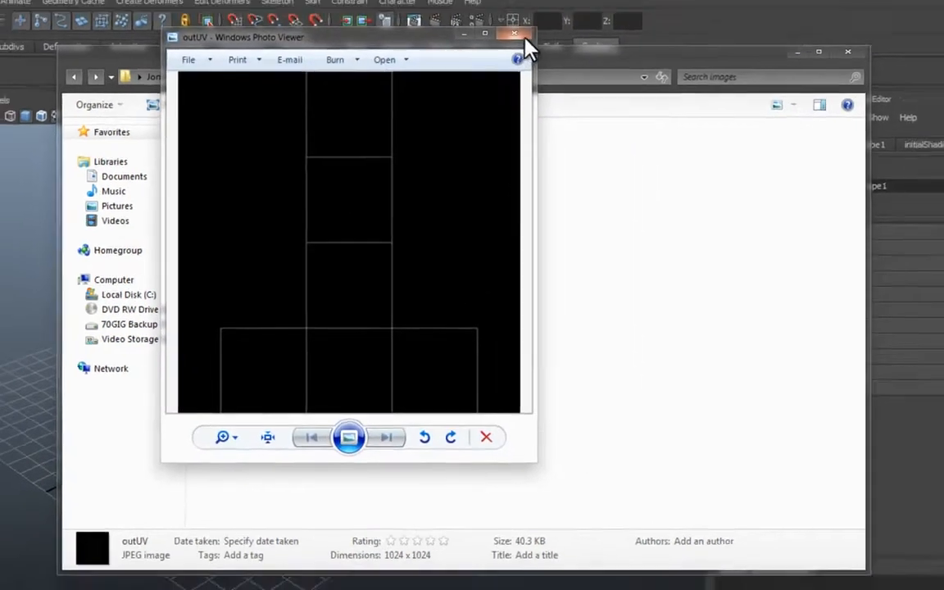
{"action": "left_click", "coordinate": [527, 15]}
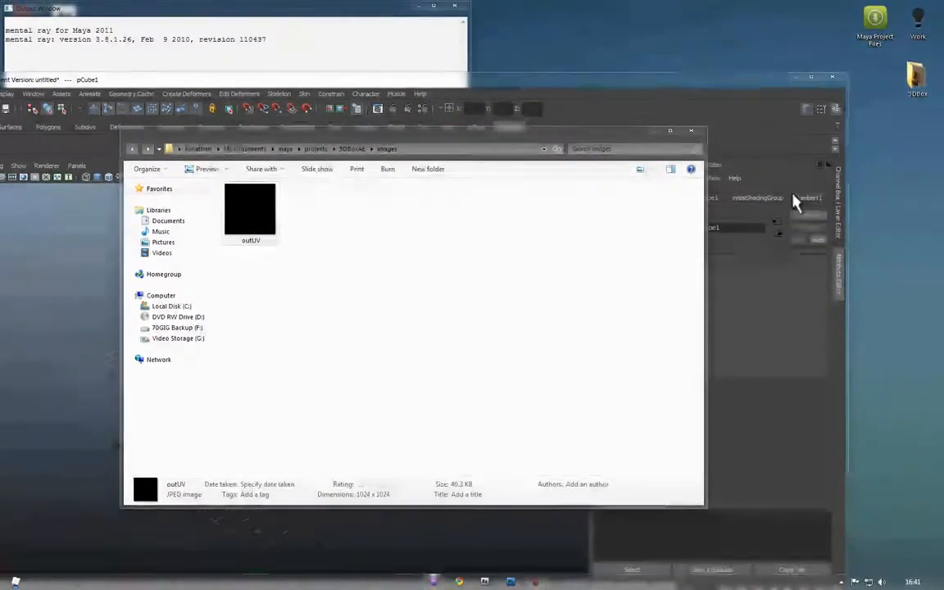
Preview the crate image from the desktop 3DBox folder and paste it into sourceimages
{"action": "double_click", "coordinate": [909, 82]}
{"action": "left_click_drag", "start_coordinate": [279, 160], "coordinate": [599, 140]}
{"action": "double_click", "coordinate": [573, 206]}
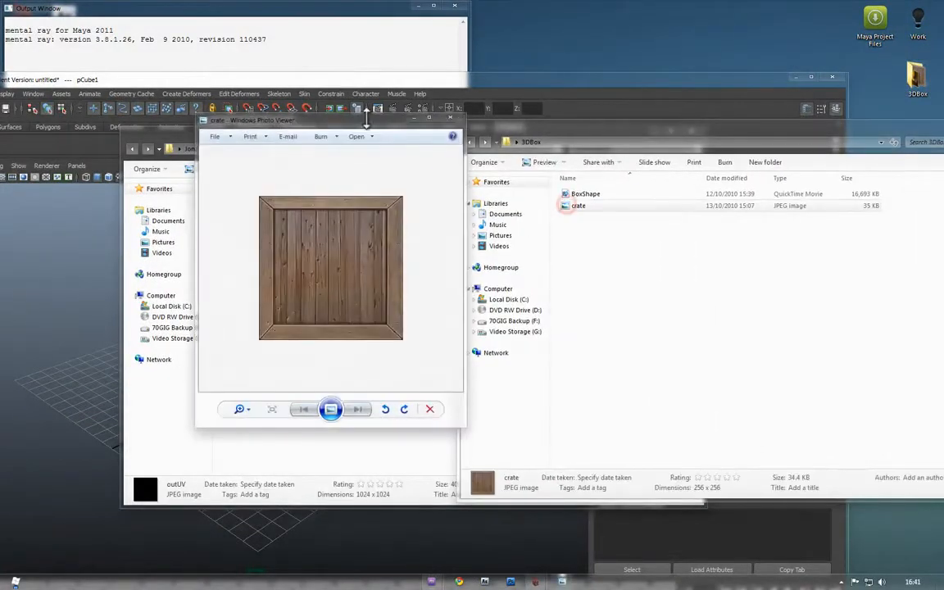
{"action": "left_click", "coordinate": [450, 118]}
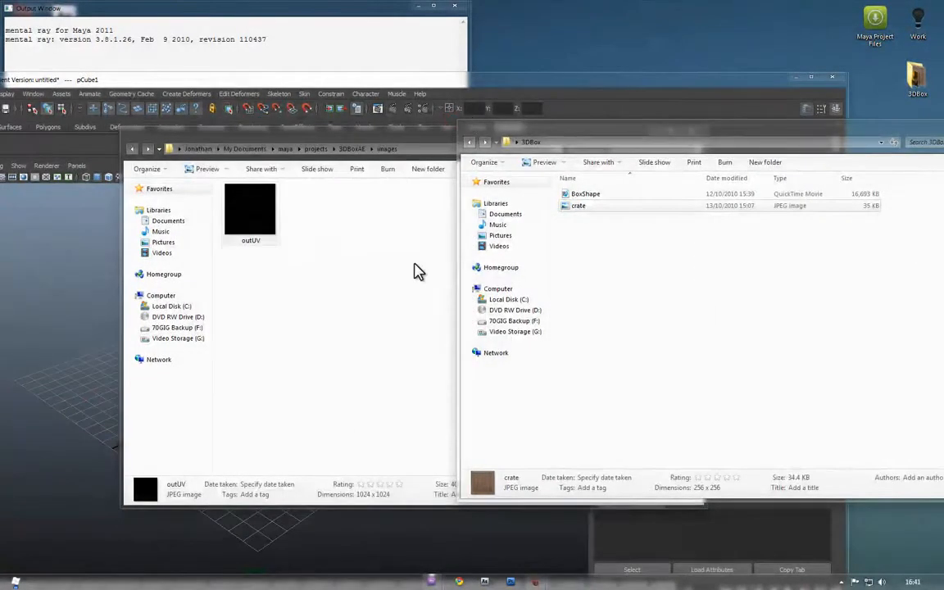
{"action": "left_click", "coordinate": [336, 300]}
{"action": "left_click", "coordinate": [352, 150]}
{"action": "double_click", "coordinate": [276, 439]}
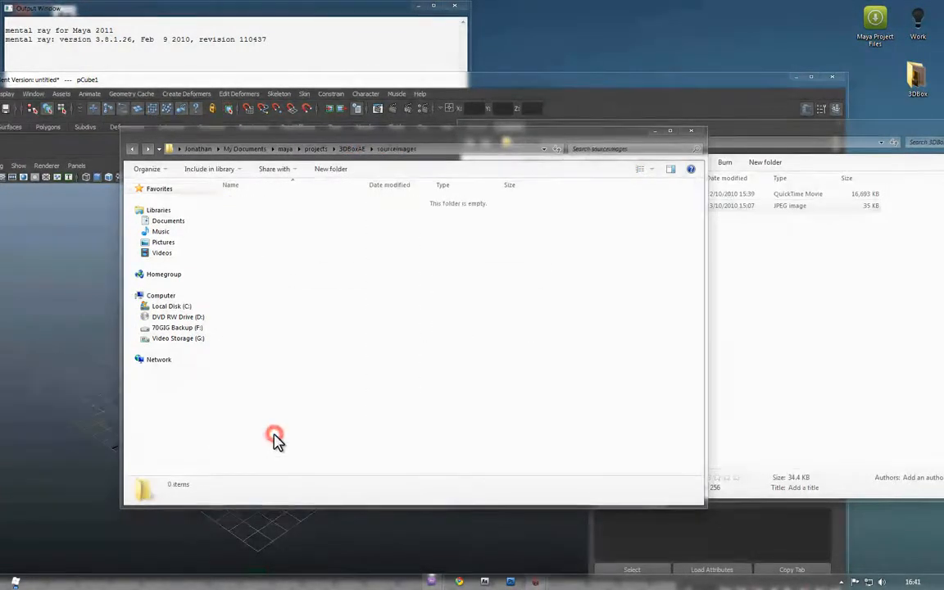
{"action": "key", "text": "ctrl+v"}
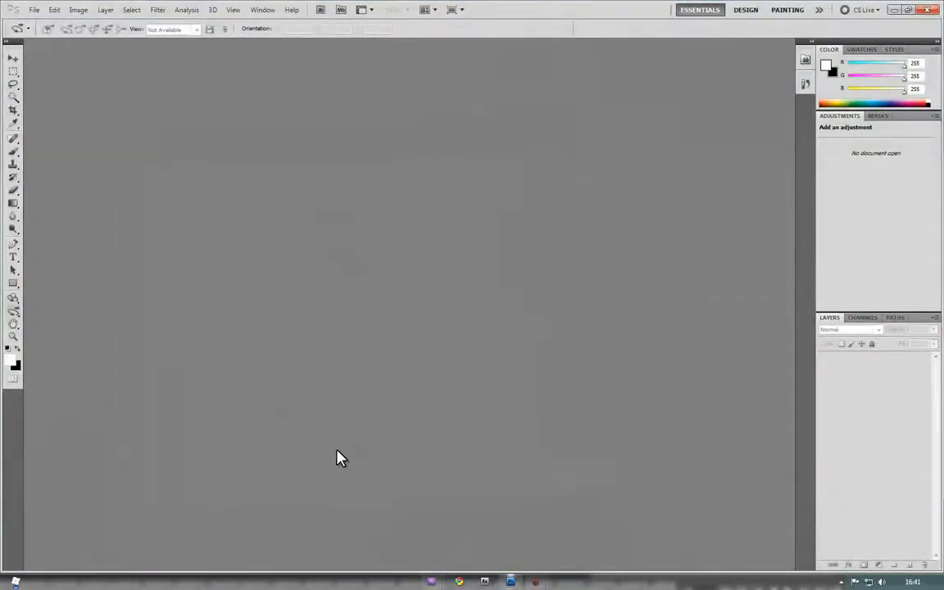
Drag crate.jpg from the 3DBox folder into Photoshop to open it
{"action": "key", "text": "alt+Tab"}
{"action": "left_click_drag", "start_coordinate": [575, 204], "coordinate": [422, 306]}
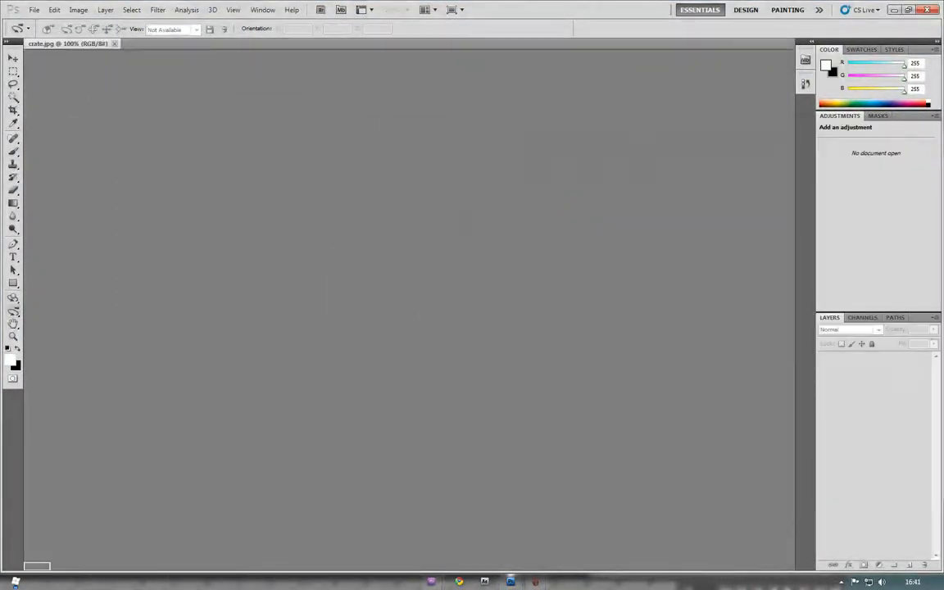
{"action": "key", "text": "alt+Tab"}
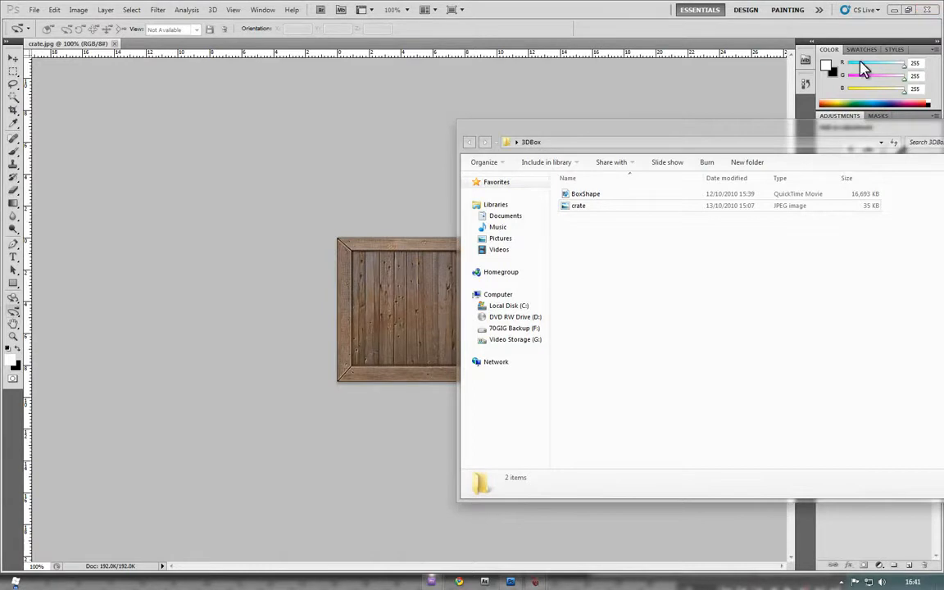
Go to the 3DBoxAE images folder and drag outUV.jpg into Photoshop
{"action": "mouse_move", "coordinate": [417, 583]}
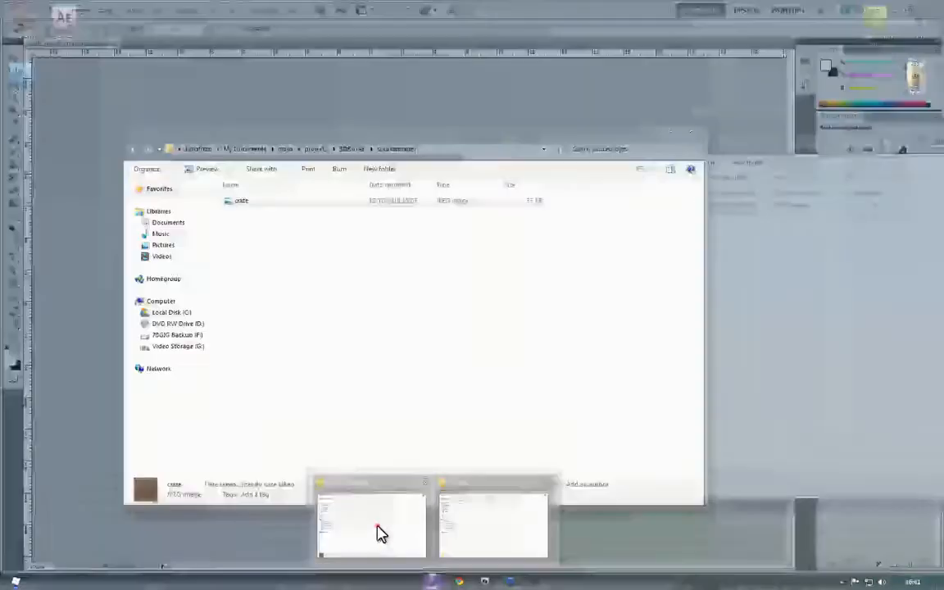
{"action": "left_click", "coordinate": [381, 532]}
{"action": "left_click_drag", "start_coordinate": [322, 136], "coordinate": [577, 153]}
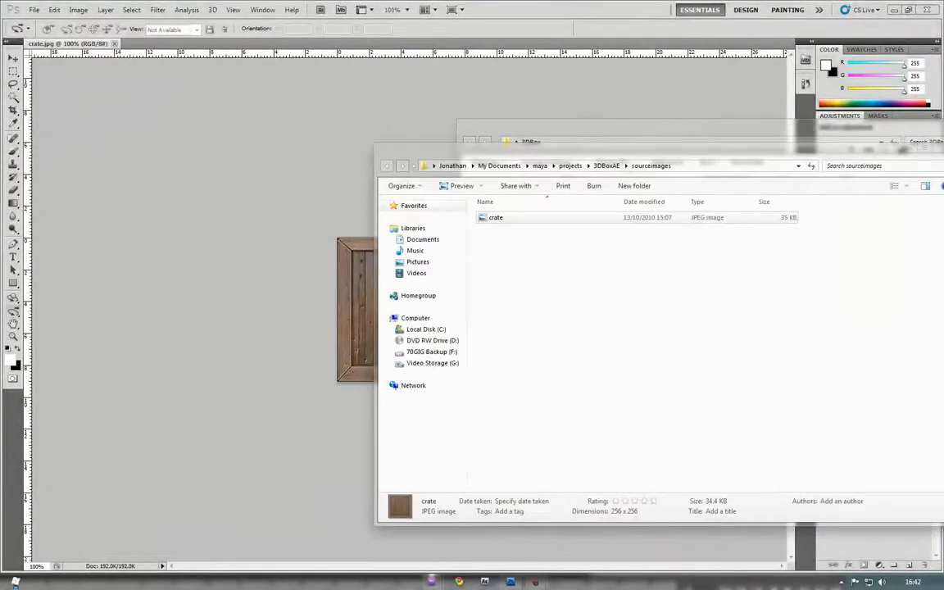
{"action": "left_click", "coordinate": [606, 166]}
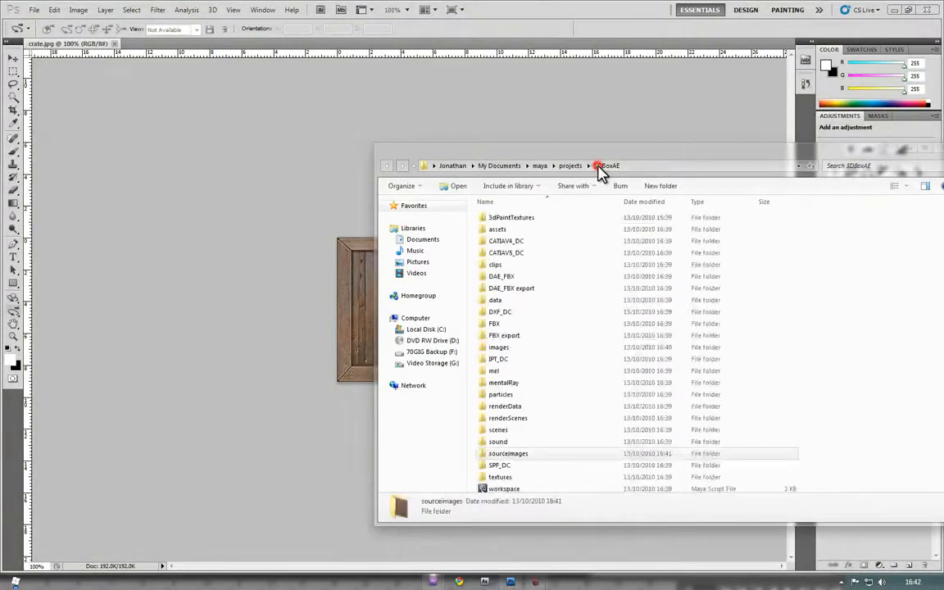
{"action": "double_click", "coordinate": [502, 347]}
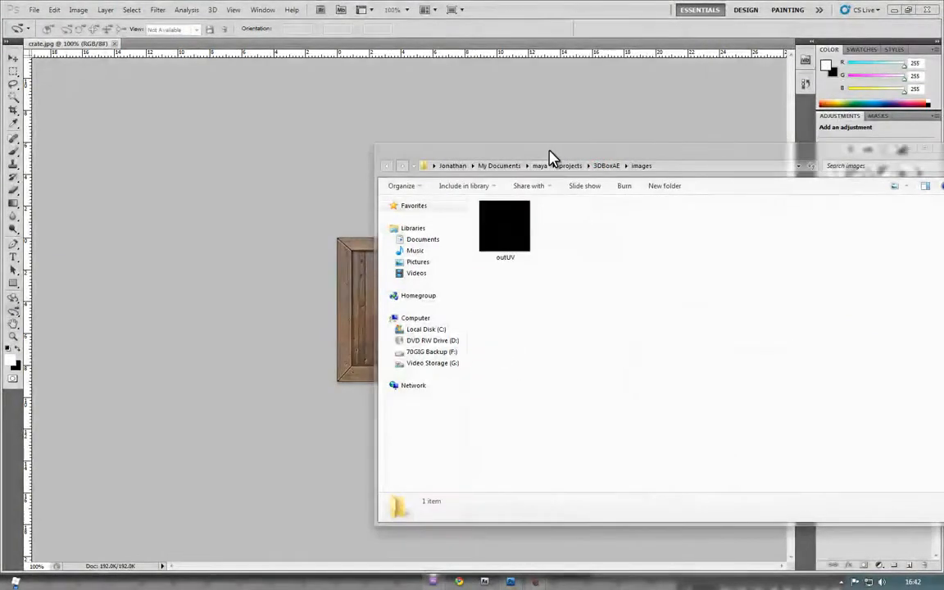
{"action": "left_click_drag", "start_coordinate": [552, 159], "coordinate": [657, 181]}
{"action": "left_click_drag", "start_coordinate": [608, 255], "coordinate": [204, 49]}
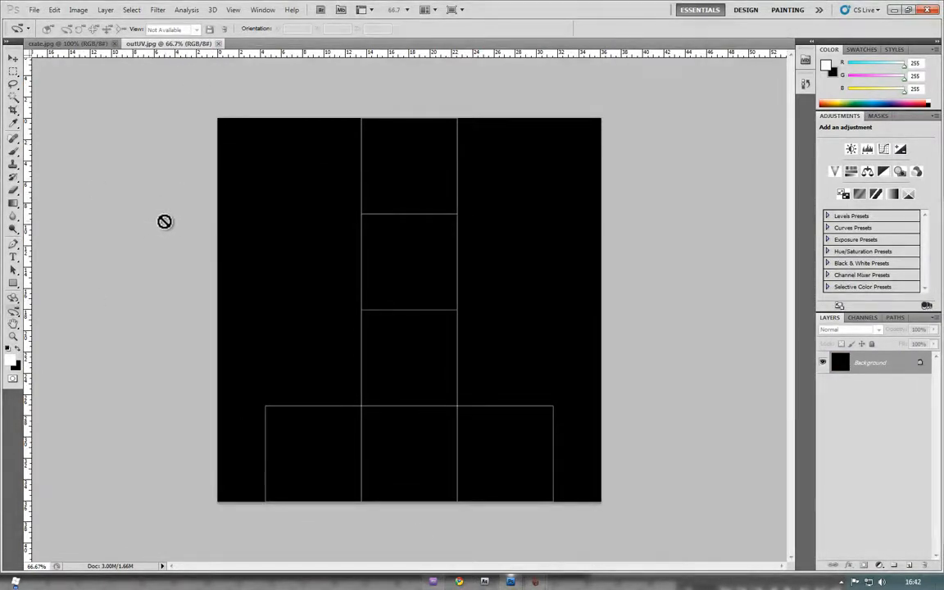
Invert outUV to white, then copy the crate image in and place it in the bottom-centre square
{"action": "key", "text": "ctrl+i"}
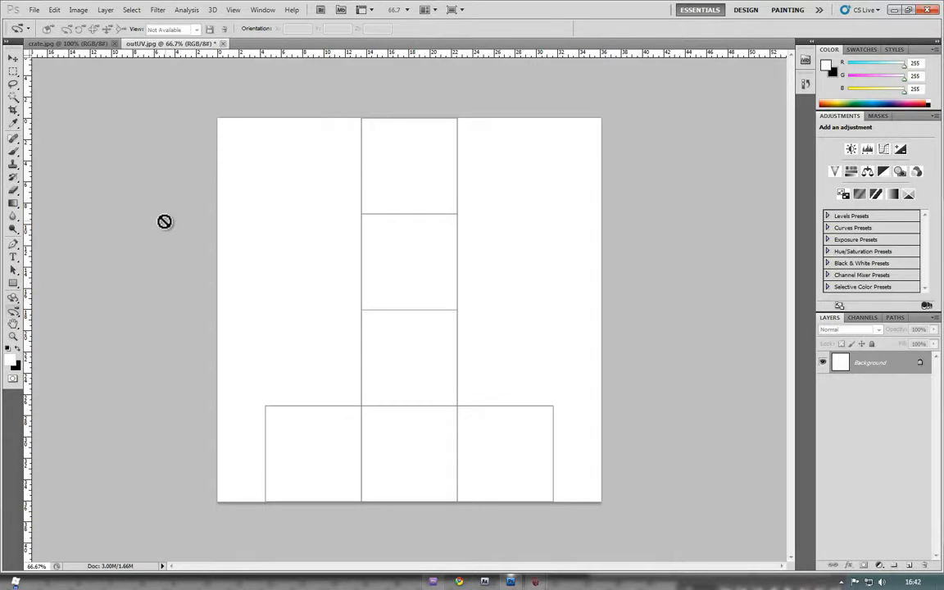
{"action": "left_click", "coordinate": [47, 44]}
{"action": "key", "text": "ctrl+a"}
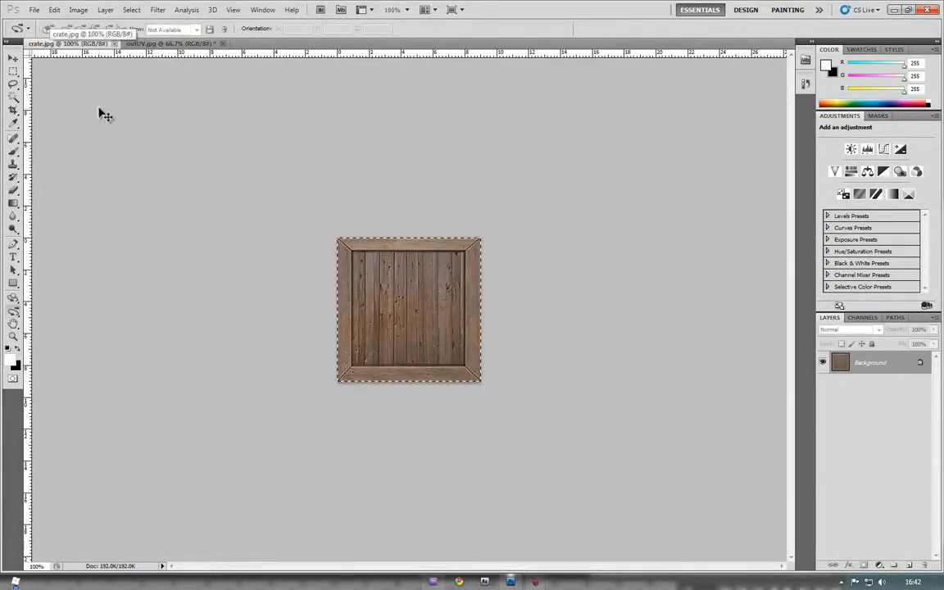
{"action": "left_click_drag", "start_coordinate": [88, 90], "coordinate": [160, 76]}
{"action": "left_click", "coordinate": [12, 59]}
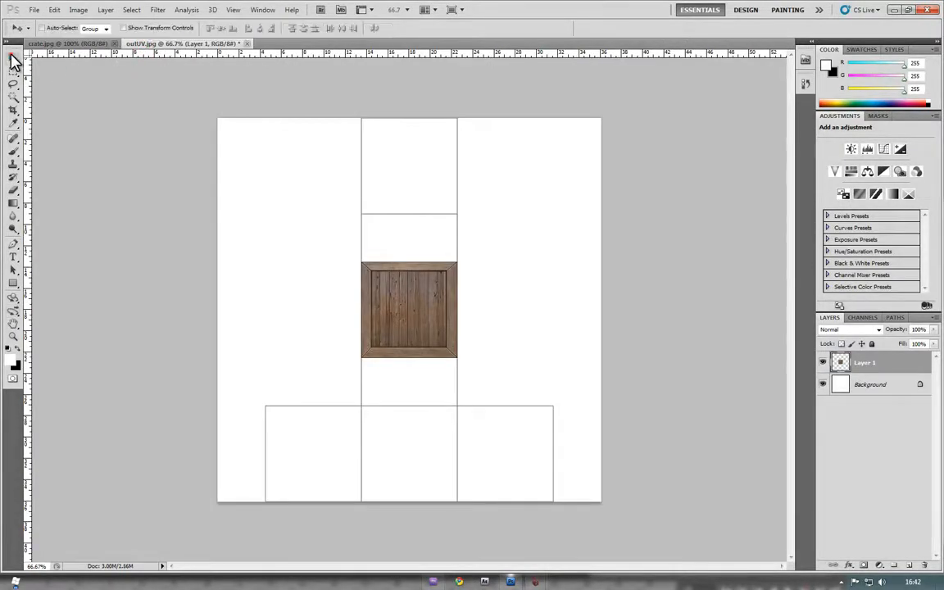
{"action": "left_click_drag", "start_coordinate": [396, 357], "coordinate": [395, 489]}
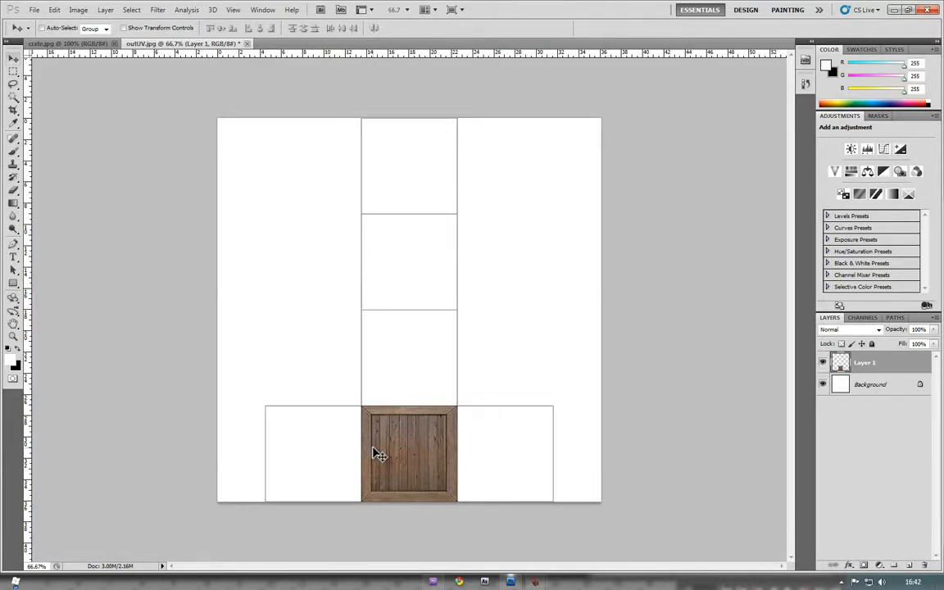
Try scaling the crate layer to about 190%, then discard the transform to keep its size
{"action": "key", "text": "ctrl+t"}
{"action": "left_click_drag", "start_coordinate": [464, 401], "coordinate": [571, 346], "text": "shift"}
{"action": "left_click", "coordinate": [34, 10]}
{"action": "left_click", "coordinate": [298, 272]}
{"action": "left_click", "coordinate": [16, 58]}
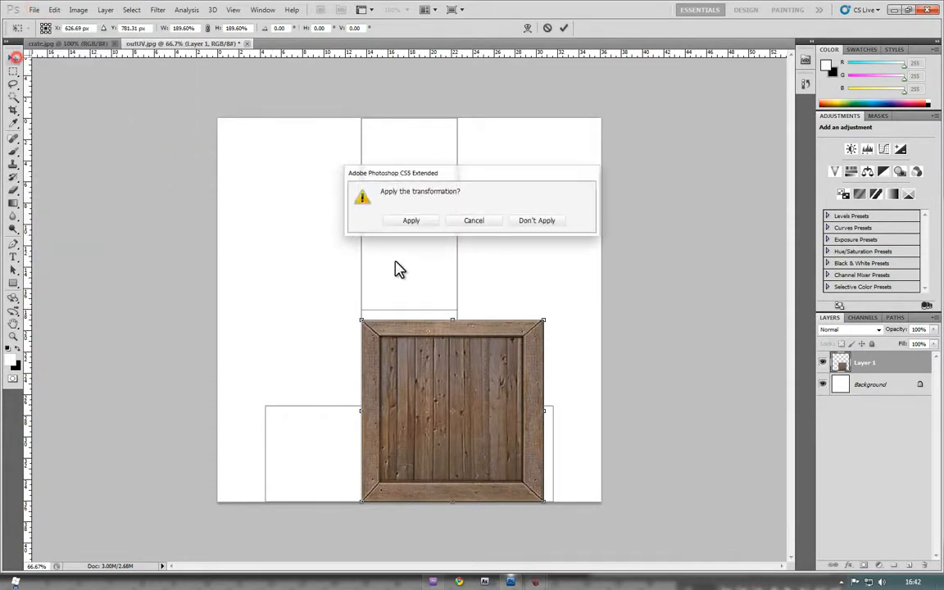
{"action": "left_click", "coordinate": [473, 220]}
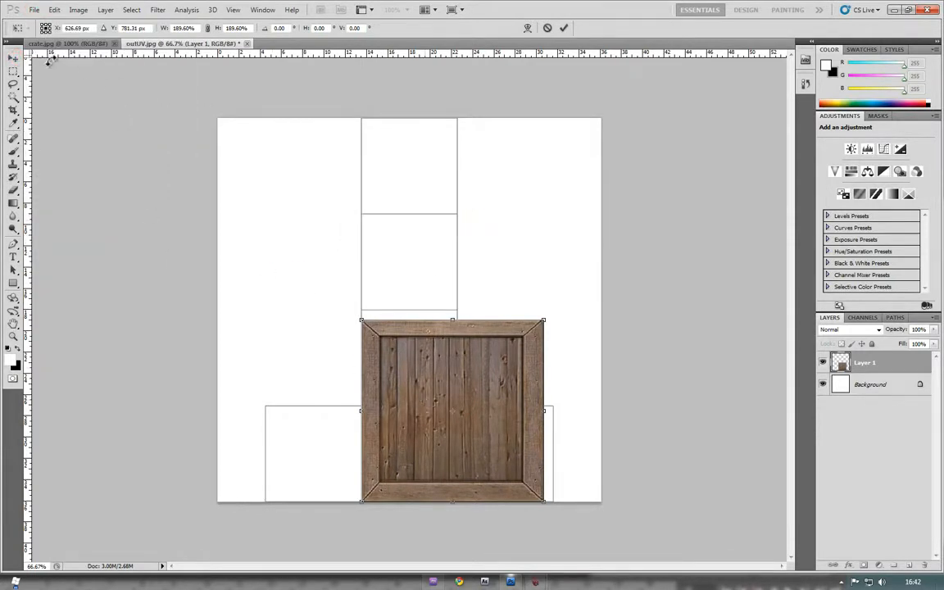
{"action": "left_click", "coordinate": [16, 58]}
{"action": "left_click", "coordinate": [542, 219]}
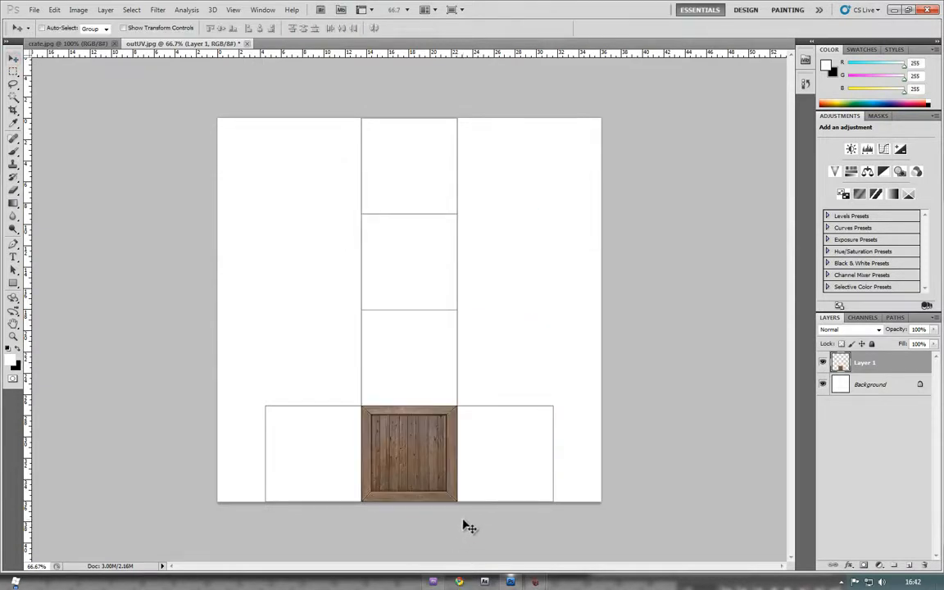
Duplicate the crate up the column to the top and place a copy beside the bottom square
{"action": "left_click_drag", "start_coordinate": [416, 470], "coordinate": [412, 268], "text": "alt"}
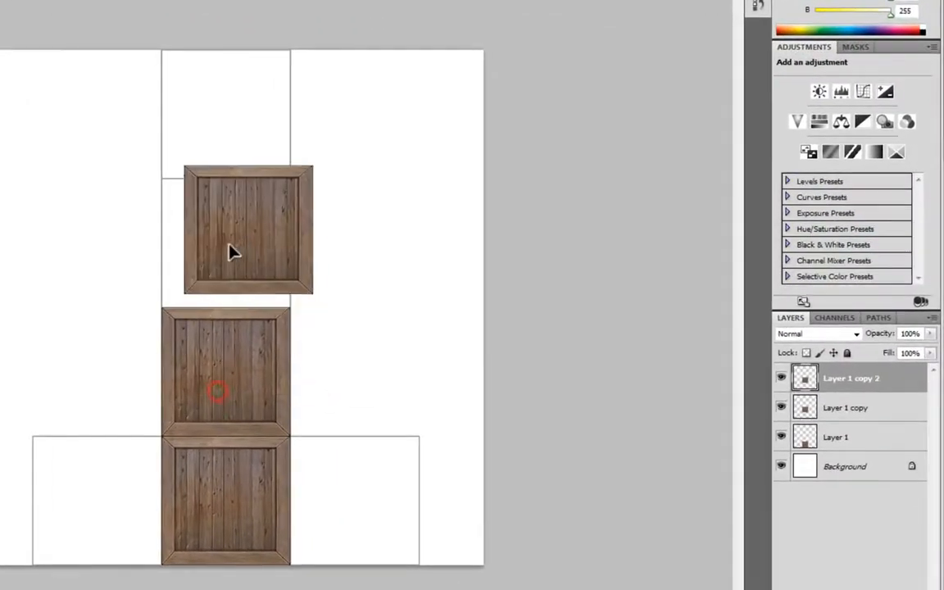
{"action": "left_click_drag", "start_coordinate": [230, 246], "coordinate": [217, 162], "text": "alt"}
{"action": "key", "text": "ctrl+j"}
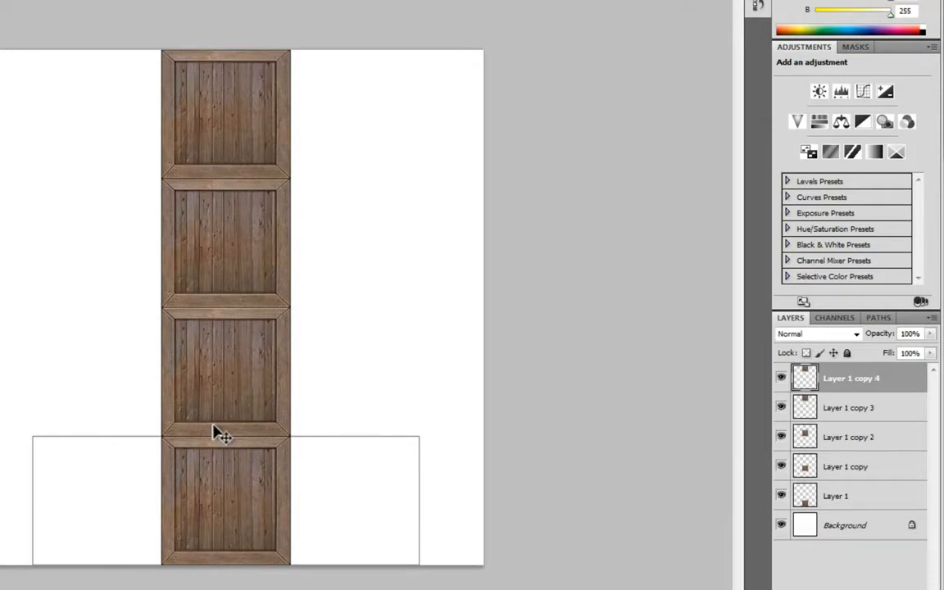
{"action": "left_click_drag", "start_coordinate": [235, 93], "coordinate": [82, 500], "text": "alt"}
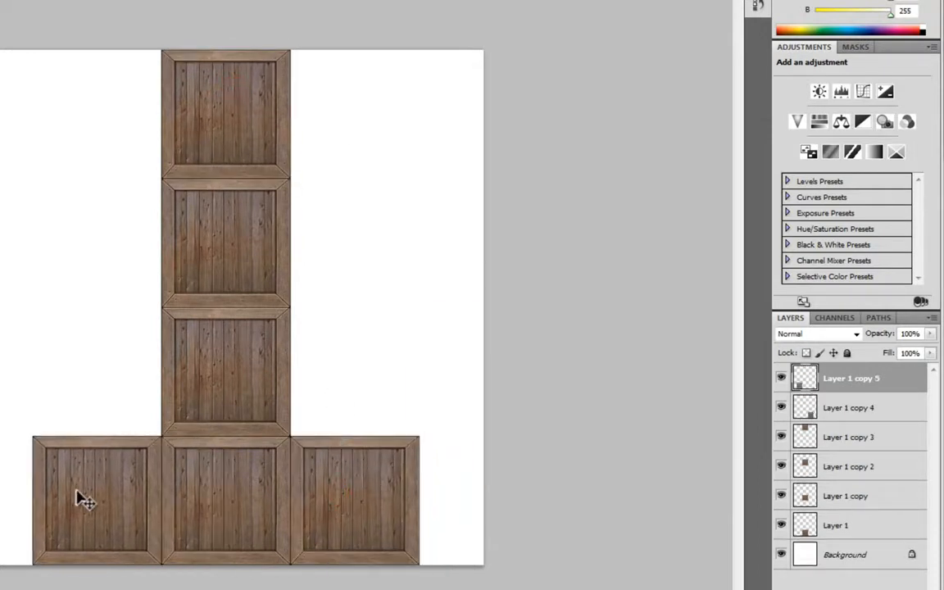
Rotate the bottom-left crate 90° and commit the transform
{"action": "key", "text": "ctrl+t"}
{"action": "left_click_drag", "start_coordinate": [179, 414], "coordinate": [173, 572]}
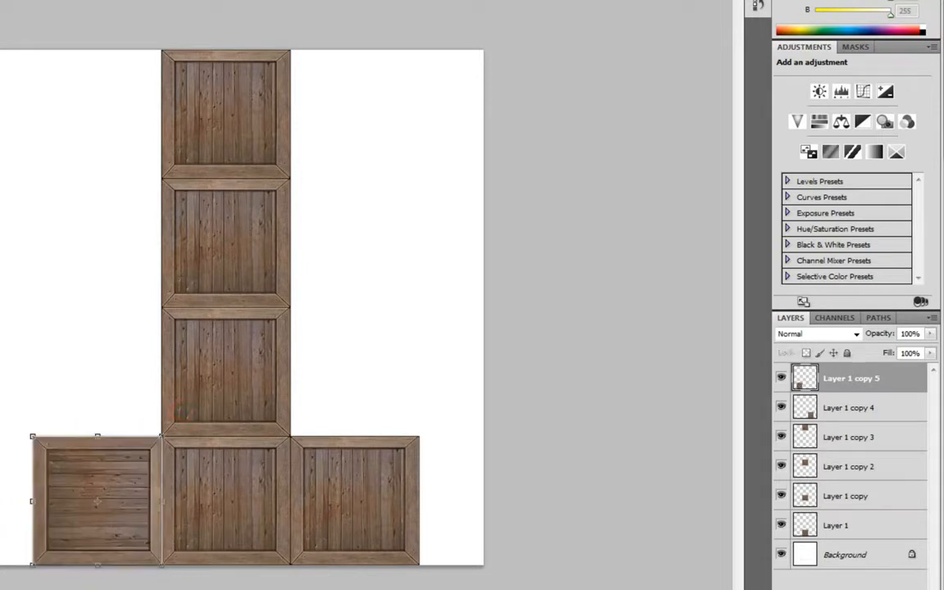
{"action": "left_click", "coordinate": [0, 33]}
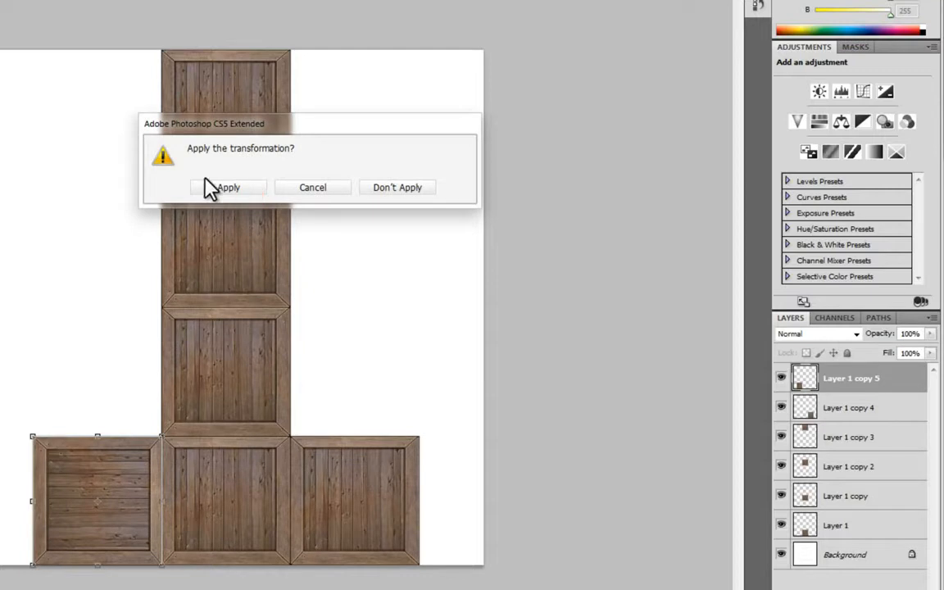
{"action": "left_click", "coordinate": [223, 187]}
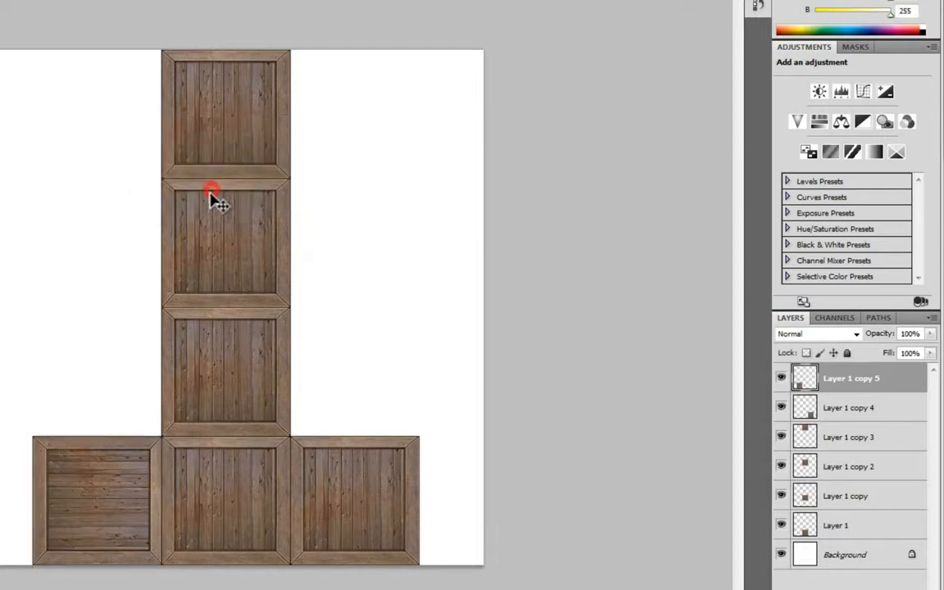
Rotate the bottom-right crate and the second crate from the top 90° each
{"action": "left_click", "coordinate": [836, 407]}
{"action": "key", "text": "ctrl+t"}
{"action": "left_click_drag", "start_coordinate": [459, 413], "coordinate": [412, 574]}
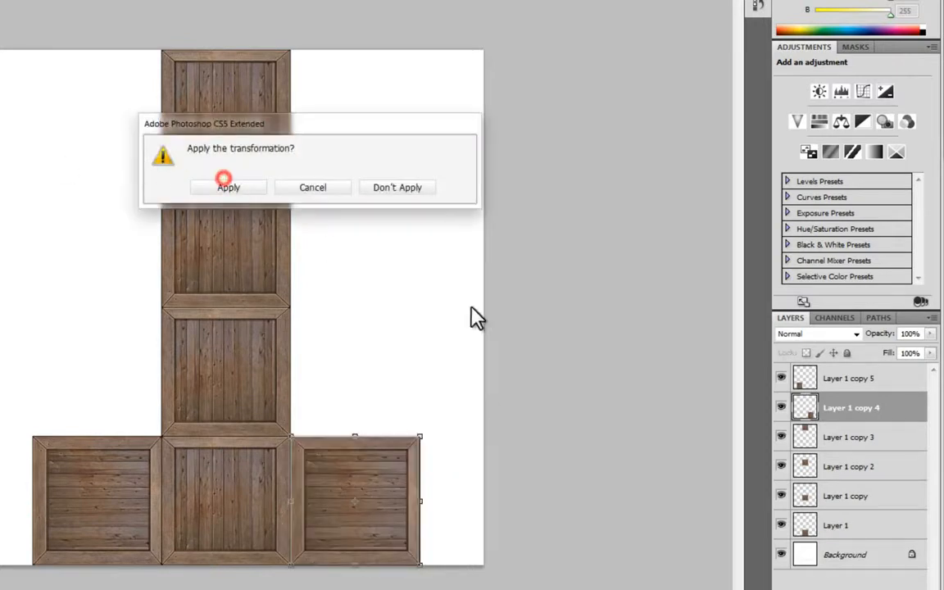
{"action": "left_click", "coordinate": [229, 186]}
{"action": "left_click", "coordinate": [870, 480]}
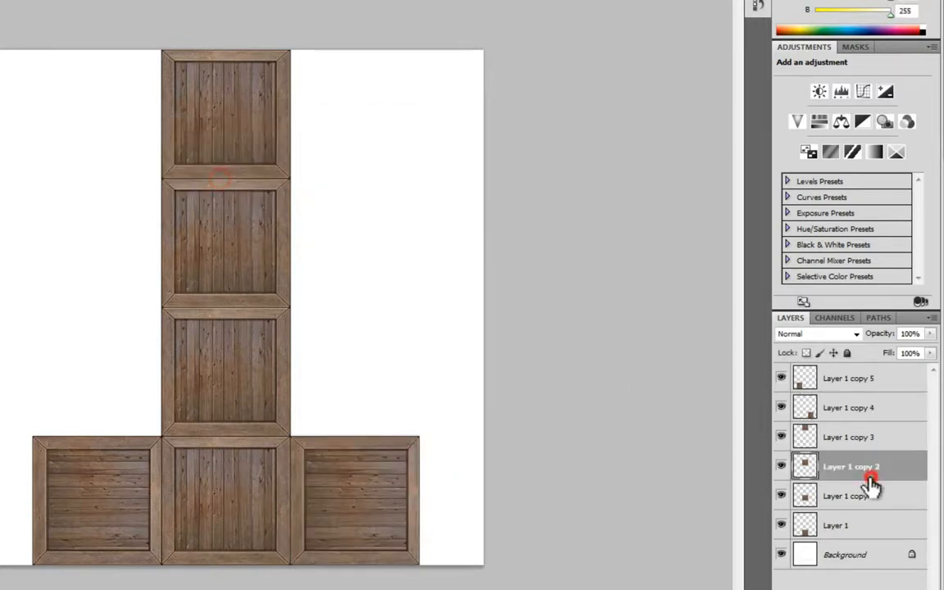
{"action": "key", "text": "ctrl+t"}
{"action": "left_click_drag", "start_coordinate": [339, 133], "coordinate": [339, 350]}
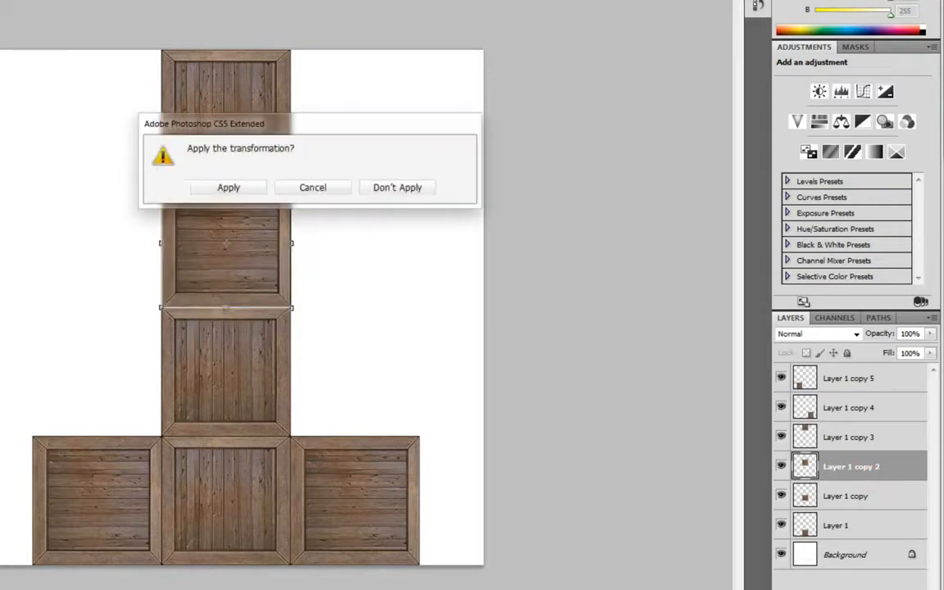
{"action": "left_click", "coordinate": [231, 188]}
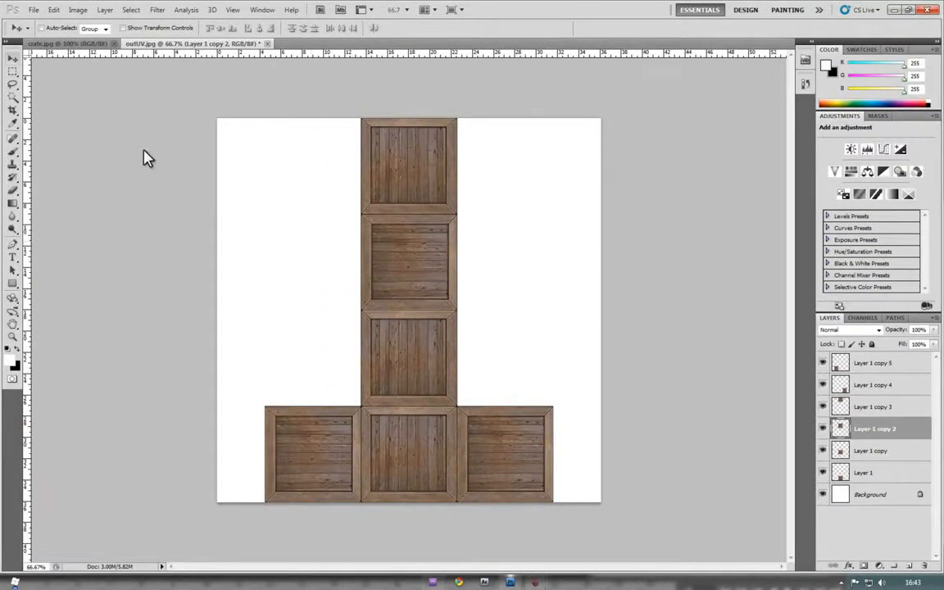
Save As in JPEG format, targeting the 3DBoxAE sourceimages folder
{"action": "left_click", "coordinate": [36, 10]}
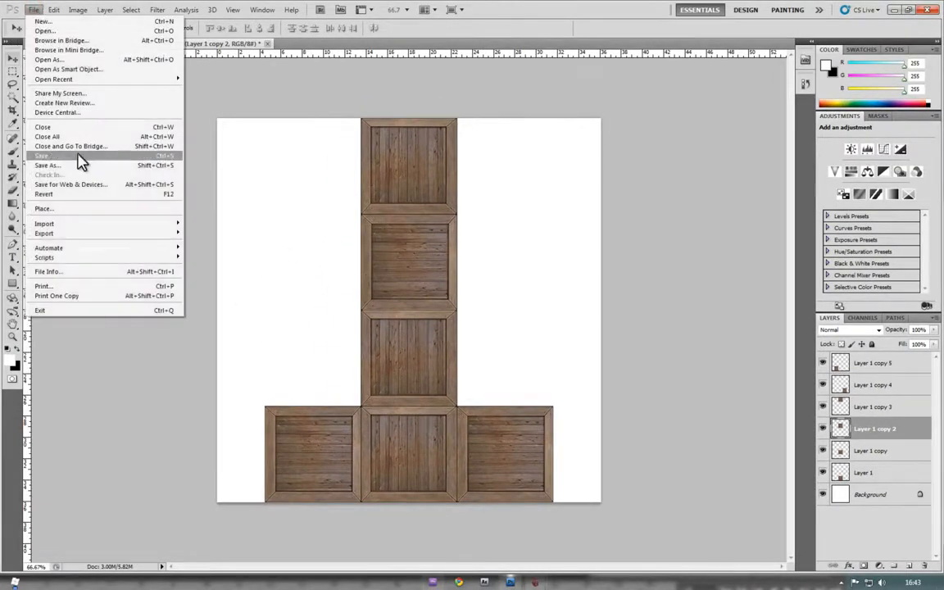
{"action": "left_click", "coordinate": [62, 166]}
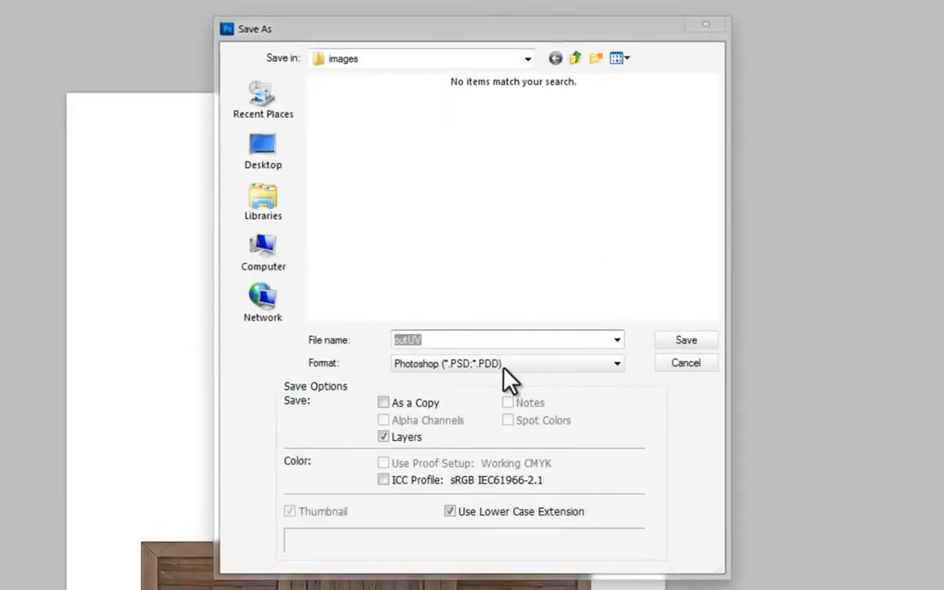
{"action": "left_click", "coordinate": [558, 366]}
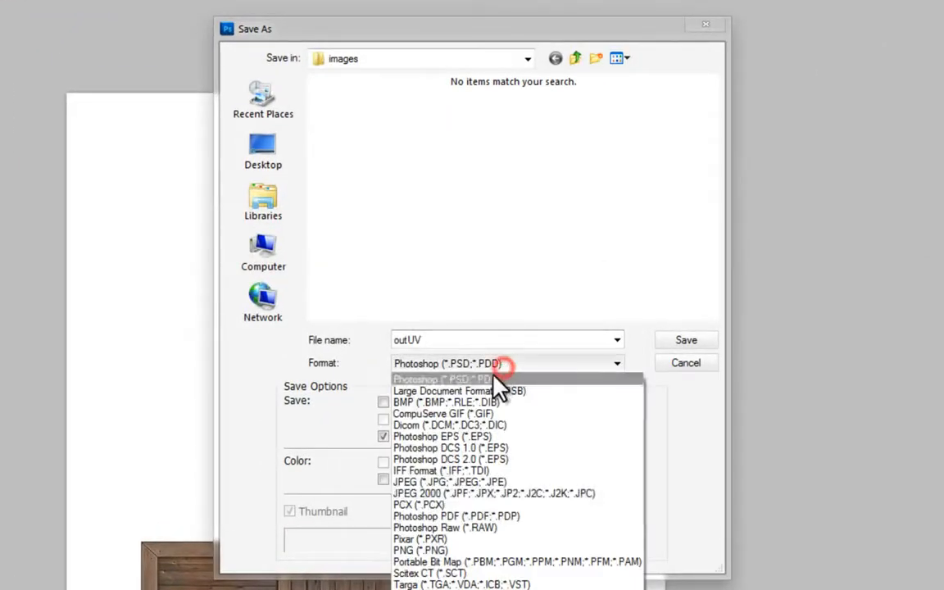
{"action": "left_click", "coordinate": [472, 482]}
{"action": "left_click", "coordinate": [575, 59]}
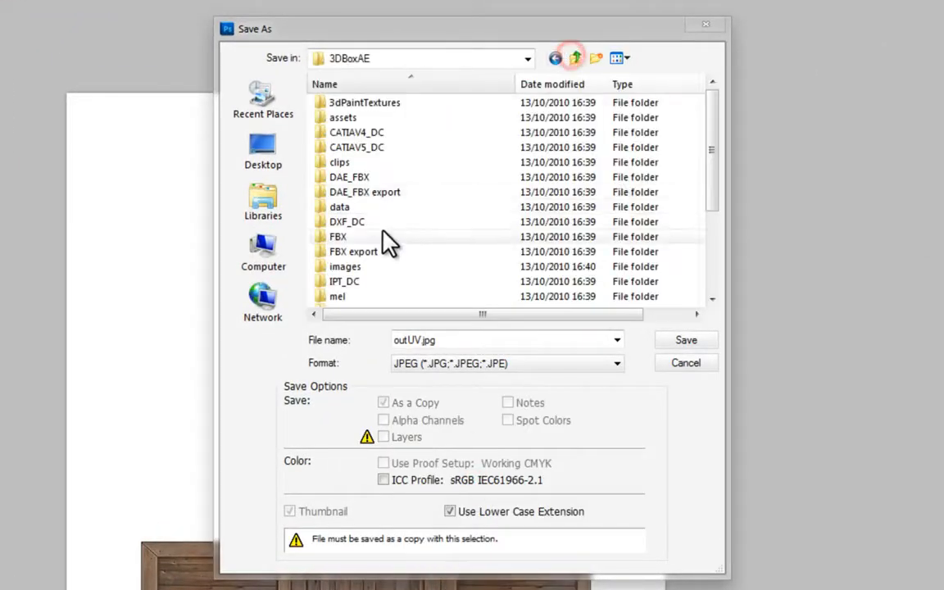
{"action": "left_click", "coordinate": [394, 237]}
{"action": "scroll", "coordinate": [390, 243], "scroll_direction": "down", "scroll_amount": 3}
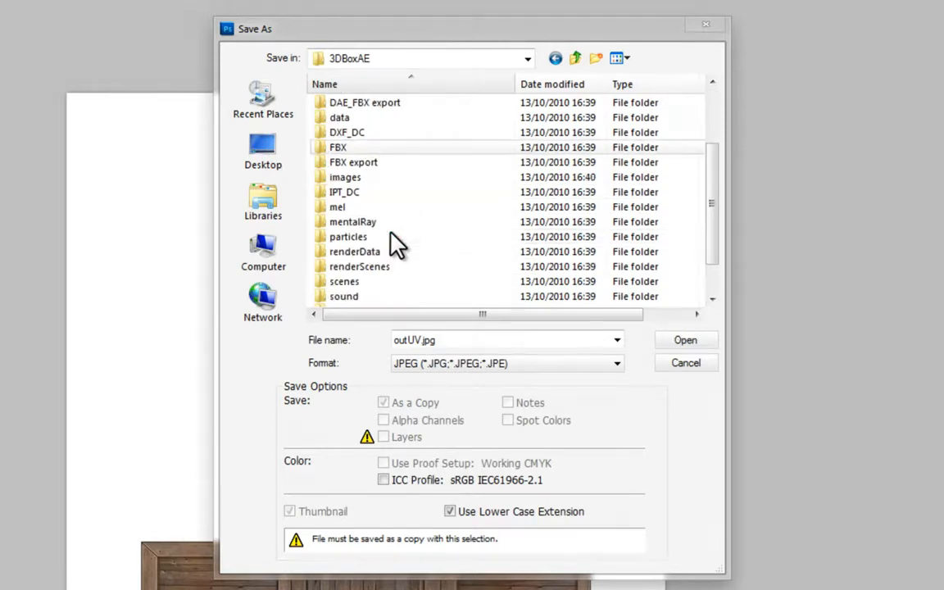
{"action": "double_click", "coordinate": [377, 267]}
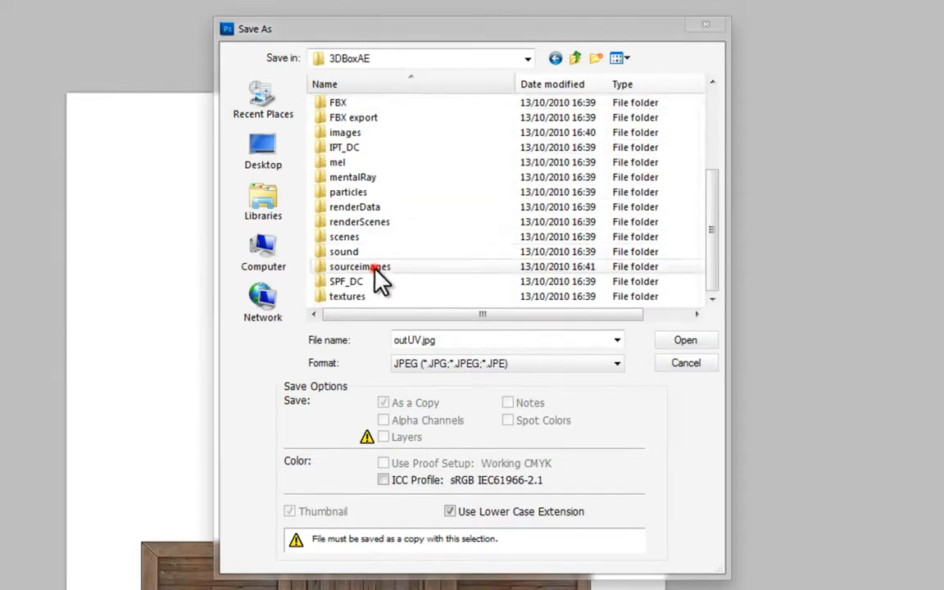
Name the file UVBox.jpg and save it at Maximum quality 12
{"action": "double_click", "coordinate": [424, 337]}
{"action": "left_click", "coordinate": [423, 336]}
{"action": "double_click", "coordinate": [423, 337]}
{"action": "left_click", "coordinate": [423, 337]}
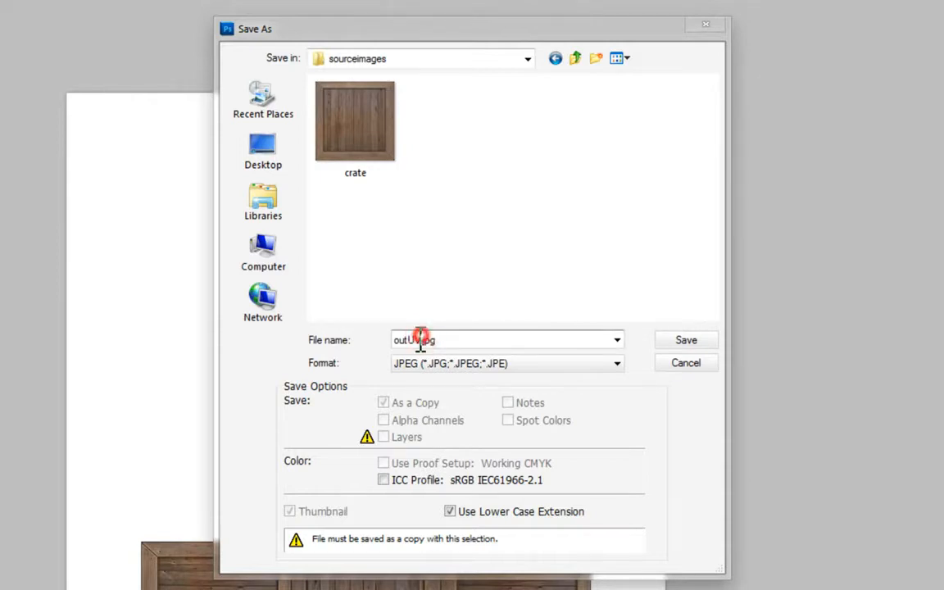
{"action": "left_click_drag", "start_coordinate": [422, 337], "coordinate": [394, 351]}
{"action": "type", "text": "Uv"}
{"action": "key", "text": "BackSpace"}
{"action": "type", "text": "VBox"}
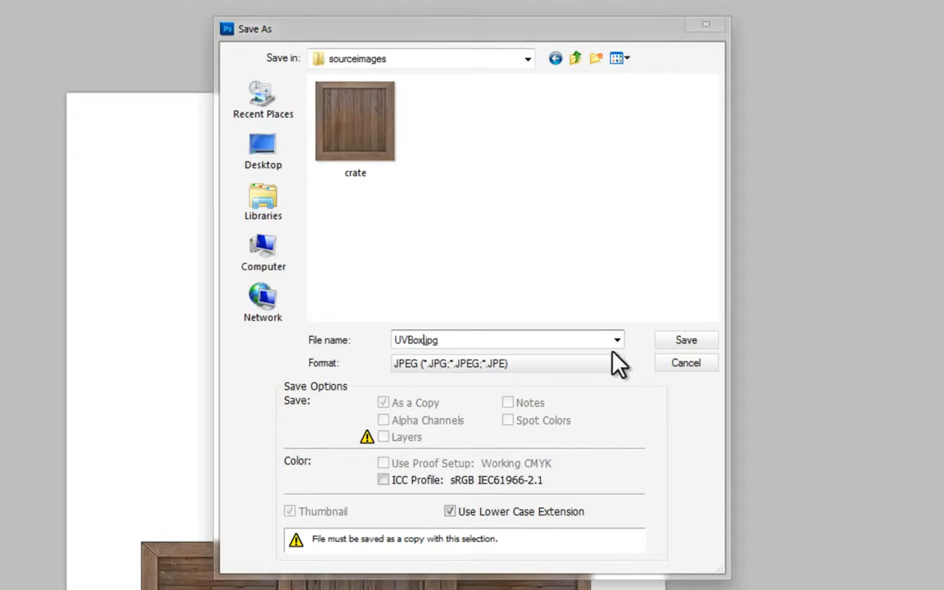
{"action": "left_click", "coordinate": [698, 343]}
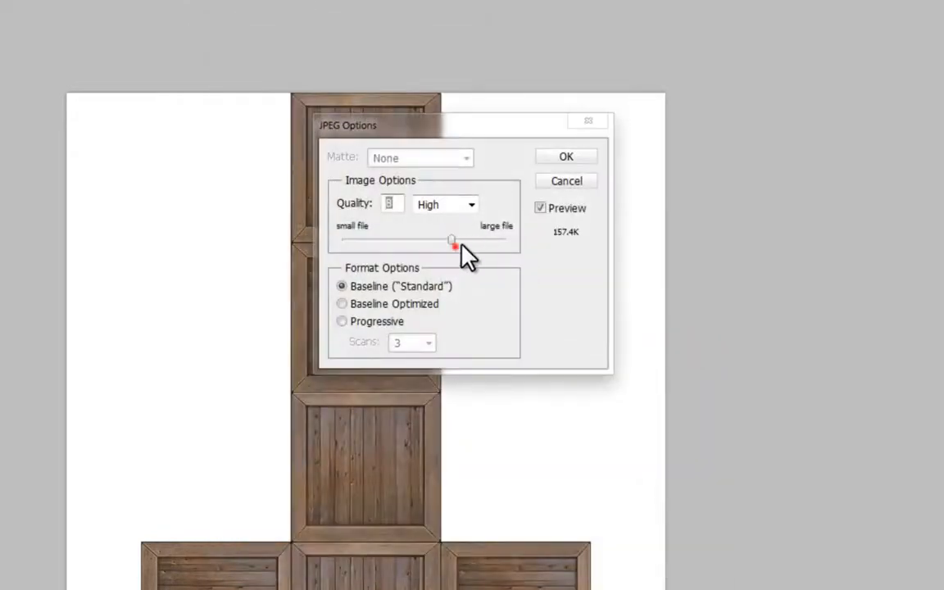
{"action": "left_click", "coordinate": [566, 156]}
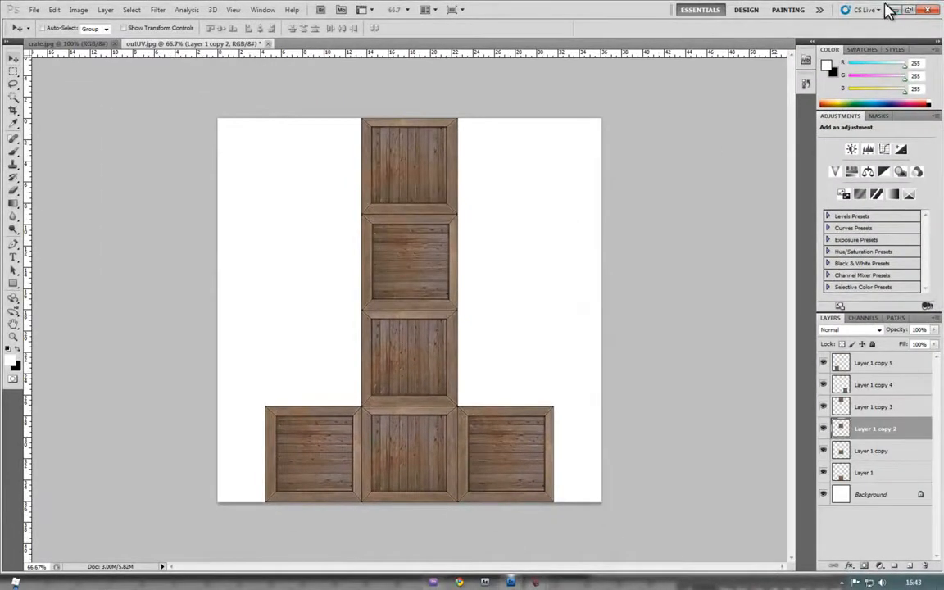
Check the saved file in 3DBoxAE's sourceimages folder, then maximize Maya and deselect the cube
{"action": "left_click", "coordinate": [895, 10]}
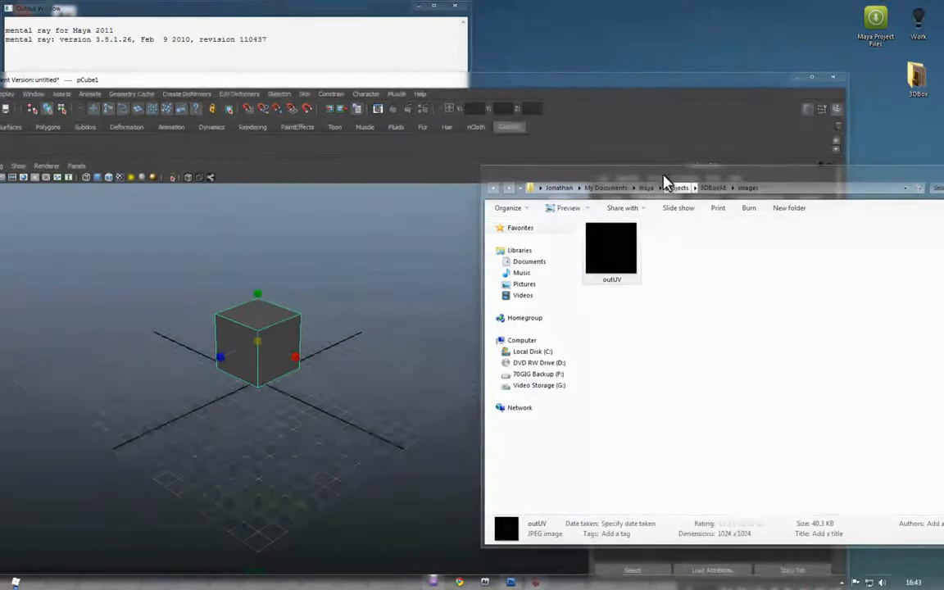
{"action": "left_click", "coordinate": [714, 187]}
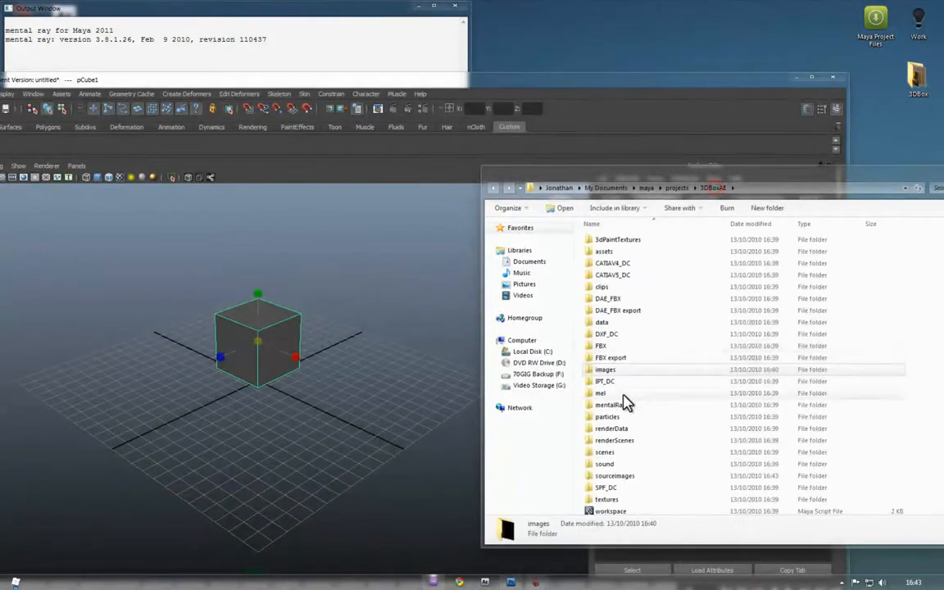
{"action": "double_click", "coordinate": [627, 474]}
{"action": "left_click_drag", "start_coordinate": [574, 84], "coordinate": [581, 80]}
{"action": "double_click", "coordinate": [784, 74]}
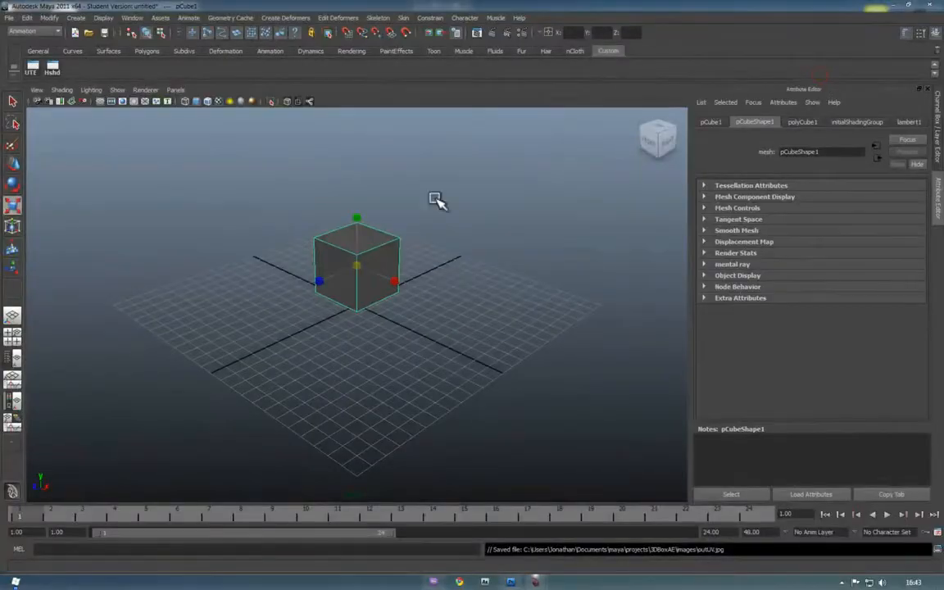
{"action": "left_click", "coordinate": [537, 193]}
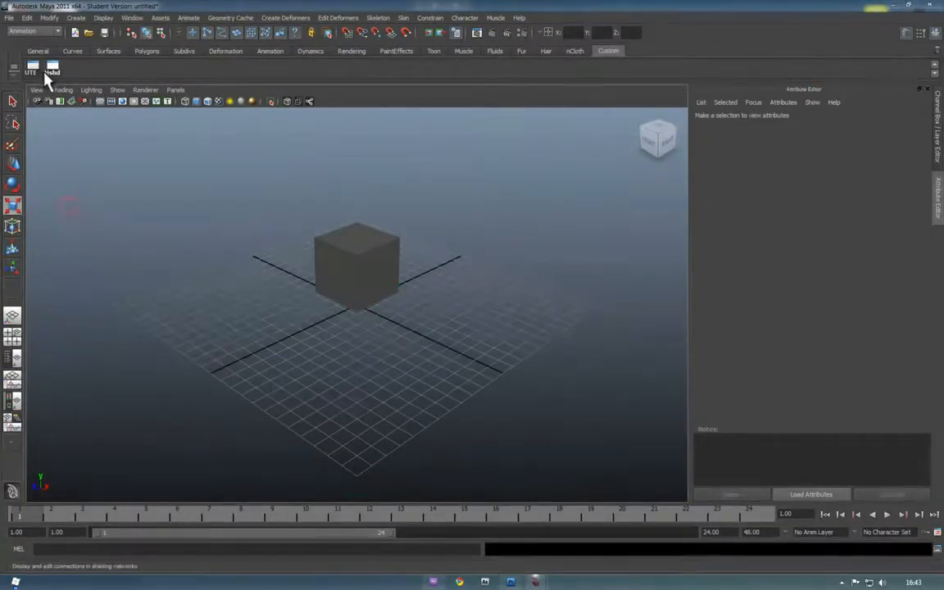
Bring up Hypershade and move it up and to the left
{"action": "left_click", "coordinate": [51, 68]}
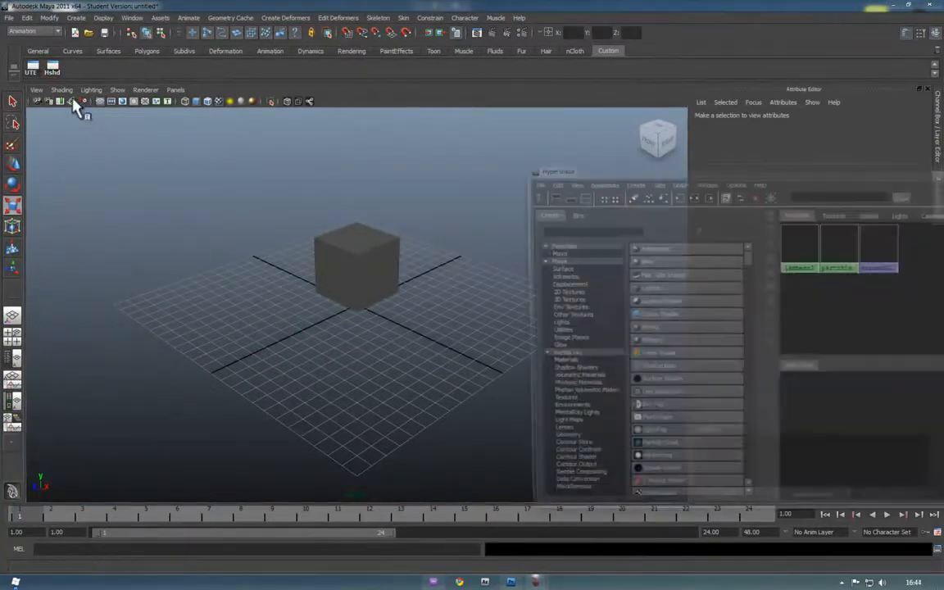
{"action": "left_click", "coordinate": [132, 17]}
{"action": "mouse_move", "coordinate": [170, 48]}
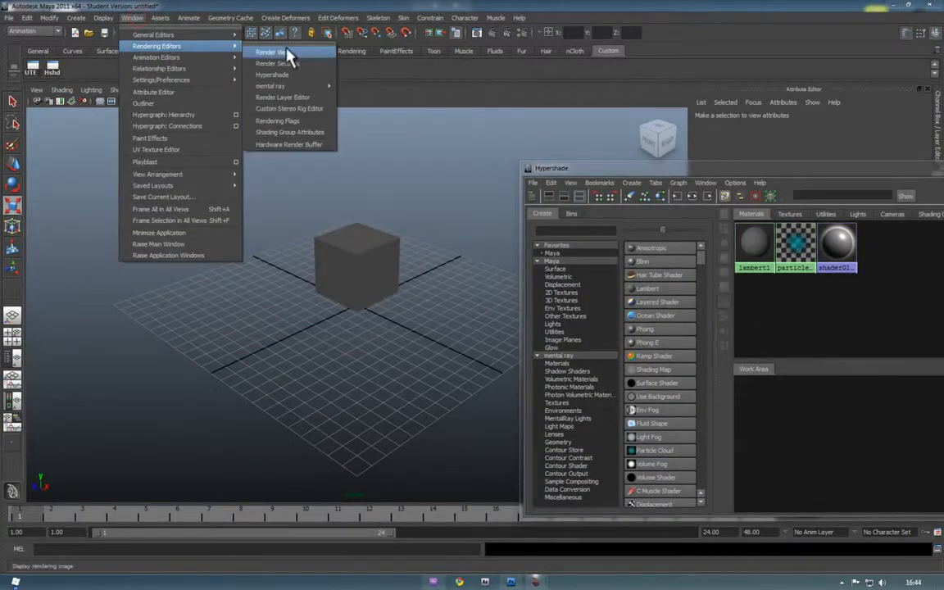
{"action": "left_click", "coordinate": [671, 175]}
{"action": "left_click_drag", "start_coordinate": [661, 172], "coordinate": [563, 133]}
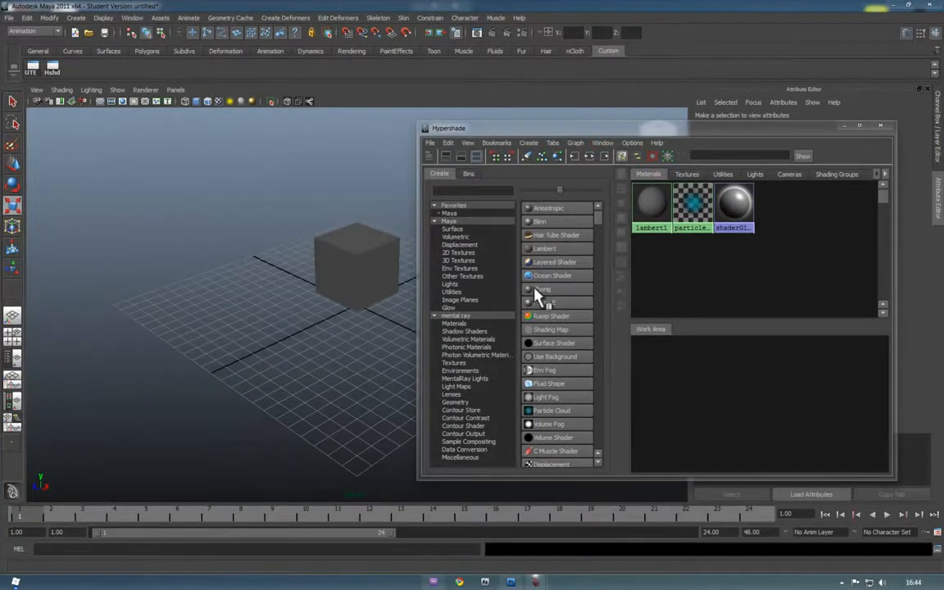
Create lambert2, assign it to pCube1, and display its attributes
{"action": "left_click", "coordinate": [532, 249]}
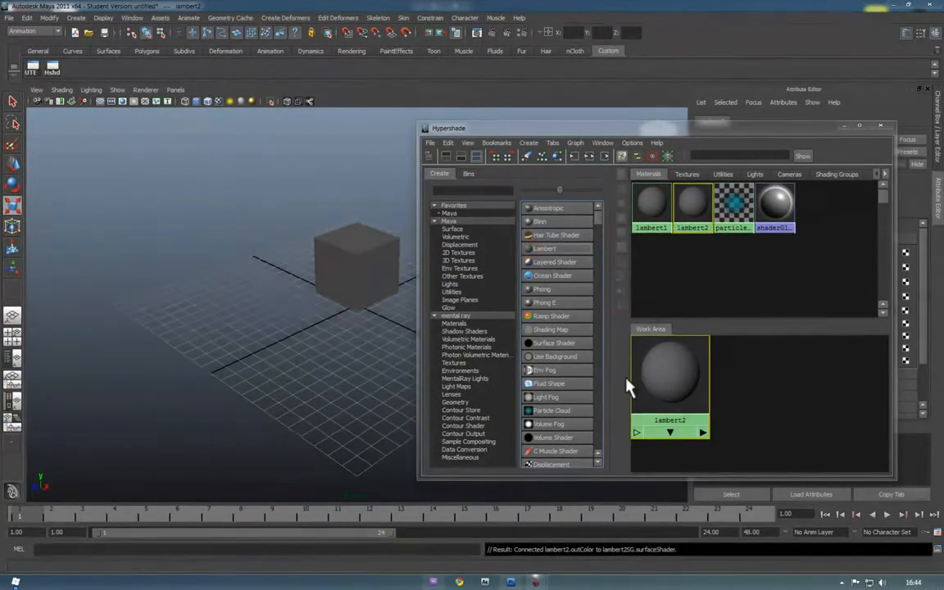
{"action": "middle_click_drag", "start_coordinate": [698, 205], "coordinate": [348, 260]}
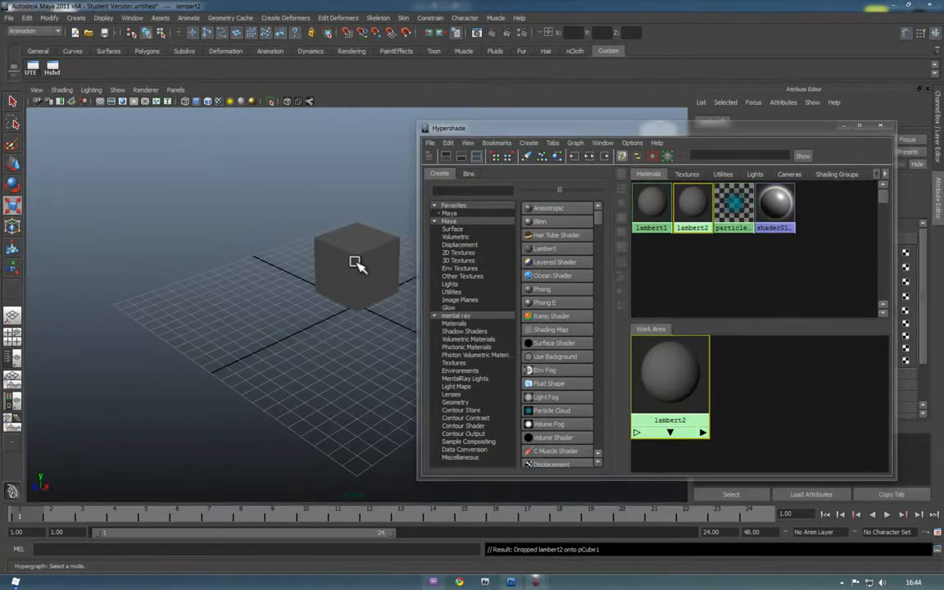
{"action": "left_click", "coordinate": [356, 261]}
{"action": "left_click", "coordinate": [687, 201]}
{"action": "left_click_drag", "start_coordinate": [625, 138], "coordinate": [296, 311]}
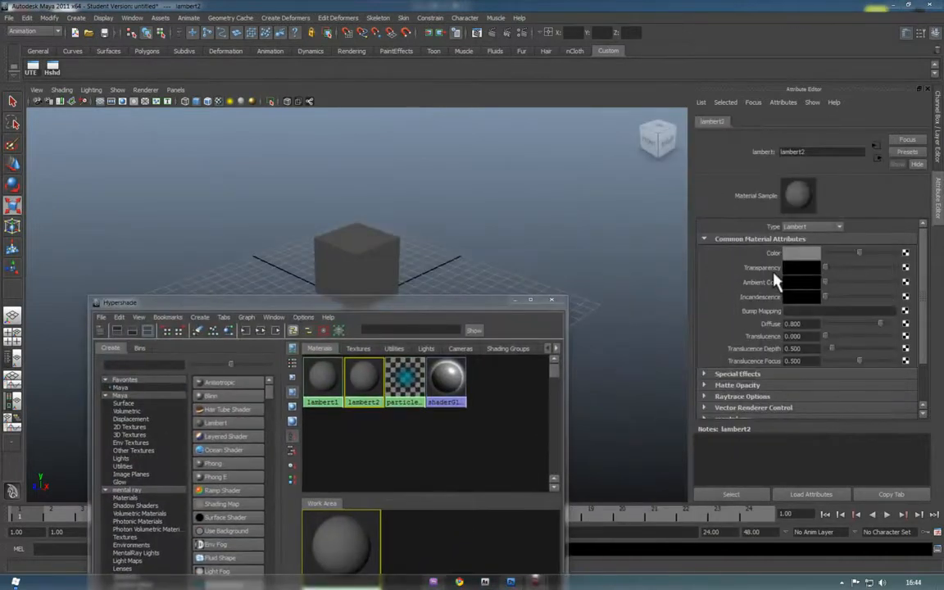
Map UVBox.jpg as a file texture onto lambert2's colour, then close Hypershade
{"action": "left_click", "coordinate": [904, 253]}
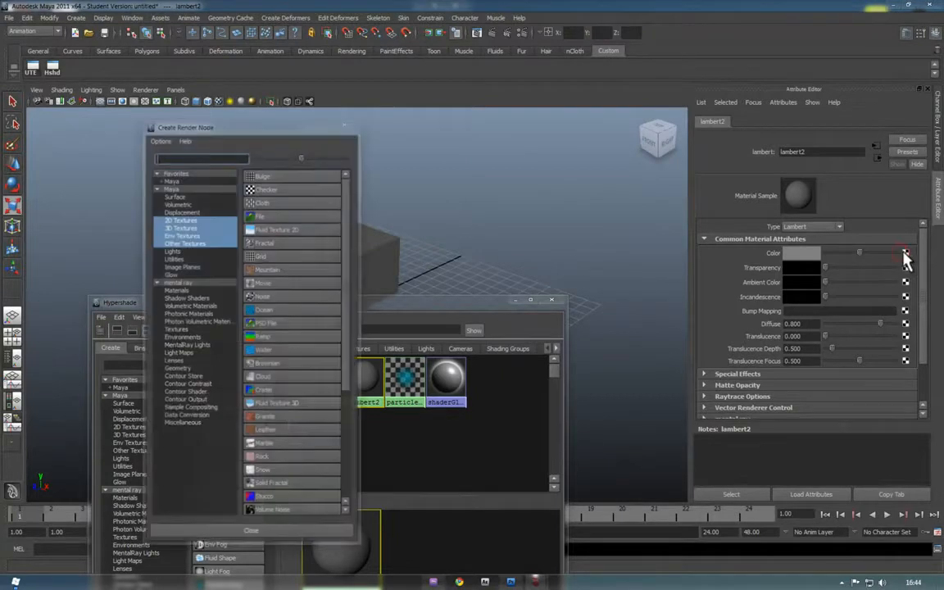
{"action": "left_click", "coordinate": [255, 216]}
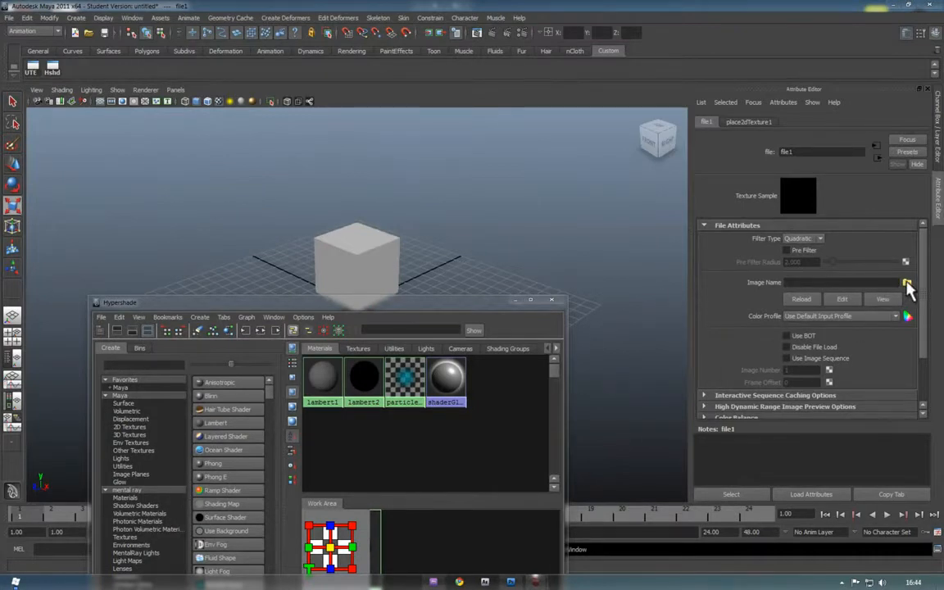
{"action": "left_click", "coordinate": [907, 283]}
{"action": "left_click", "coordinate": [221, 167]}
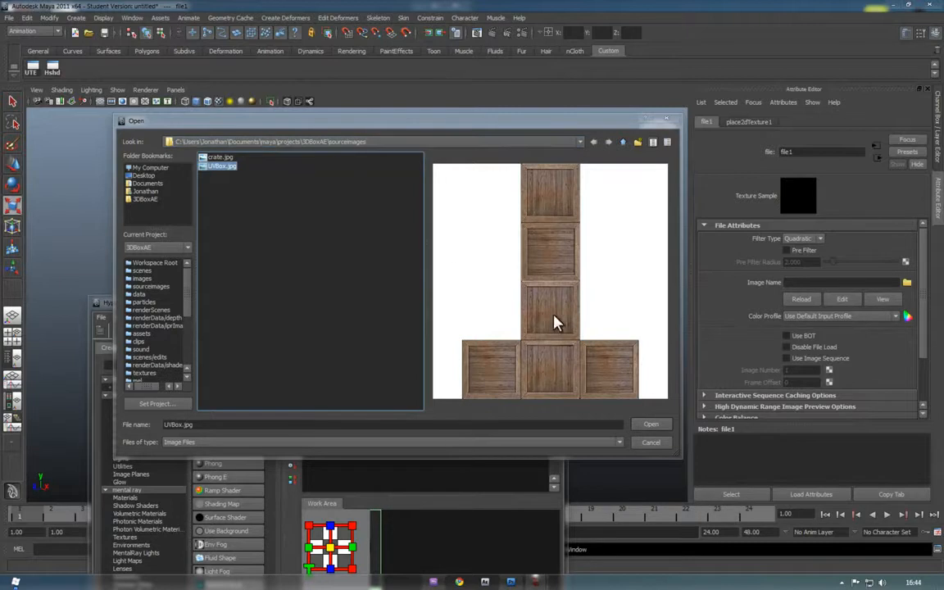
{"action": "left_click", "coordinate": [651, 426]}
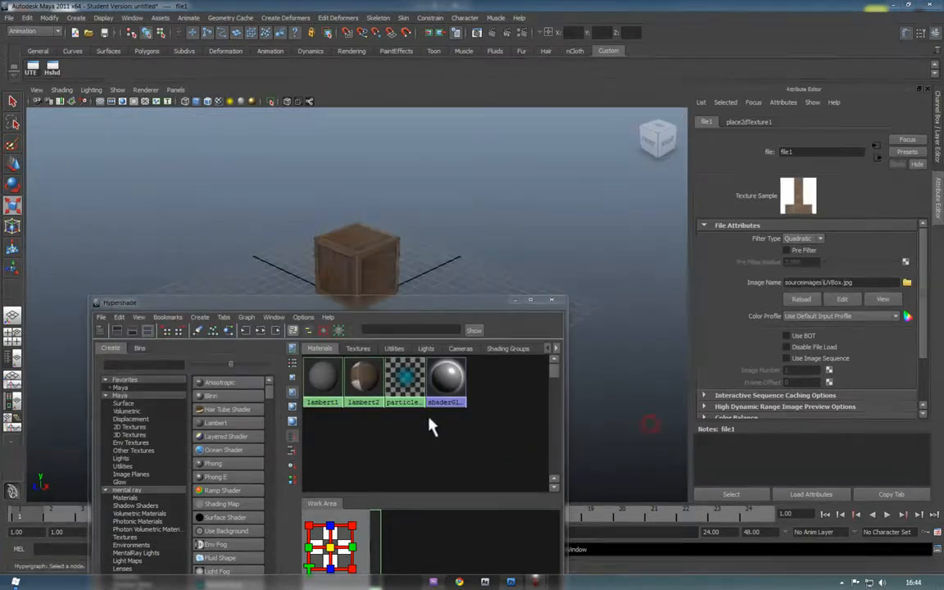
{"action": "left_click", "coordinate": [549, 301]}
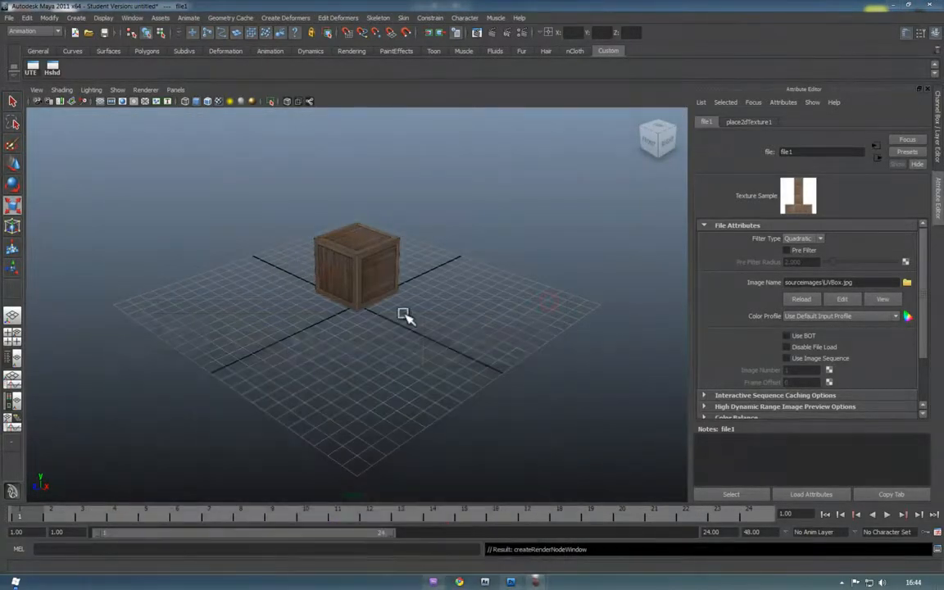
Clear the selection, orbit around the crate, and reopen Hypershade beside it via the Hshd shelf button
{"action": "left_click", "coordinate": [211, 243]}
{"action": "scroll", "coordinate": [340, 271], "scroll_direction": "up", "scroll_amount": 5}
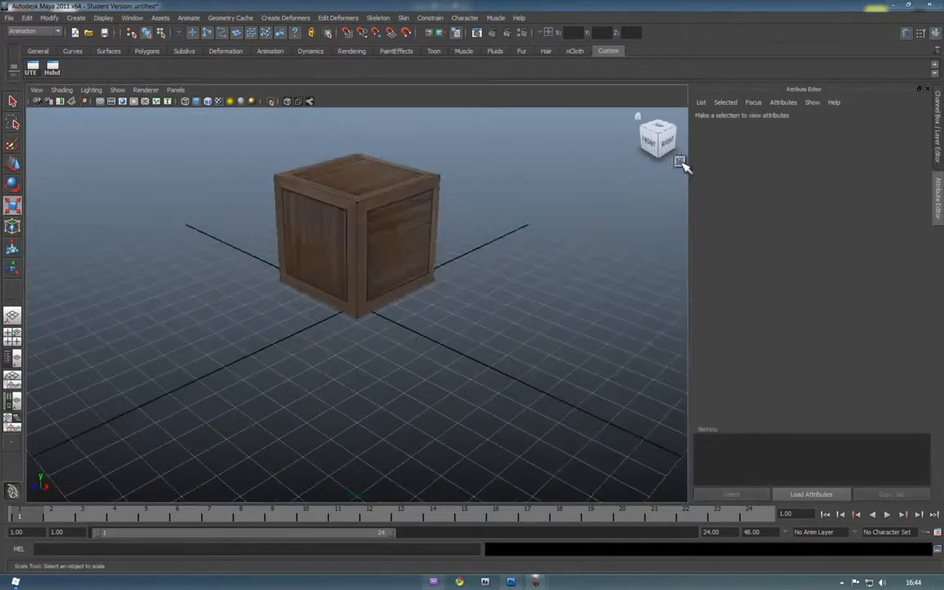
{"action": "left_click_drag", "start_coordinate": [649, 142], "coordinate": [678, 162]}
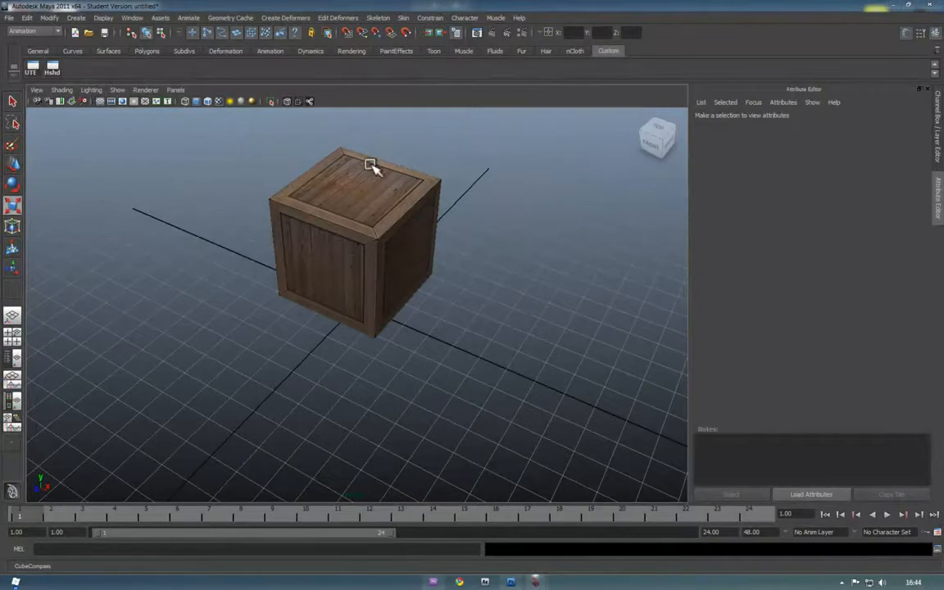
{"action": "left_click", "coordinate": [54, 71]}
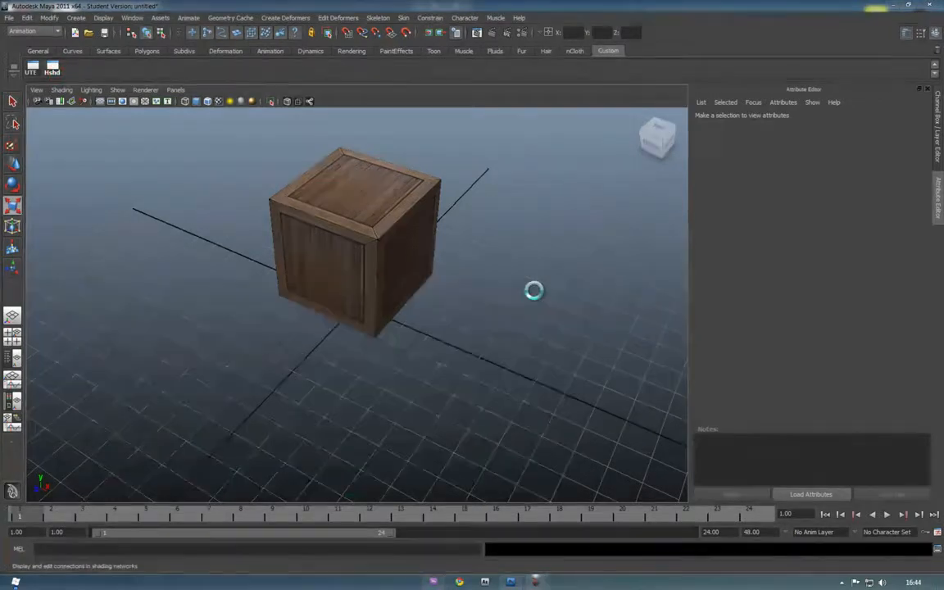
{"action": "left_click_drag", "start_coordinate": [422, 306], "coordinate": [768, 156]}
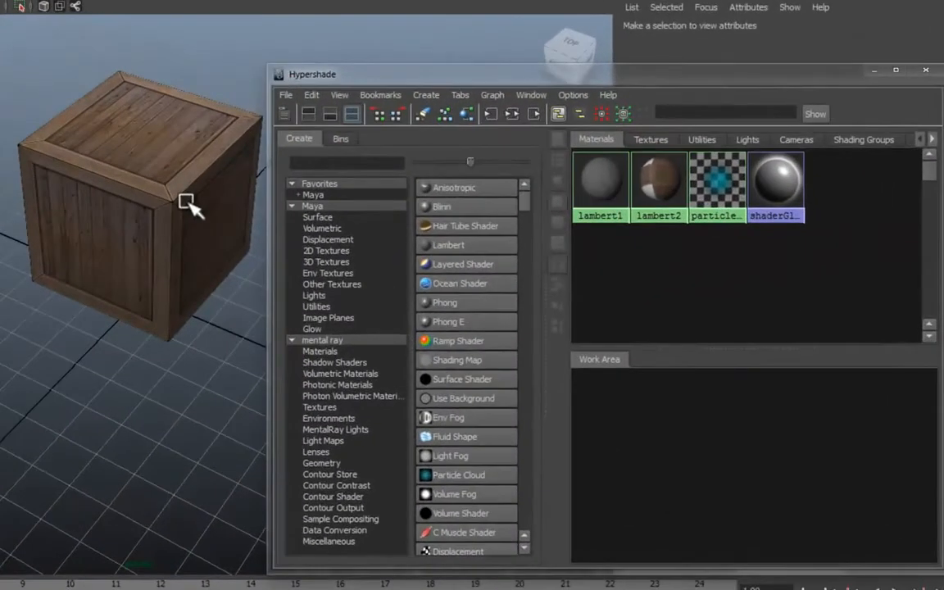
Select the crate and lambert2, then open the Convert to File Texture options
{"action": "left_click", "coordinate": [186, 205]}
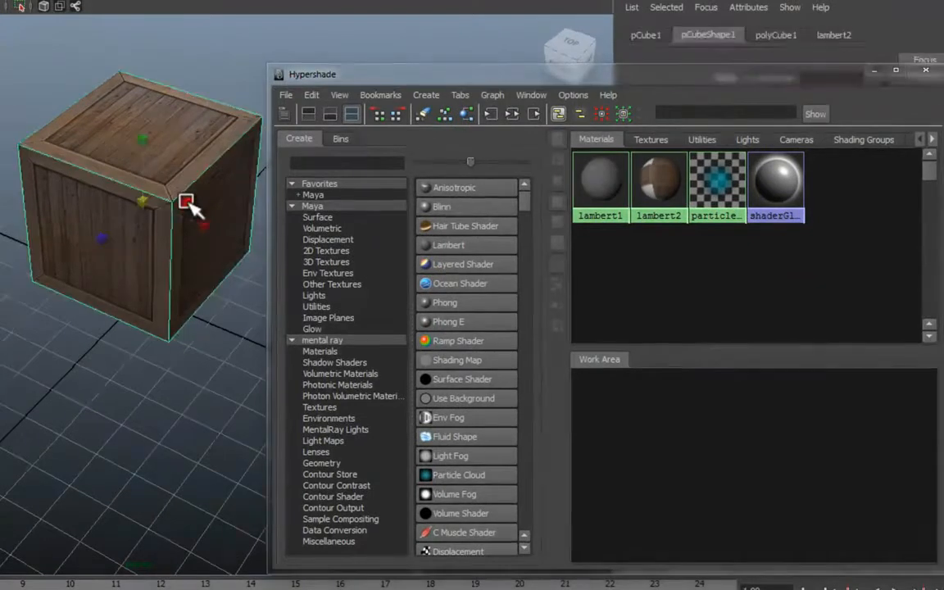
{"action": "left_click", "coordinate": [652, 174]}
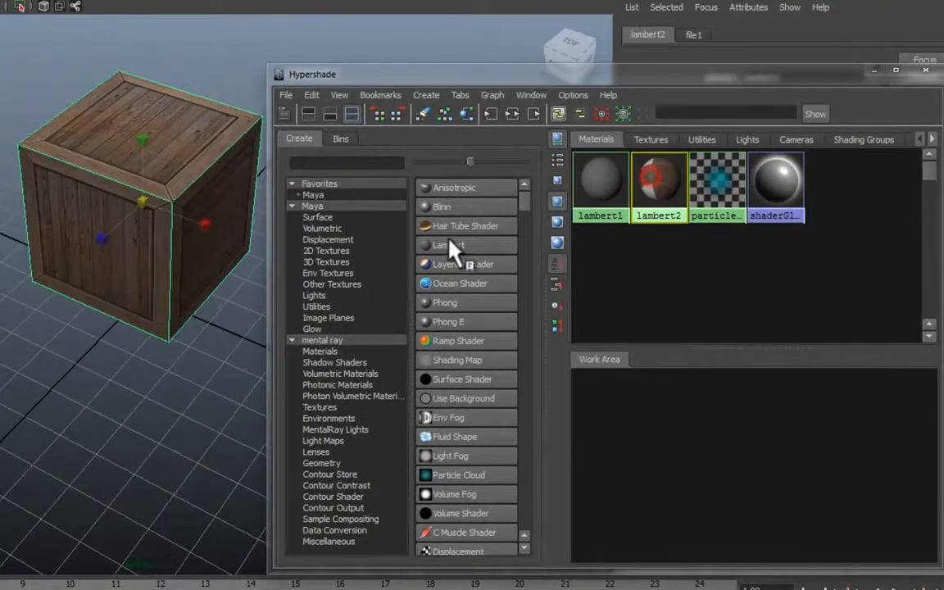
{"action": "left_click", "coordinate": [309, 96]}
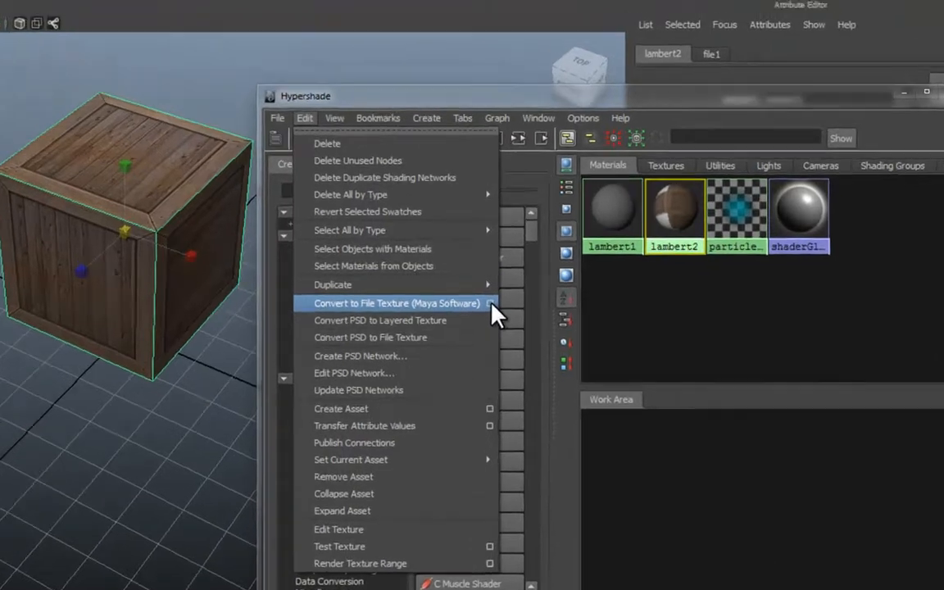
{"action": "left_click", "coordinate": [486, 270]}
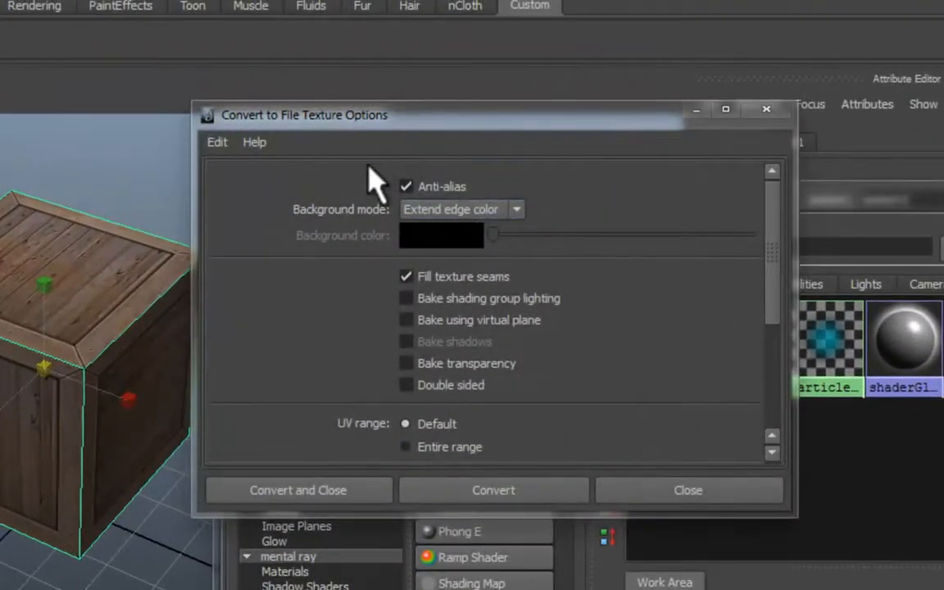
Bake lambert2 into a 1024×1024 JPEG file texture with Extend edge color background
{"action": "left_click", "coordinate": [407, 215]}
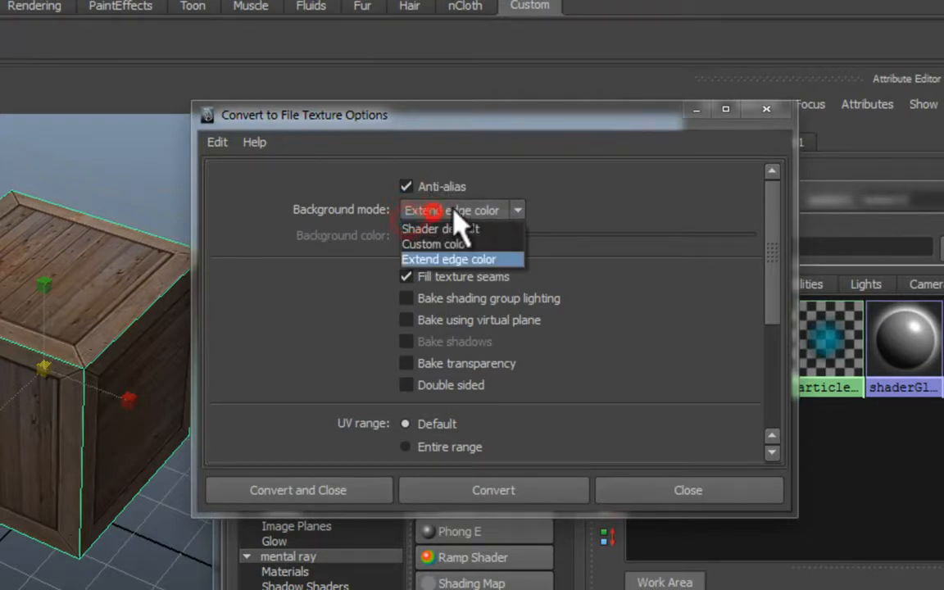
{"action": "left_click", "coordinate": [489, 259]}
{"action": "left_click", "coordinate": [586, 352]}
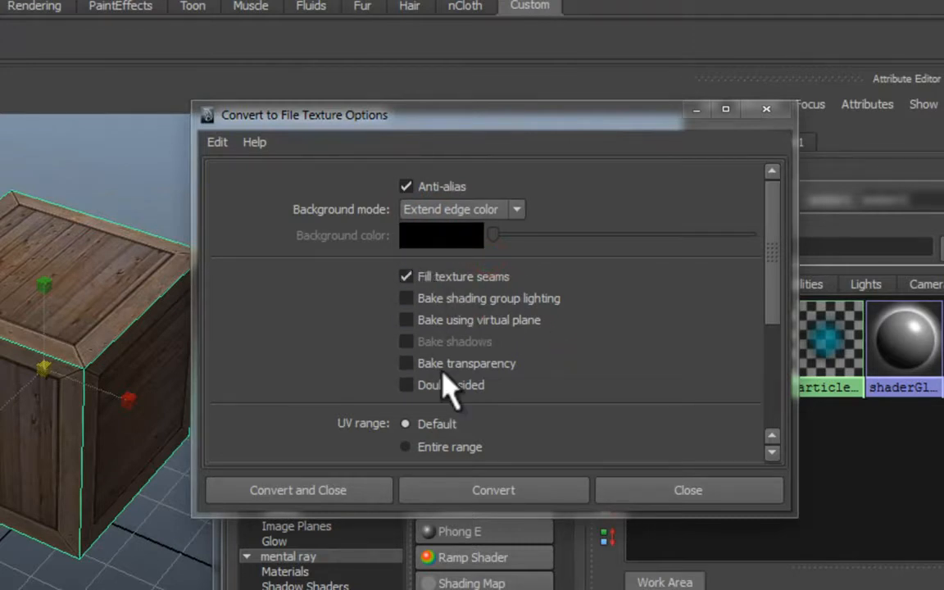
{"action": "left_click_drag", "start_coordinate": [768, 211], "coordinate": [775, 348]}
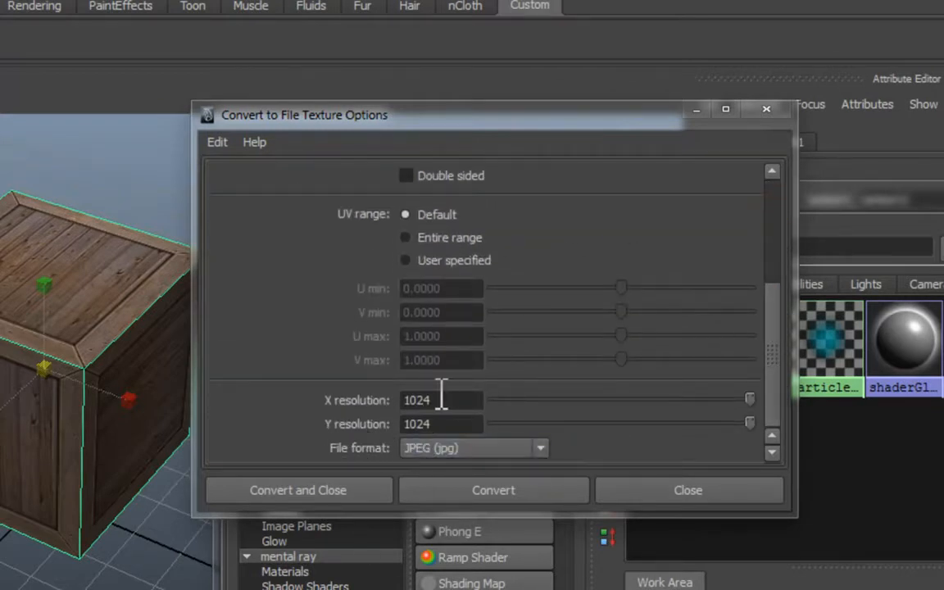
{"action": "left_click", "coordinate": [409, 447]}
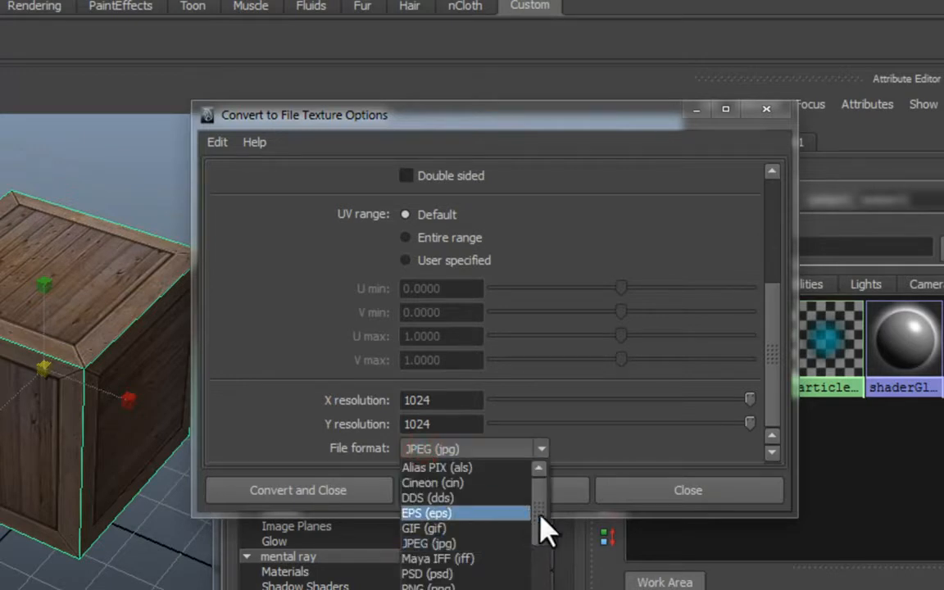
{"action": "left_click_drag", "start_coordinate": [540, 512], "coordinate": [545, 572]}
{"action": "scroll", "coordinate": [541, 569], "scroll_direction": "up", "scroll_amount": 2}
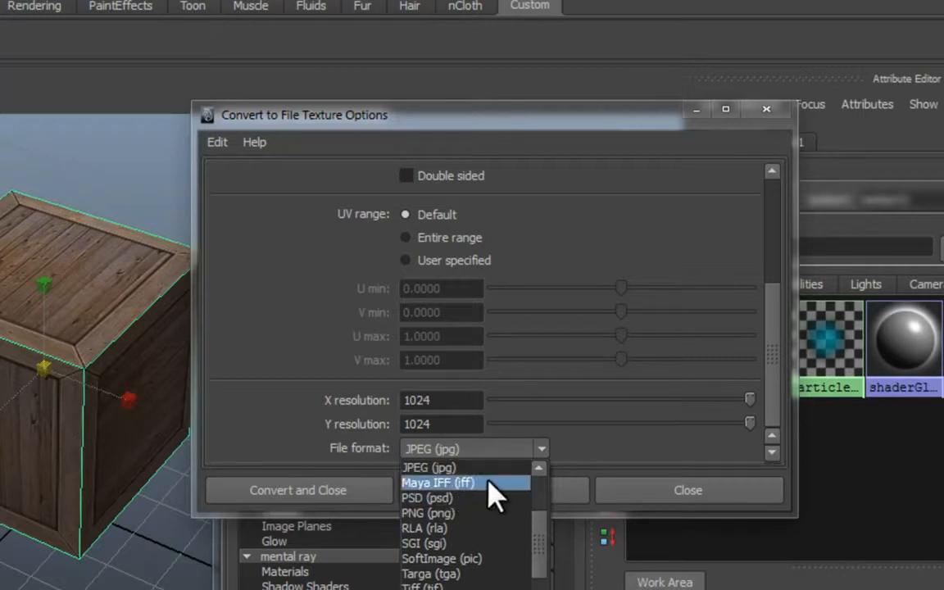
{"action": "left_click", "coordinate": [572, 448]}
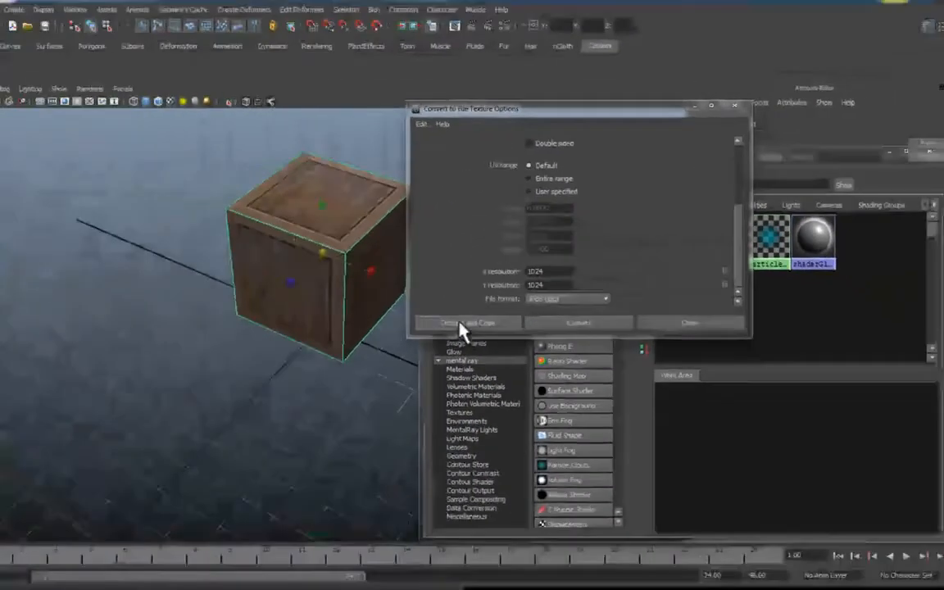
{"action": "left_click", "coordinate": [292, 490]}
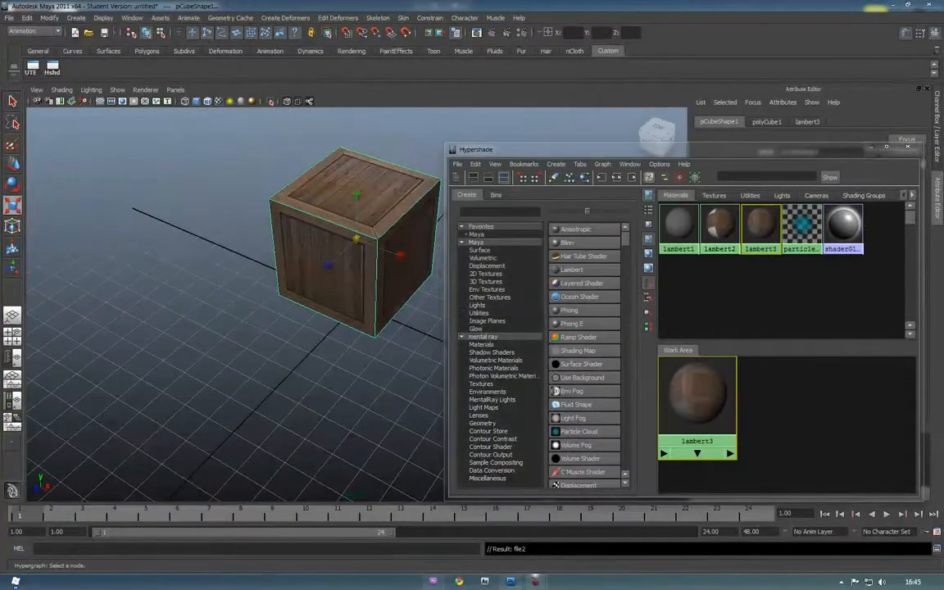
{"action": "key", "text": "alt+Tab"}
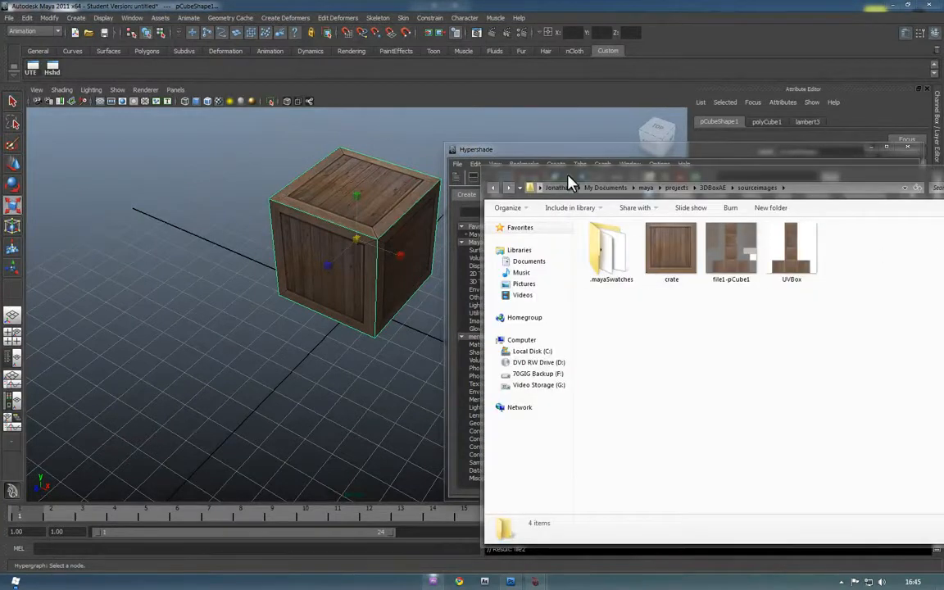
{"action": "left_click_drag", "start_coordinate": [770, 175], "coordinate": [688, 145]}
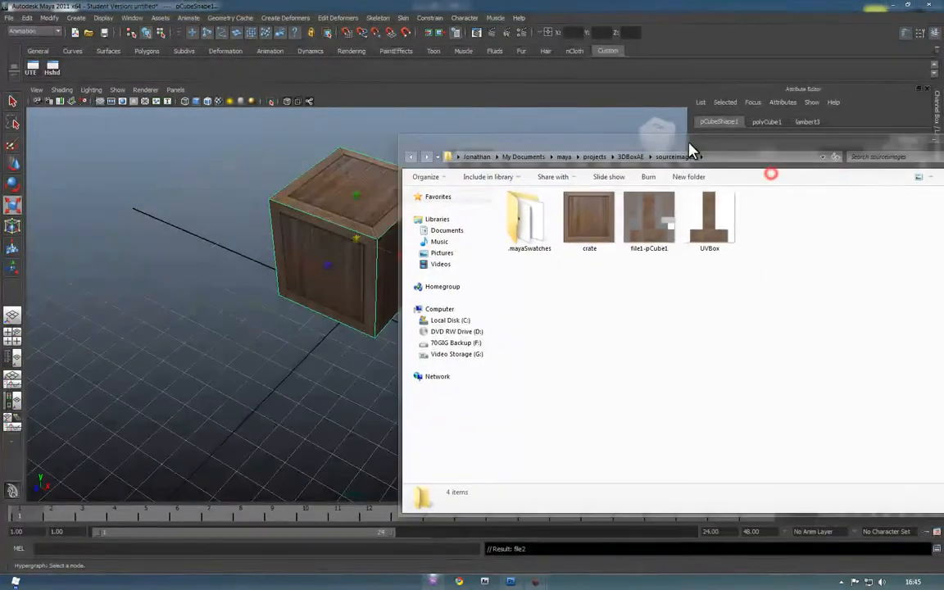
{"action": "double_click", "coordinate": [662, 223]}
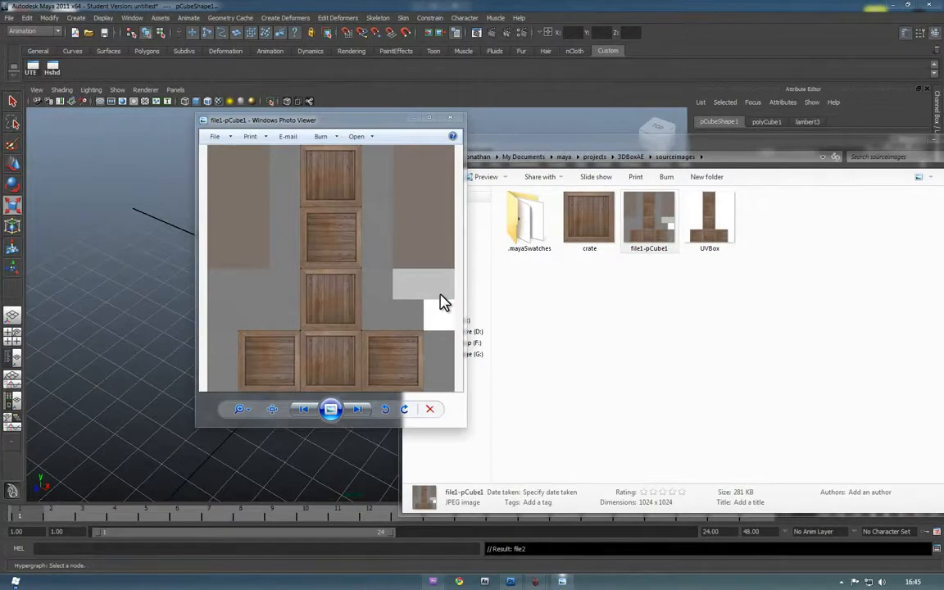
{"action": "key", "text": "Right"}
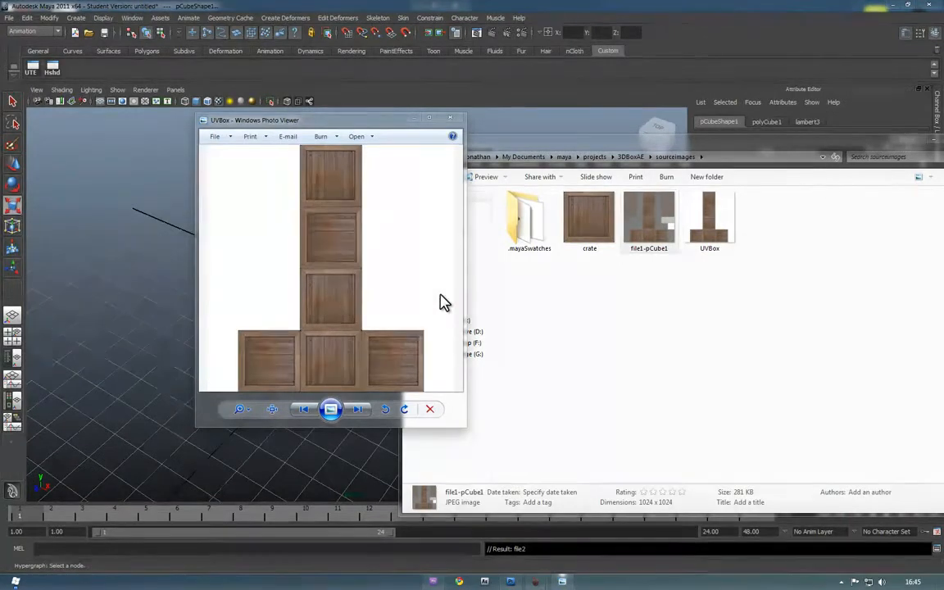
{"action": "key", "text": "Left"}
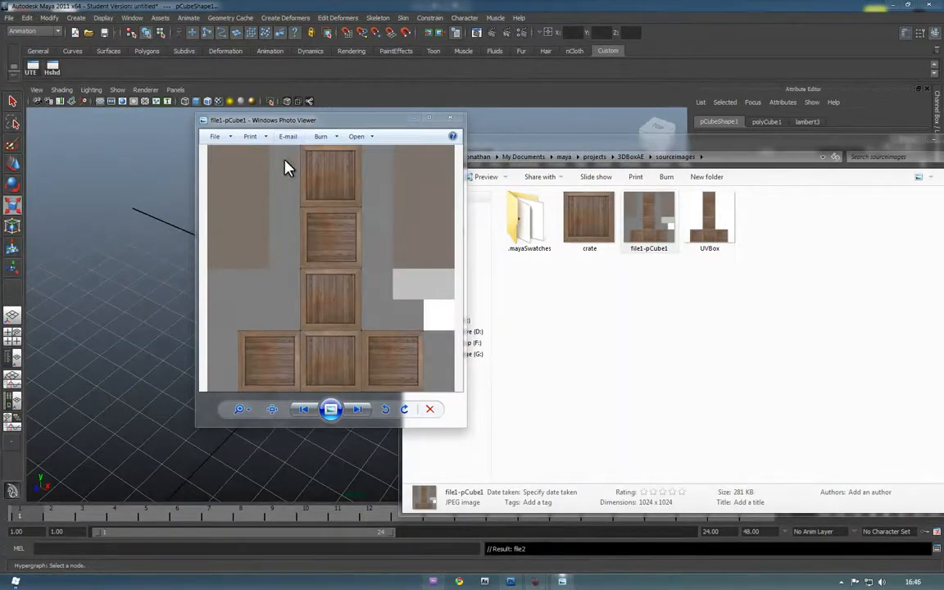
{"action": "left_click", "coordinate": [451, 119]}
{"action": "left_click", "coordinate": [163, 338]}
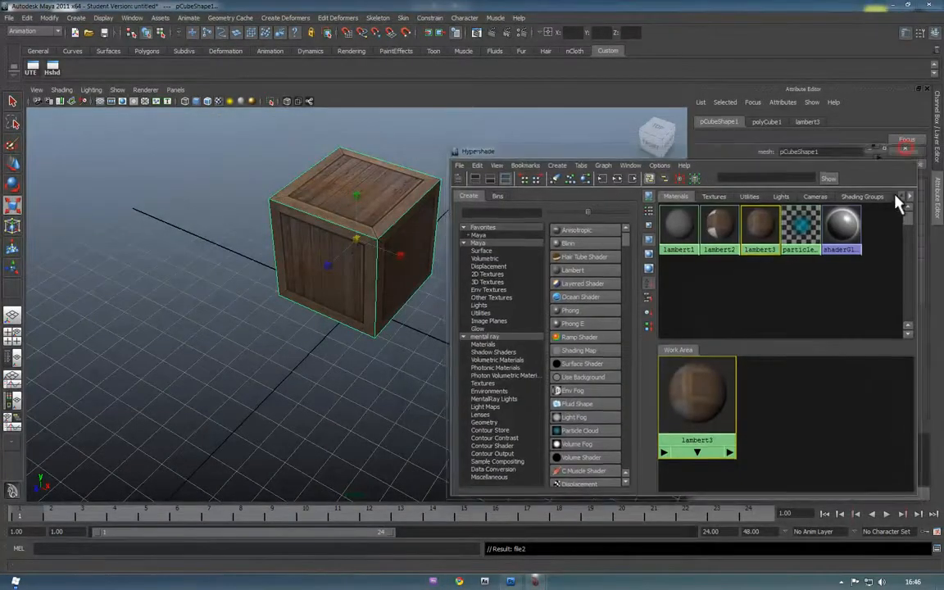
Close Hypershade and set the Export All options to OBJexport file type
{"action": "left_click", "coordinate": [908, 150]}
{"action": "left_click", "coordinate": [24, 18]}
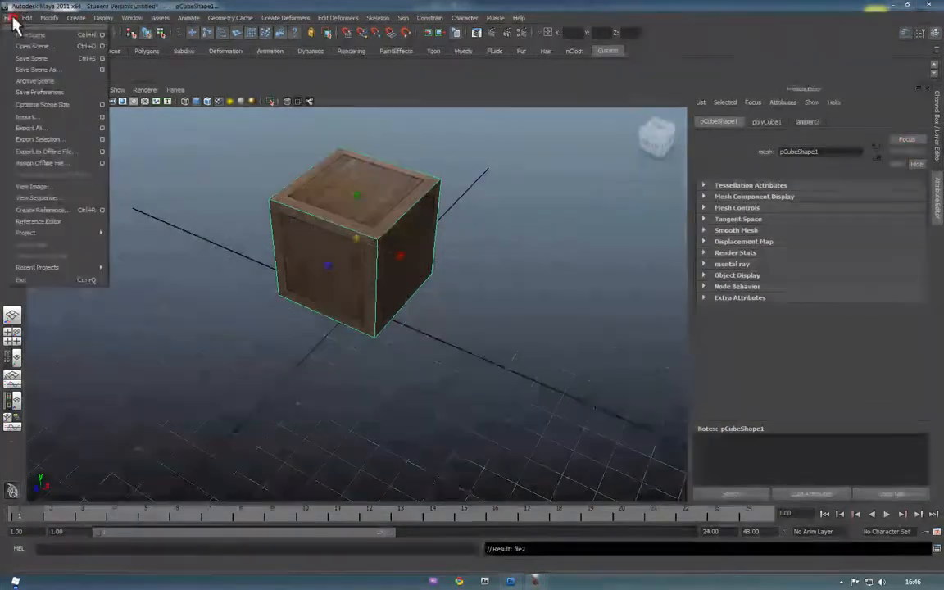
{"action": "mouse_move", "coordinate": [5, 20]}
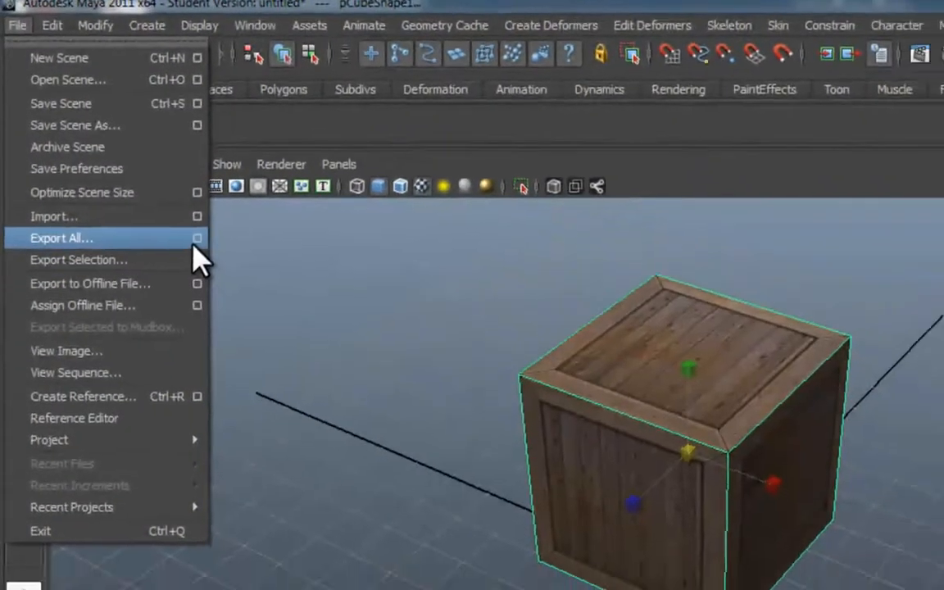
{"action": "left_click", "coordinate": [206, 251]}
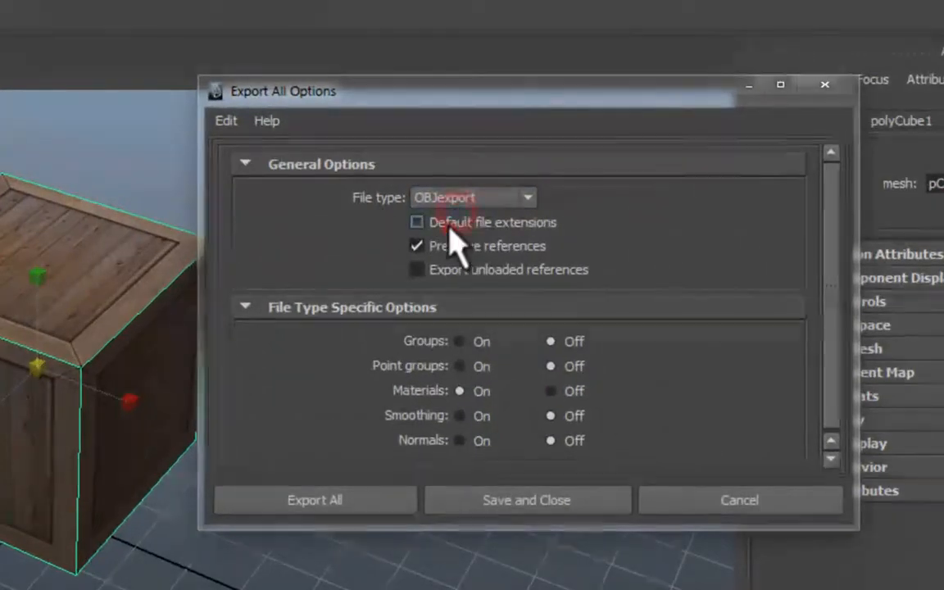
{"action": "left_click", "coordinate": [456, 203]}
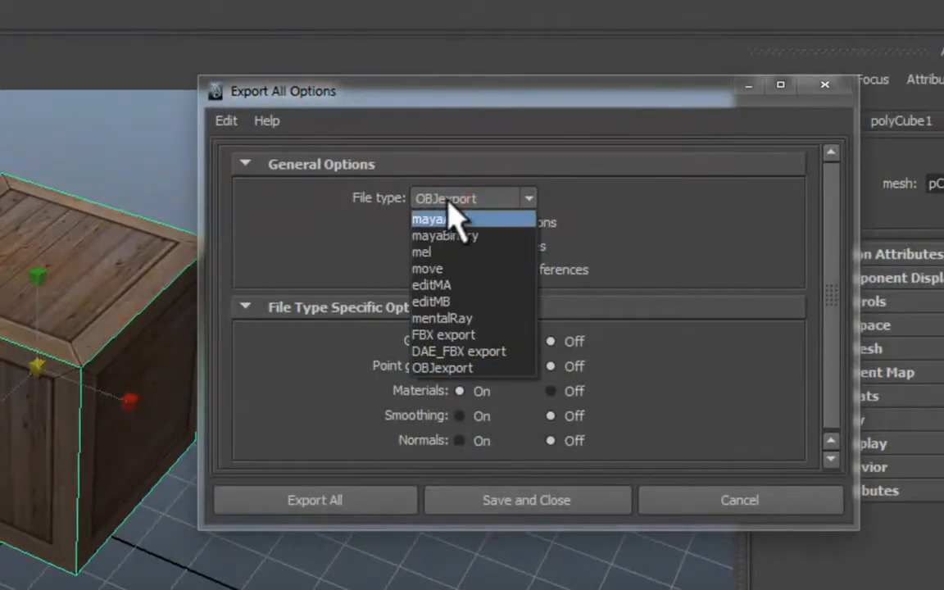
{"action": "left_click", "coordinate": [473, 368]}
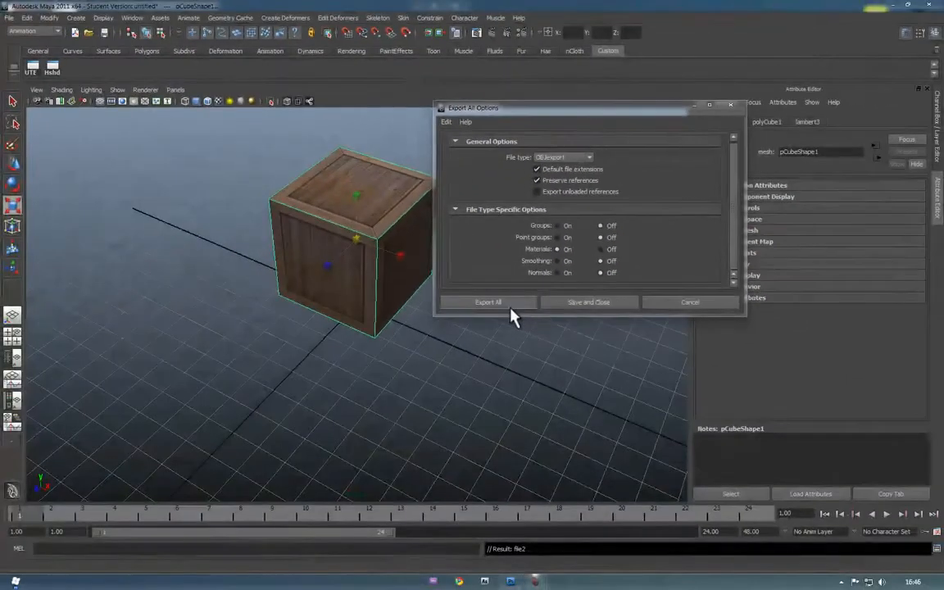
Export the scene as 3dMayaBox.obj into the Desktop 3DBox folder
{"action": "left_click", "coordinate": [488, 302]}
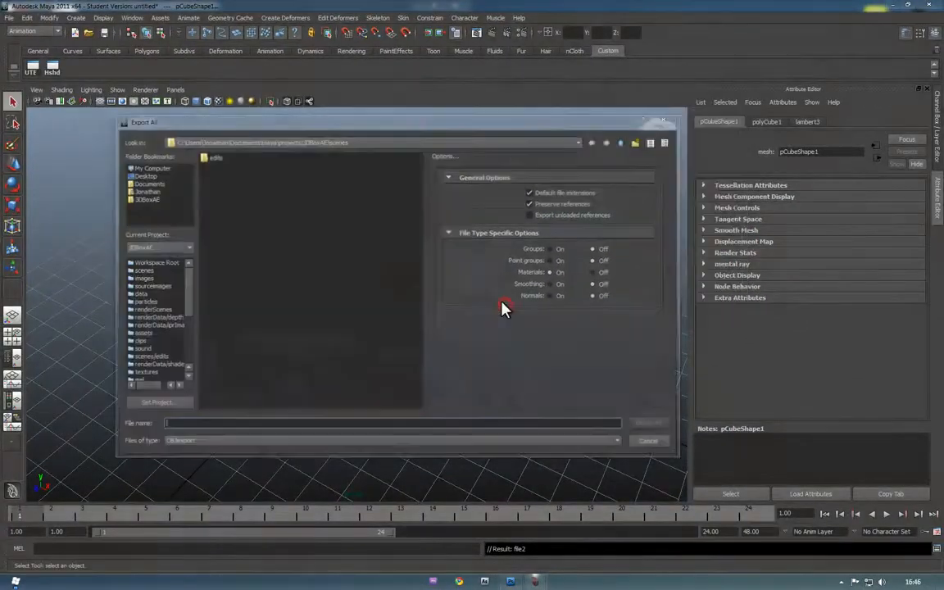
{"action": "left_click", "coordinate": [146, 175]}
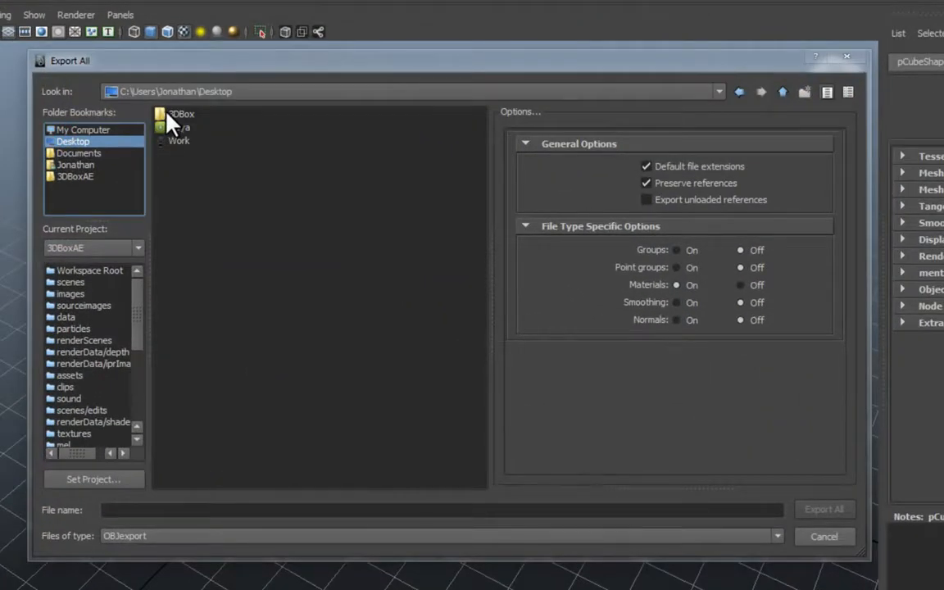
{"action": "double_click", "coordinate": [187, 116]}
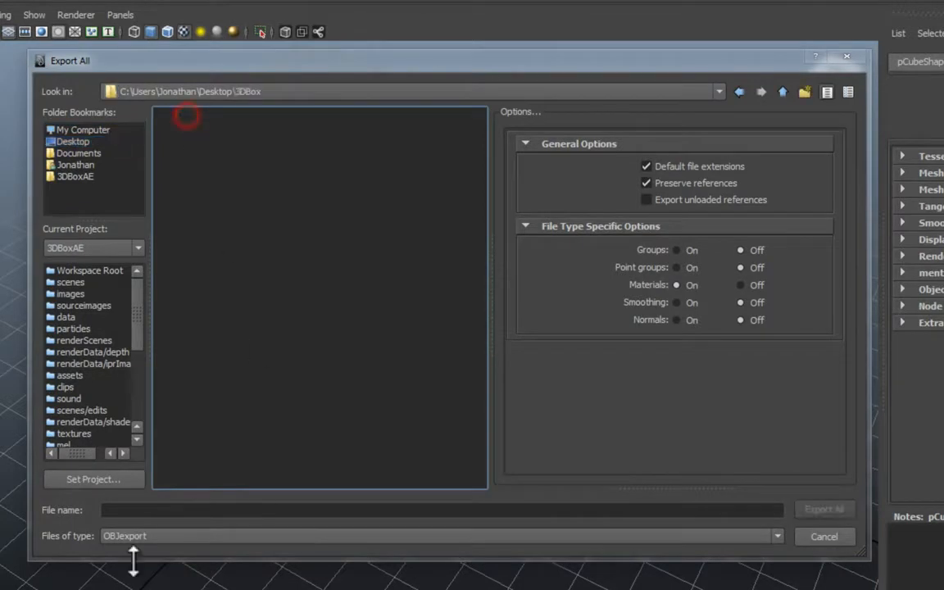
{"action": "left_click", "coordinate": [138, 509]}
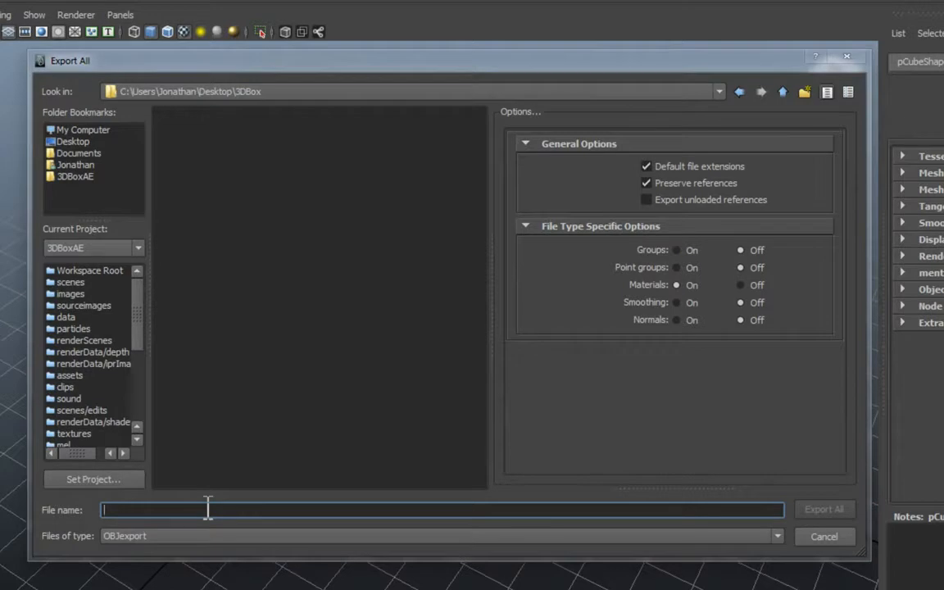
{"action": "type", "text": "3dMayaBox"}
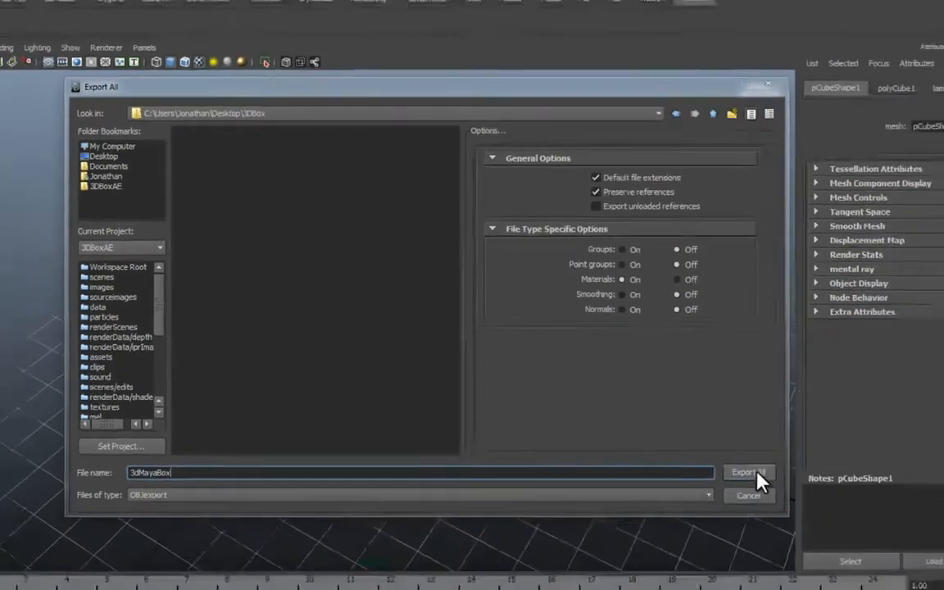
{"action": "left_click", "coordinate": [823, 509]}
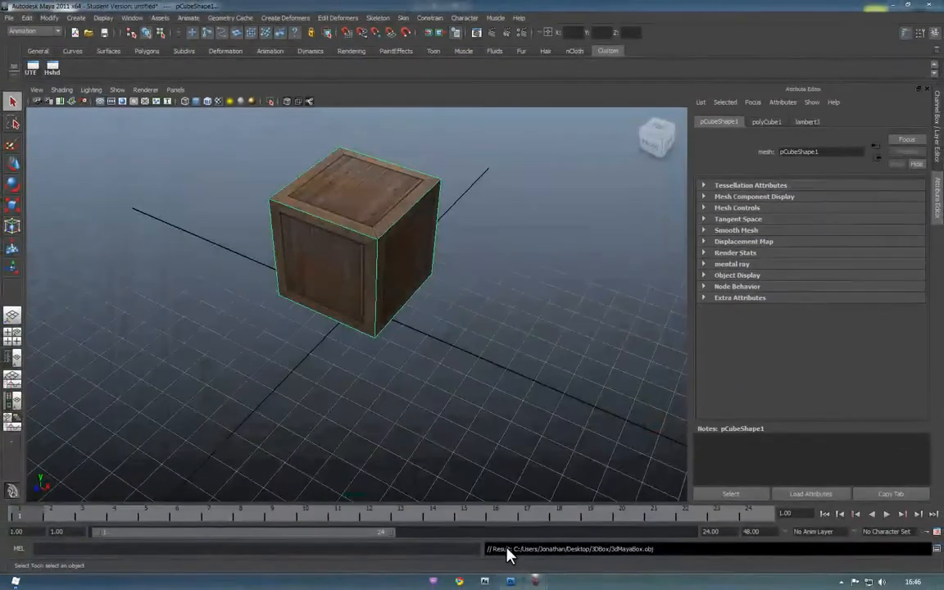
Close Maya without saving the scene
{"action": "key", "text": "ctrl+s"}
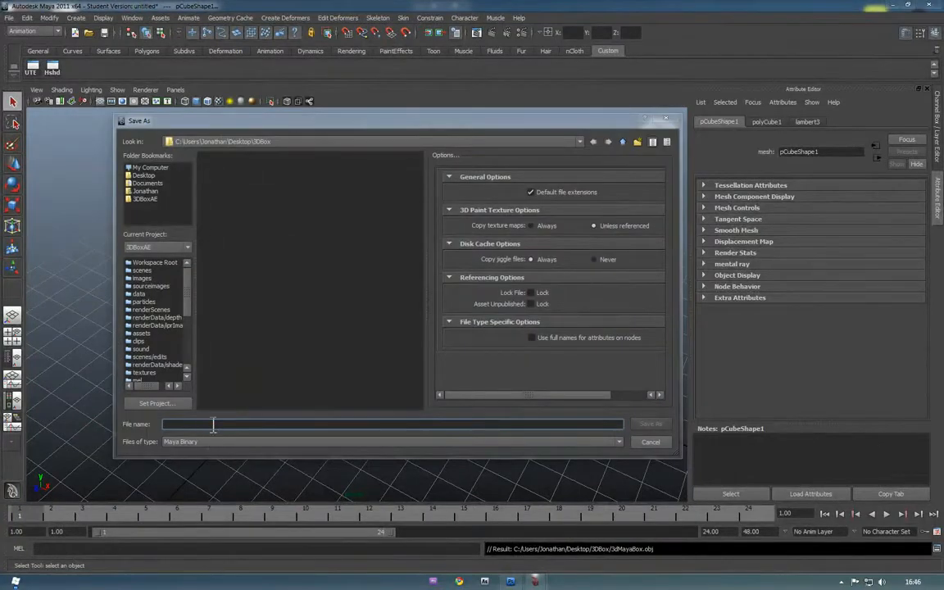
{"action": "left_click", "coordinate": [664, 442]}
{"action": "left_click", "coordinate": [928, 4]}
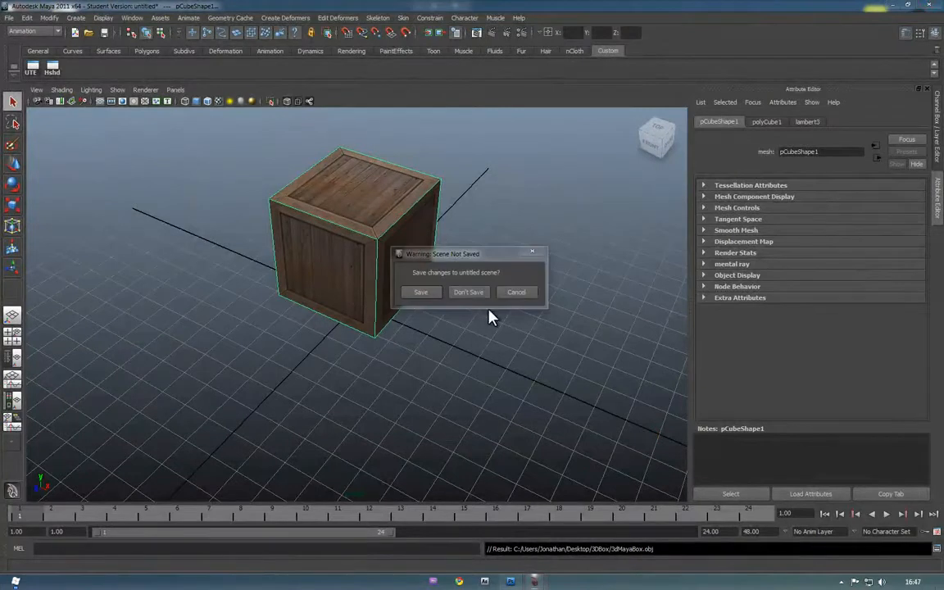
{"action": "left_click", "coordinate": [472, 297]}
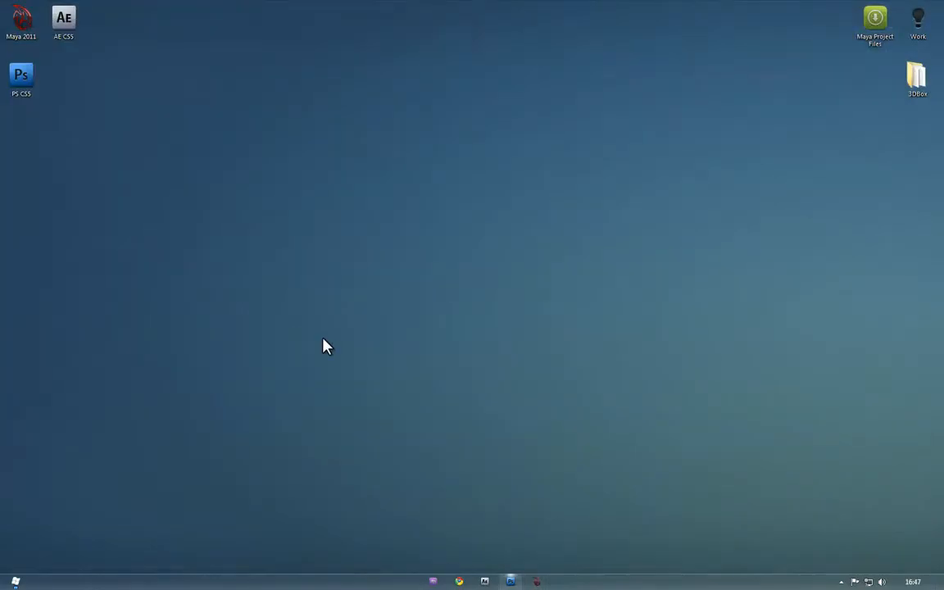
{"action": "double_click", "coordinate": [933, 78]}
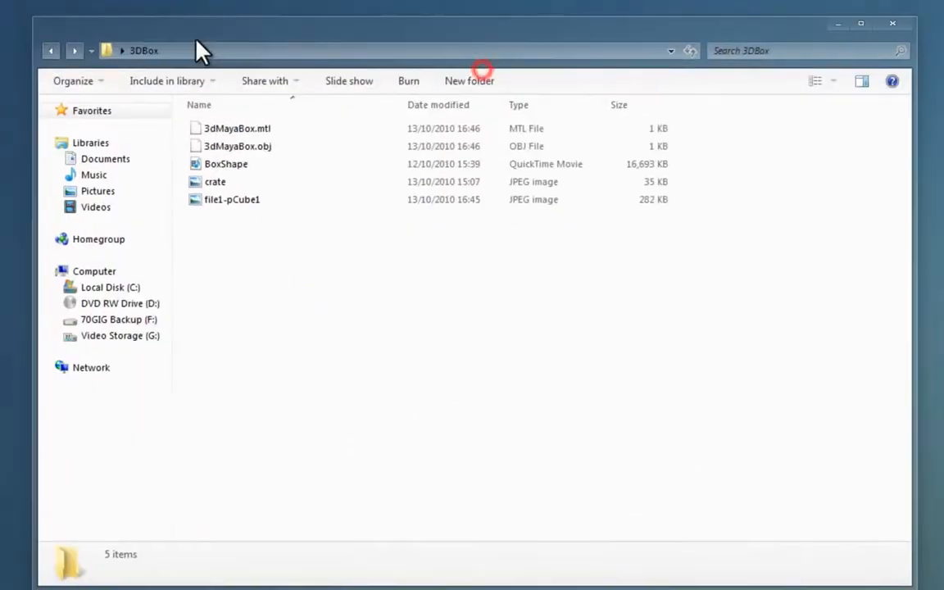
{"action": "left_click", "coordinate": [226, 146]}
{"action": "left_click", "coordinate": [233, 128]}
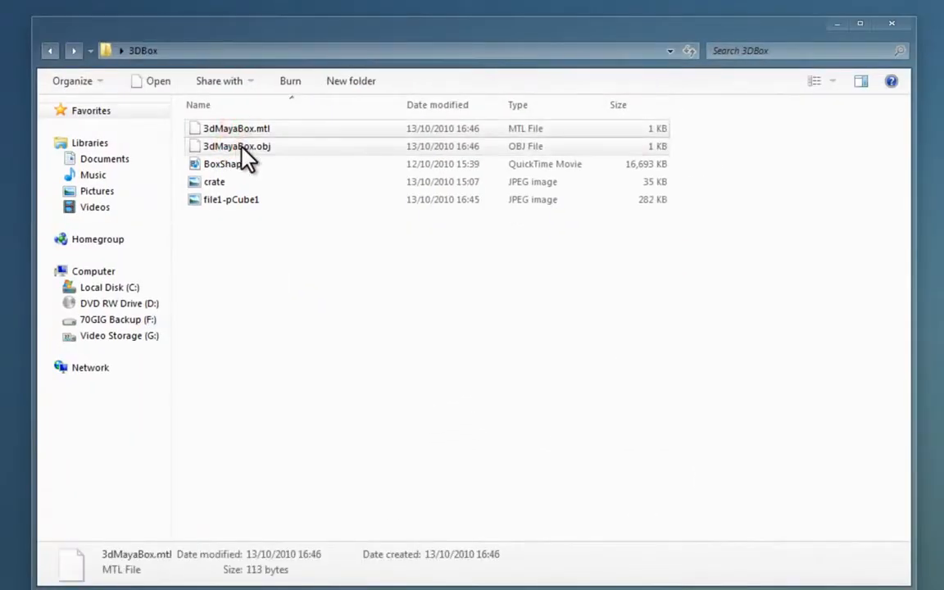
{"action": "left_click", "coordinate": [239, 147]}
{"action": "left_click", "coordinate": [319, 194]}
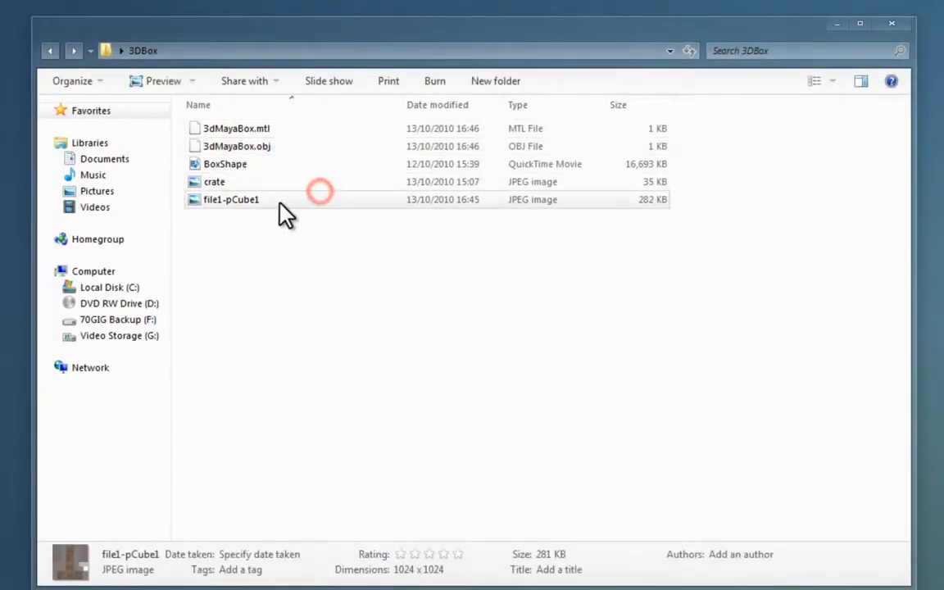
{"action": "double_click", "coordinate": [279, 203]}
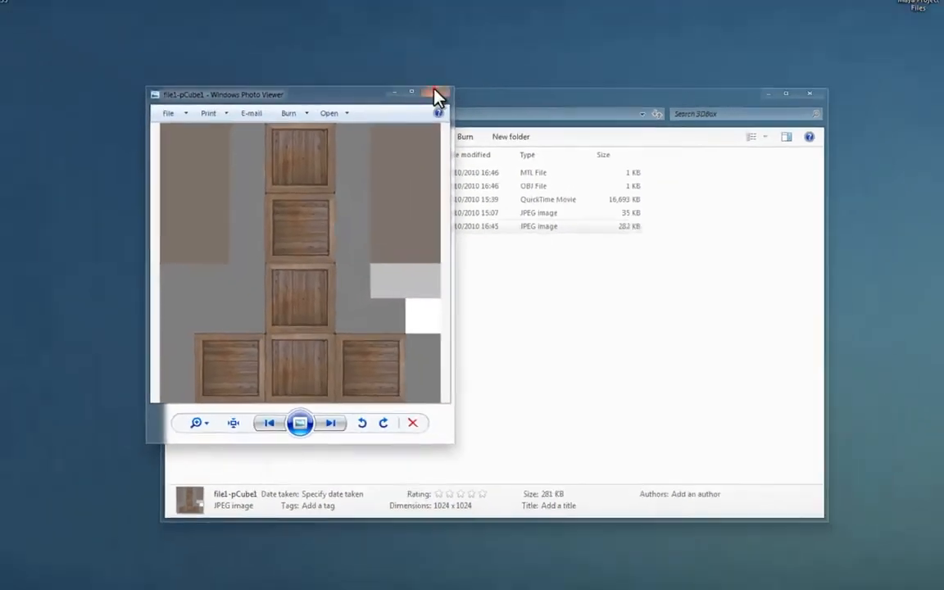
{"action": "left_click", "coordinate": [435, 95]}
{"action": "left_click", "coordinate": [778, 121]}
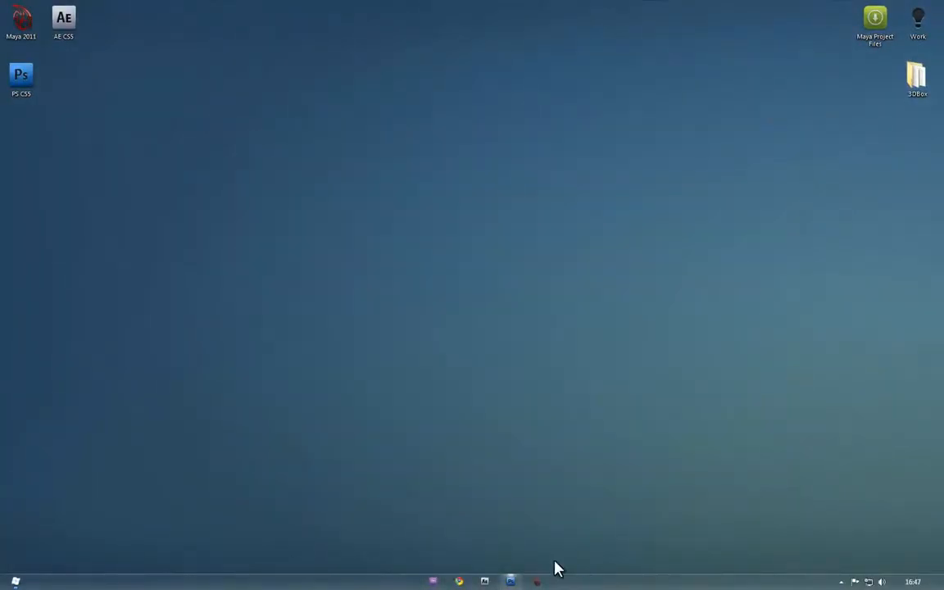
Create a new document with the Film & Video preset at HDTV 1080p/29.97 (1920×1080)
{"action": "left_click", "coordinate": [512, 582]}
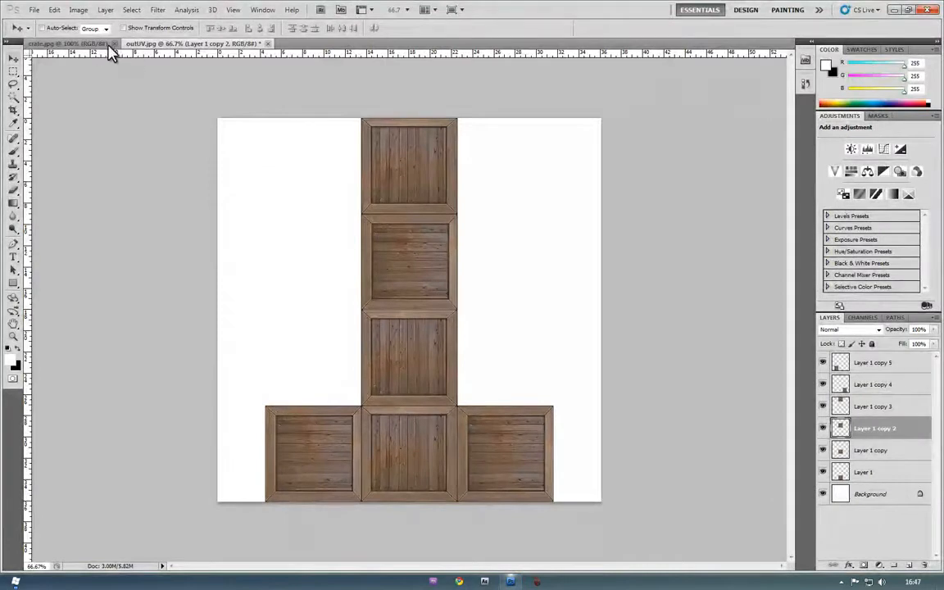
{"action": "left_click", "coordinate": [34, 9]}
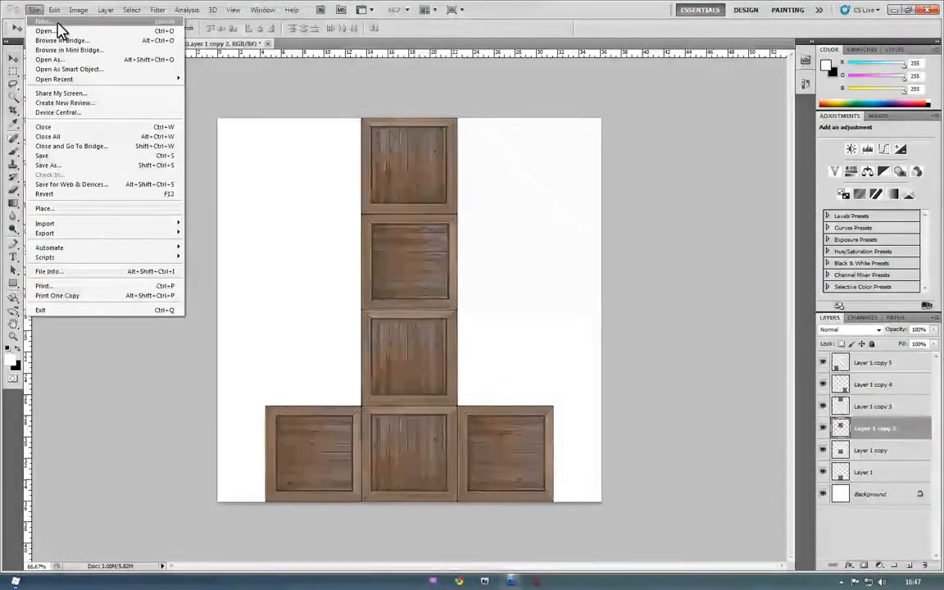
{"action": "left_click", "coordinate": [56, 24]}
{"action": "left_click", "coordinate": [497, 164]}
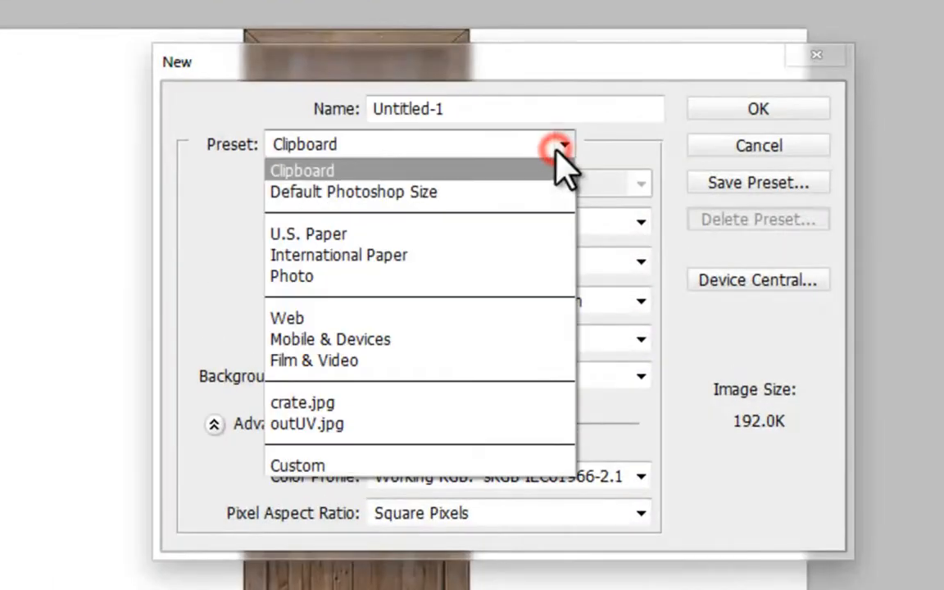
{"action": "left_click", "coordinate": [416, 361]}
{"action": "left_click", "coordinate": [460, 184]}
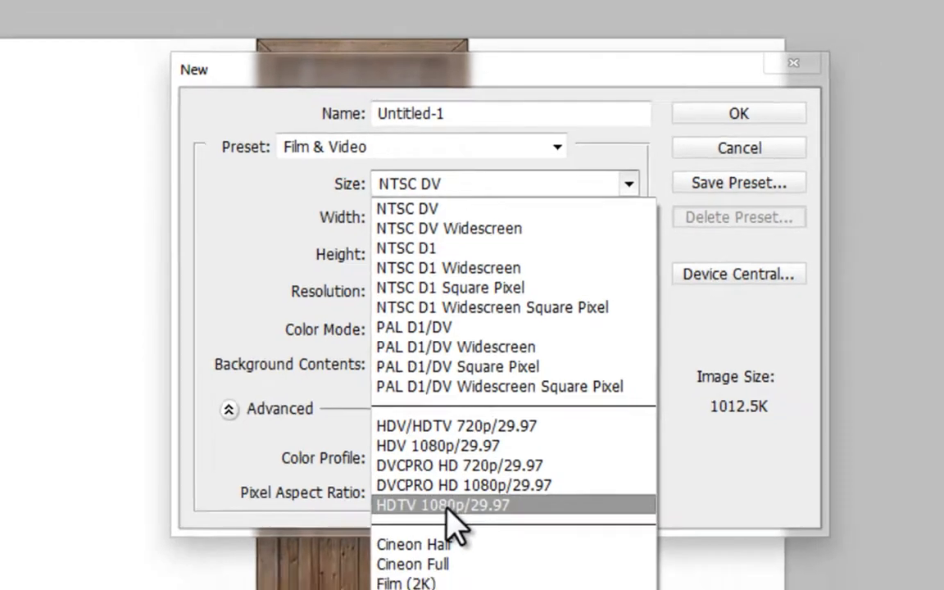
{"action": "left_click", "coordinate": [447, 508]}
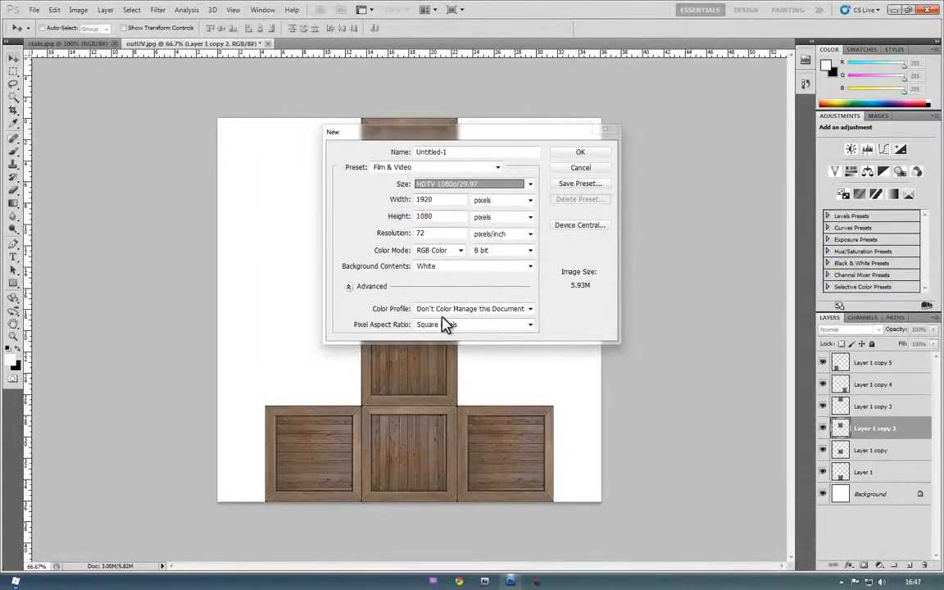
{"action": "left_click", "coordinate": [581, 153]}
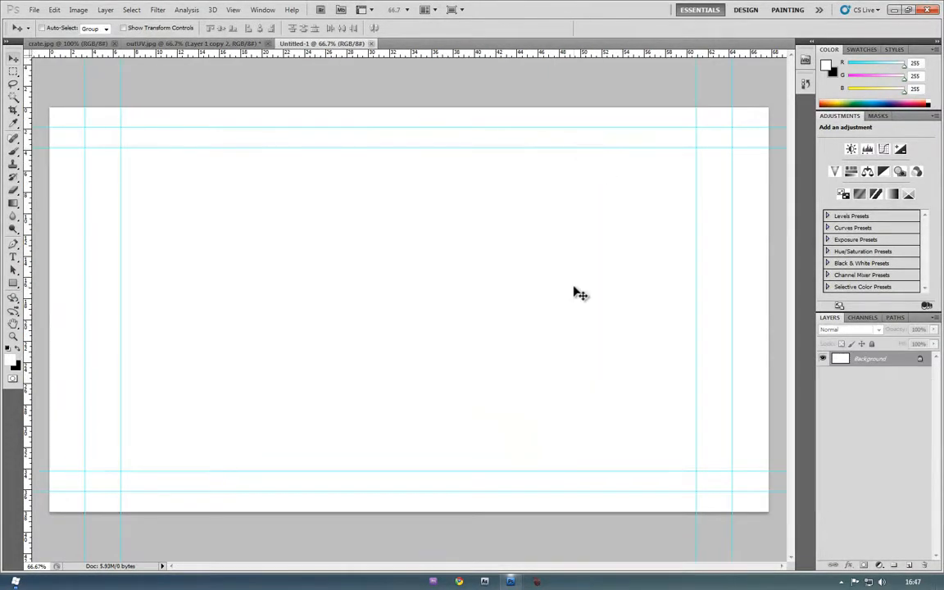
Import 3dMayaBox.obj from the Desktop 3DBox folder as a new 3D layer
{"action": "left_click", "coordinate": [227, 108]}
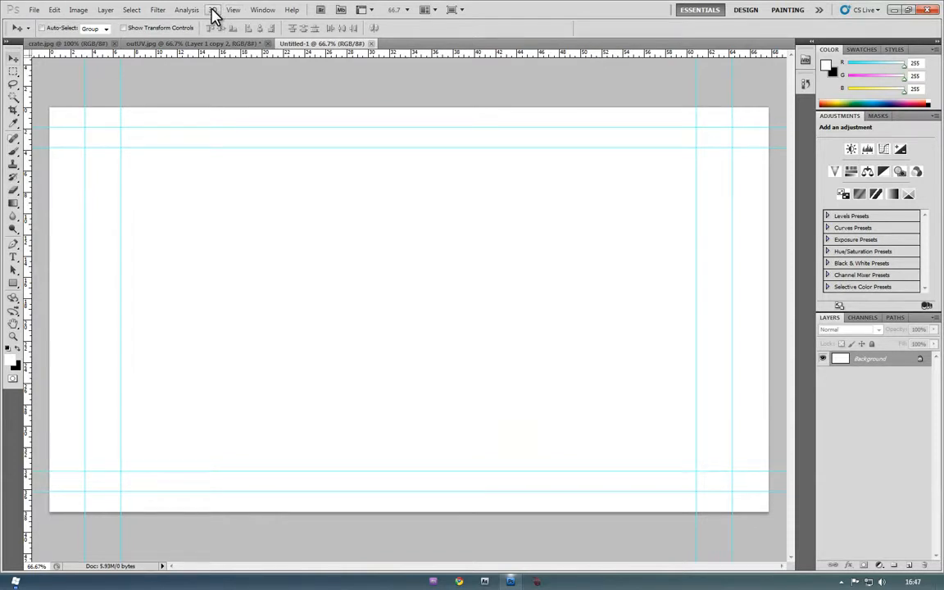
{"action": "left_click", "coordinate": [212, 12]}
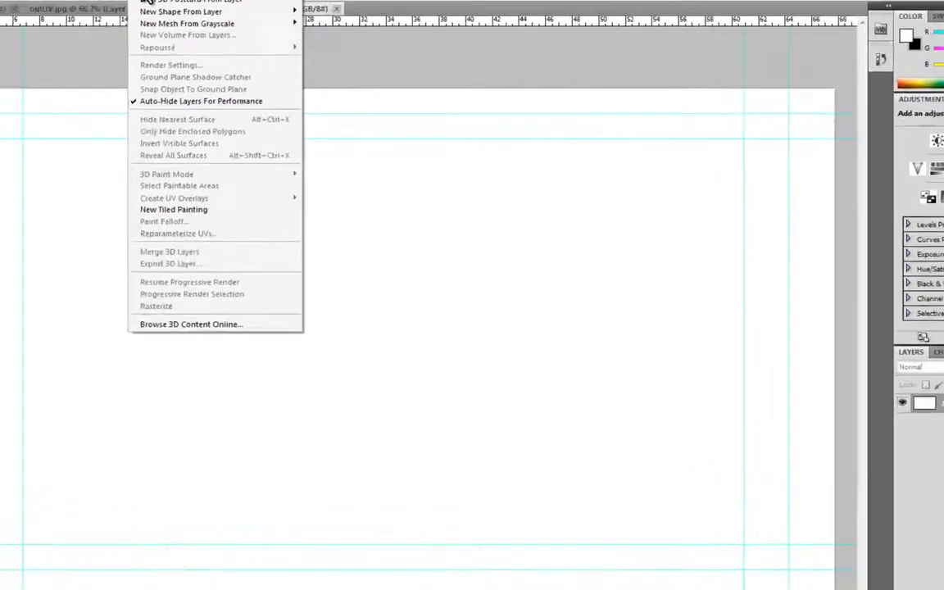
{"action": "left_click", "coordinate": [220, 22]}
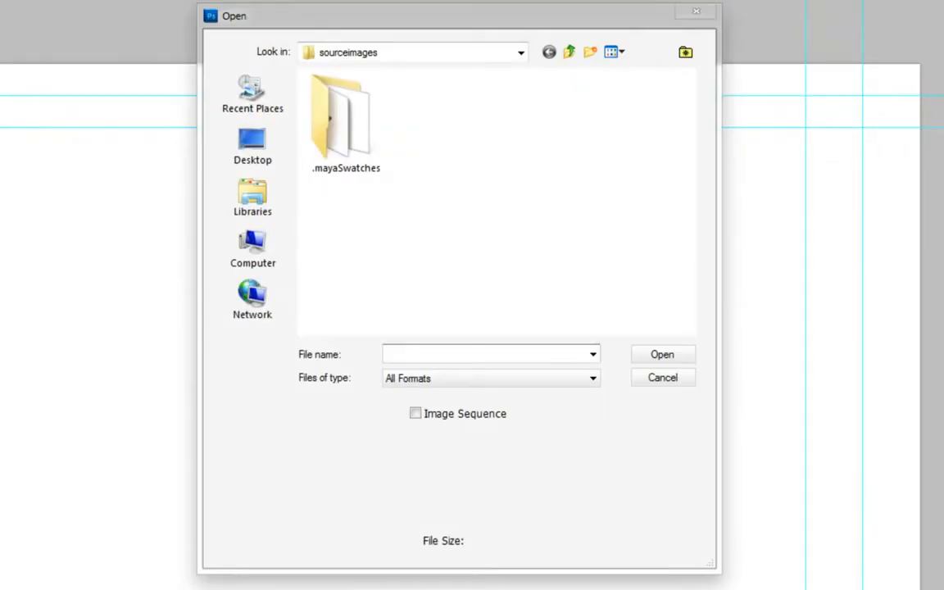
{"action": "left_click", "coordinate": [251, 154]}
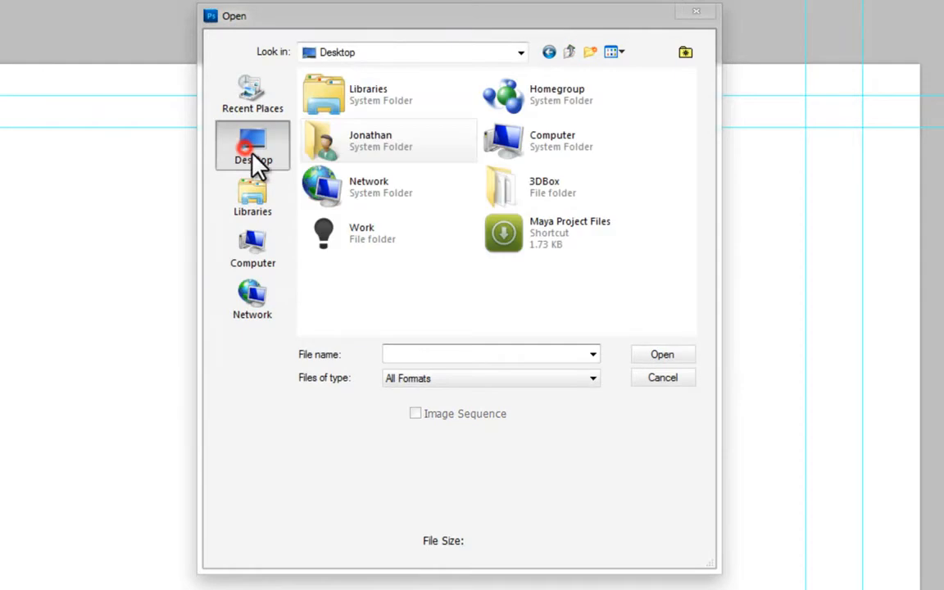
{"action": "double_click", "coordinate": [542, 196]}
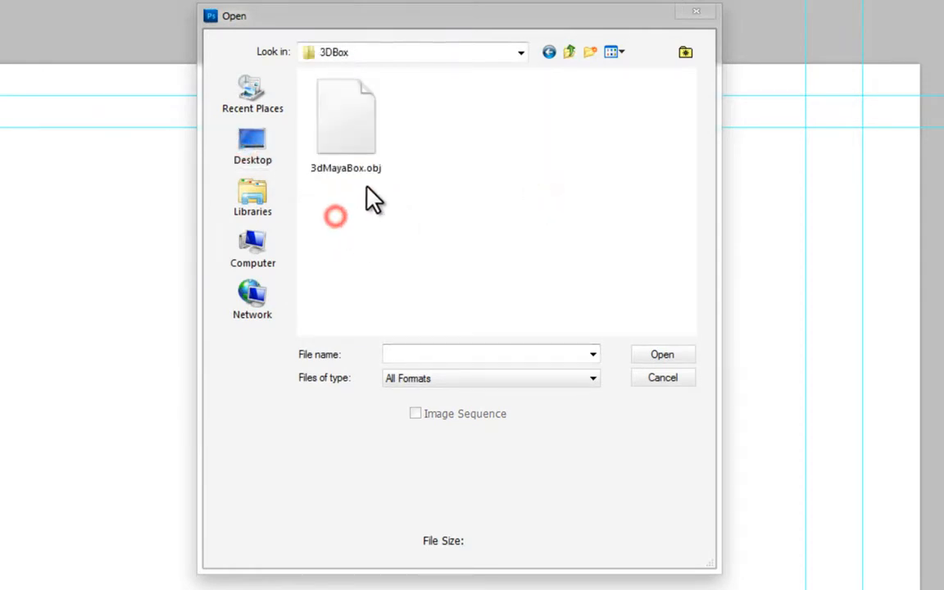
{"action": "left_click", "coordinate": [344, 155]}
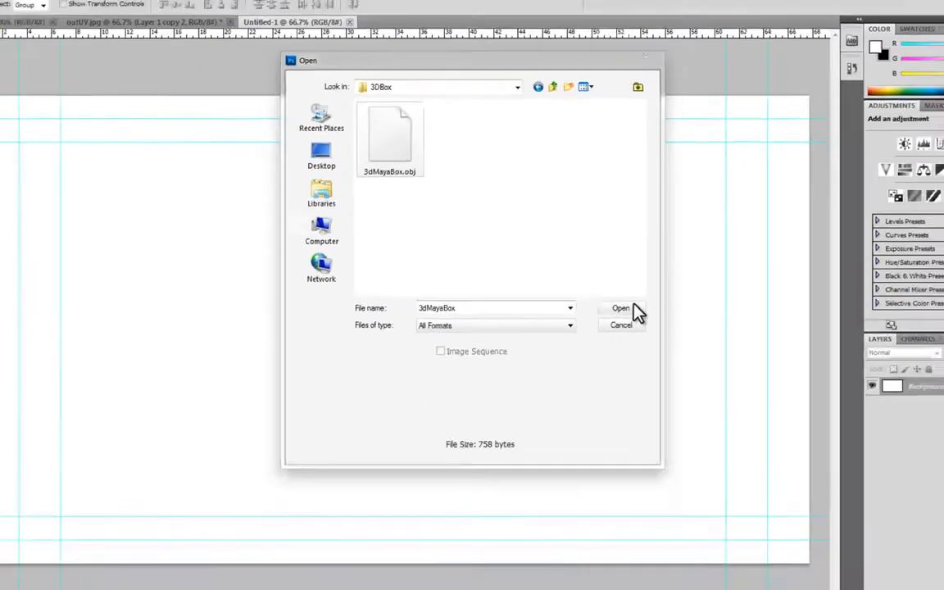
{"action": "left_click", "coordinate": [667, 356]}
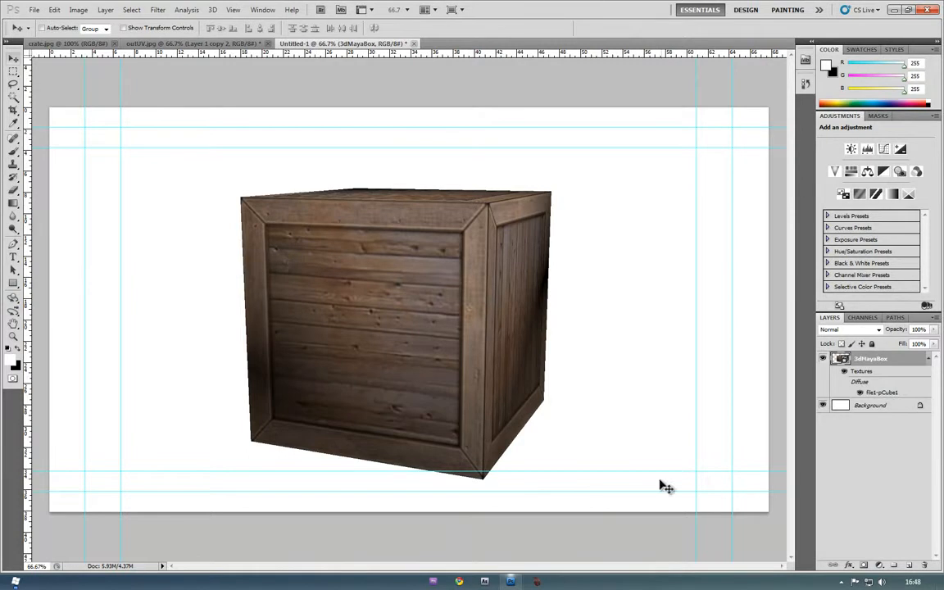
{"action": "left_click", "coordinate": [14, 313]}
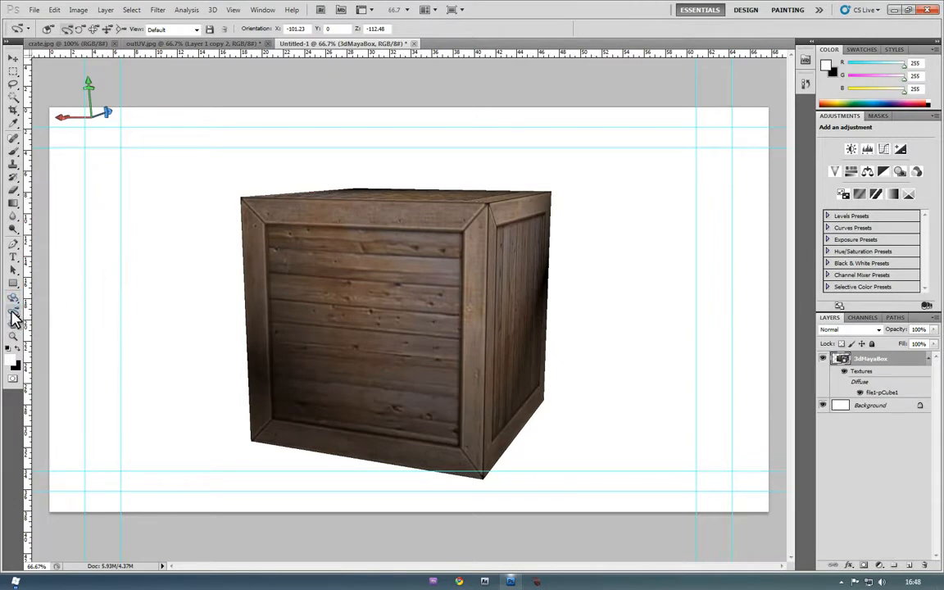
{"action": "left_click_drag", "start_coordinate": [248, 276], "coordinate": [806, 571]}
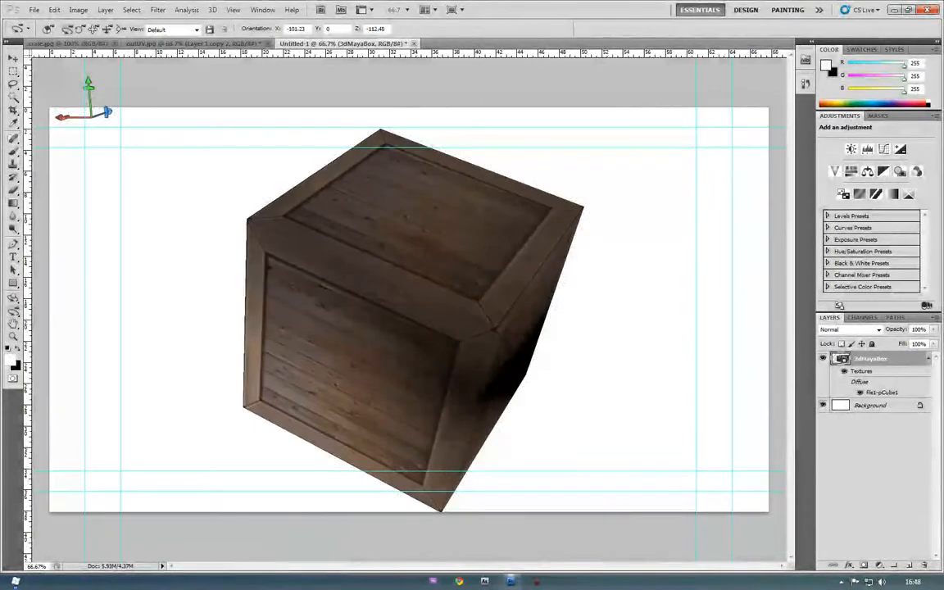
{"action": "key", "text": "ctrl+z"}
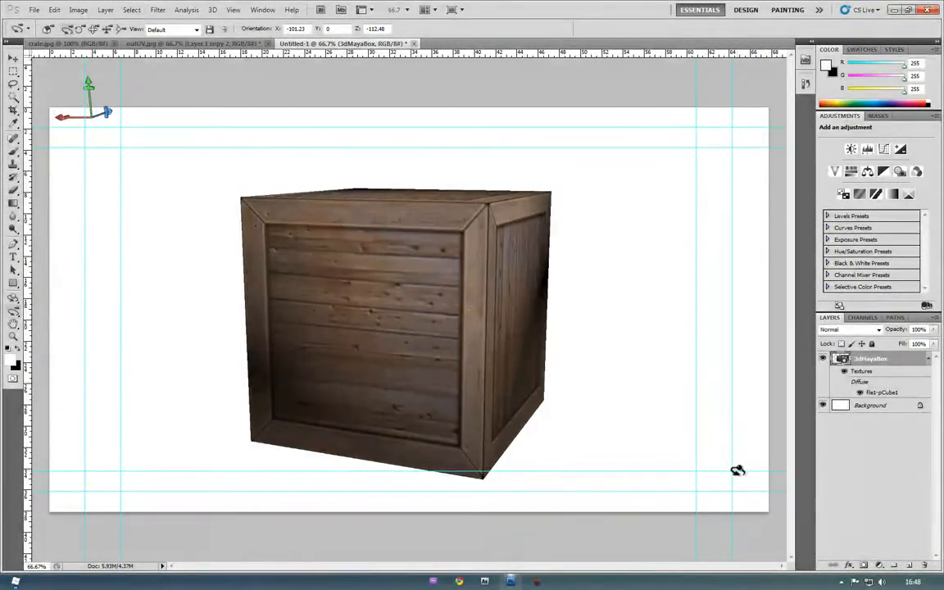
{"action": "left_click", "coordinate": [35, 10]}
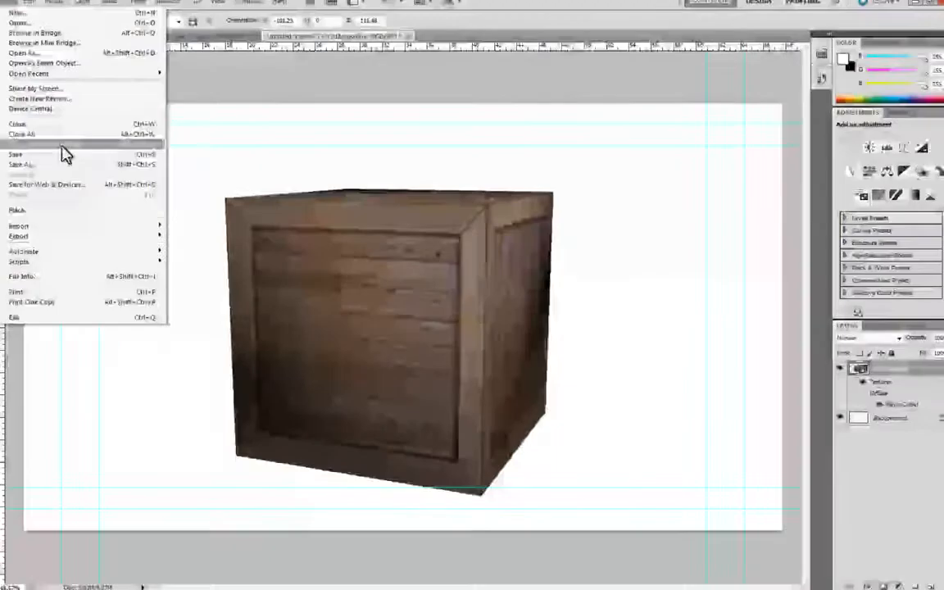
Save the document as 3DBoxPSD.psd, then quit Photoshop discarding outUV.jpg changes
{"action": "left_click", "coordinate": [48, 164]}
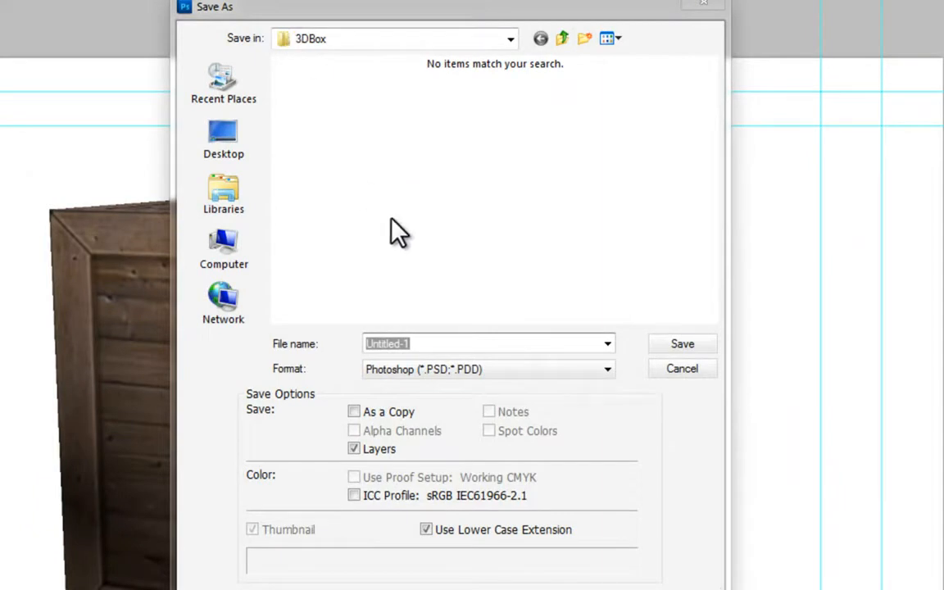
{"action": "type", "text": "3d"}
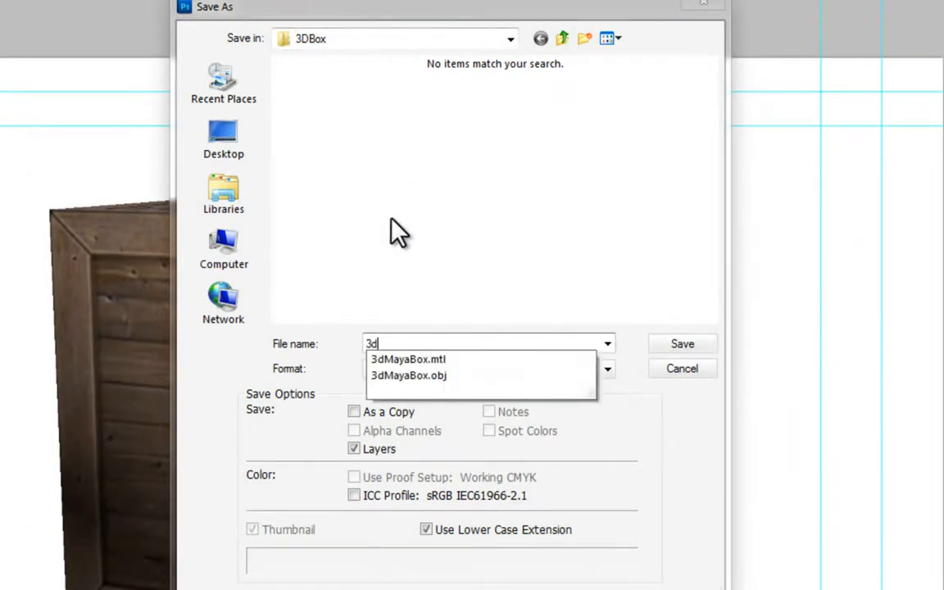
{"action": "key", "text": "BackSpace"}
{"action": "type", "text": "DBoxPS"}
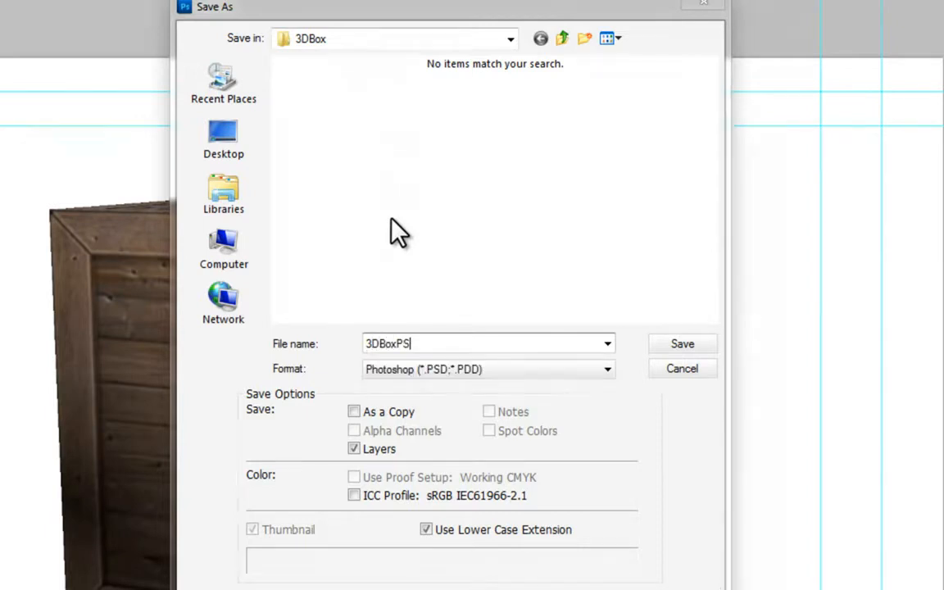
{"action": "type", "text": "D"}
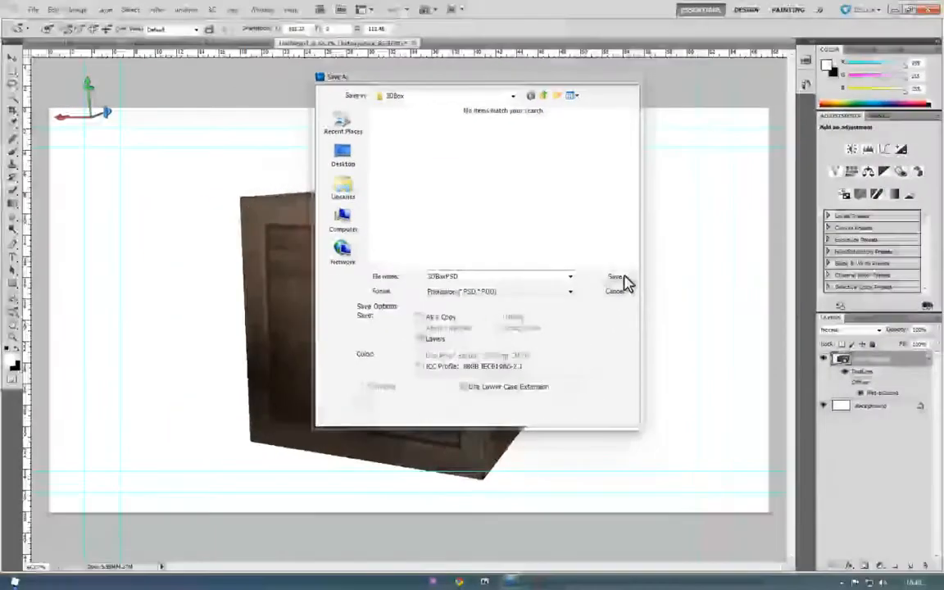
{"action": "left_click", "coordinate": [683, 344]}
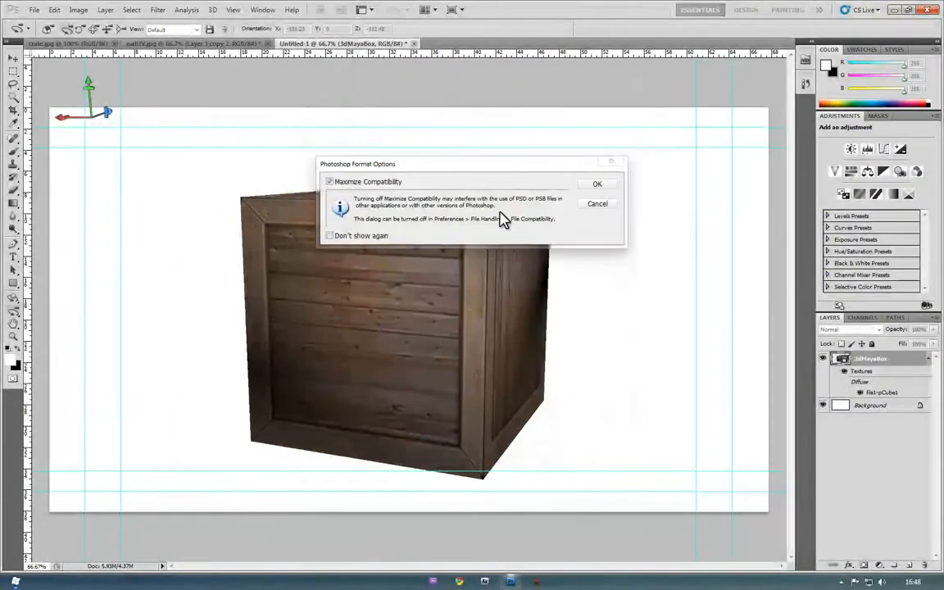
{"action": "left_click", "coordinate": [597, 185]}
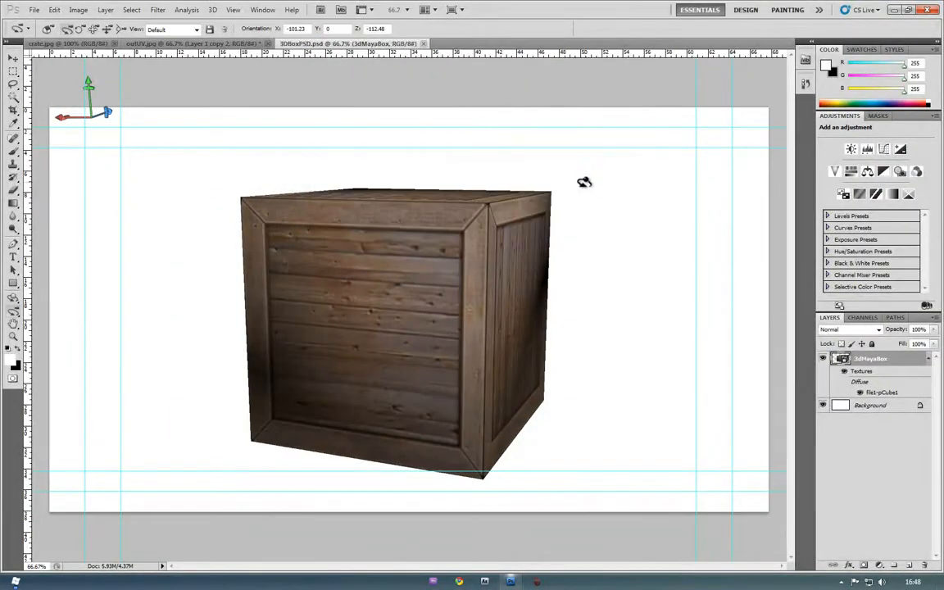
{"action": "left_click", "coordinate": [927, 14]}
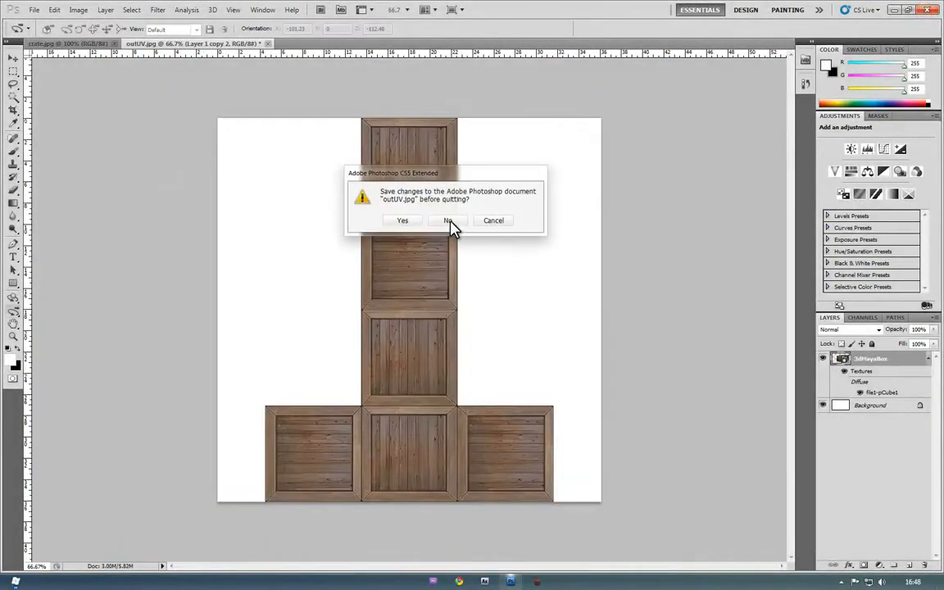
{"action": "left_click", "coordinate": [449, 221]}
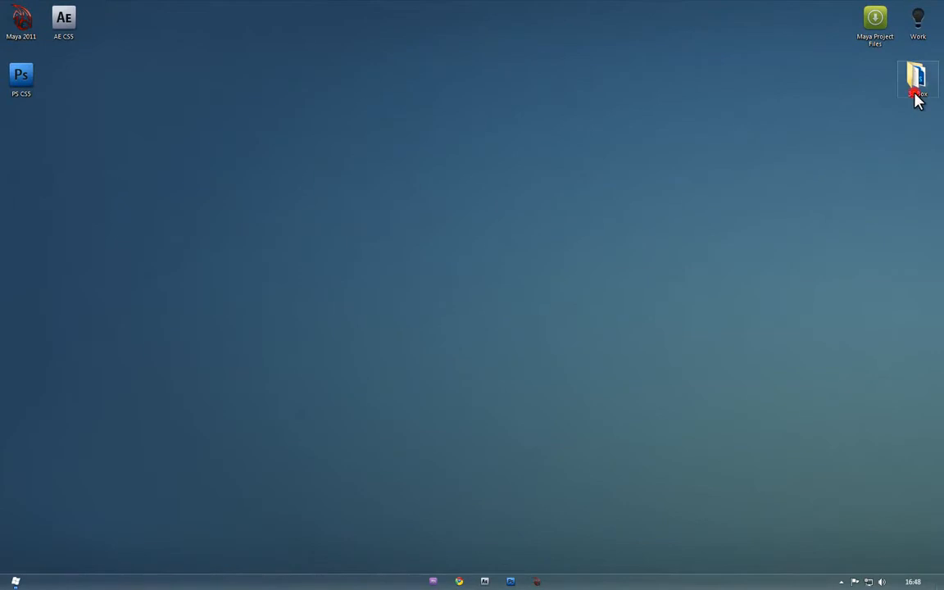
Open the 3DBox folder, select 3DBoxPSD, and launch After Effects CS5
{"action": "double_click", "coordinate": [915, 95]}
{"action": "left_click", "coordinate": [344, 189]}
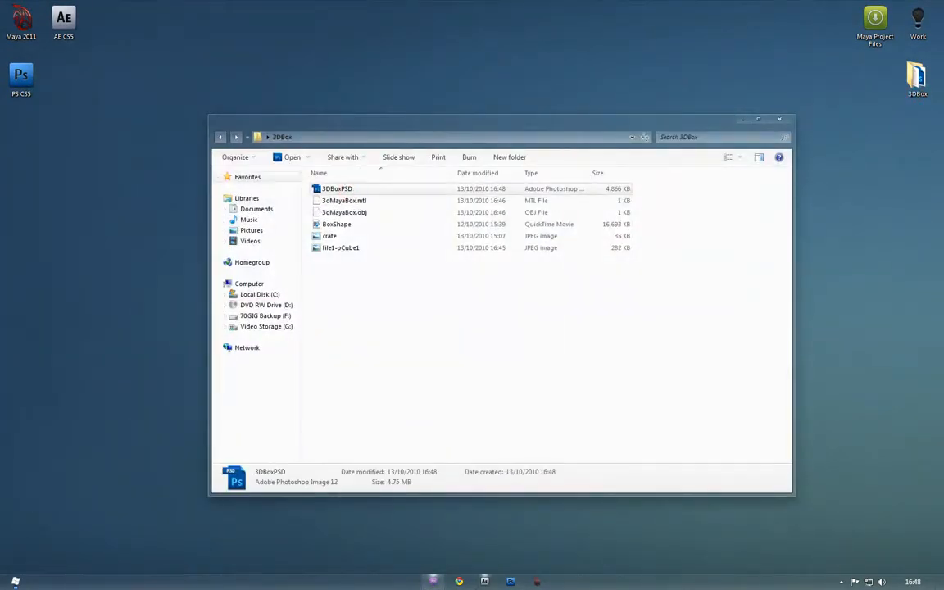
{"action": "left_click", "coordinate": [484, 581]}
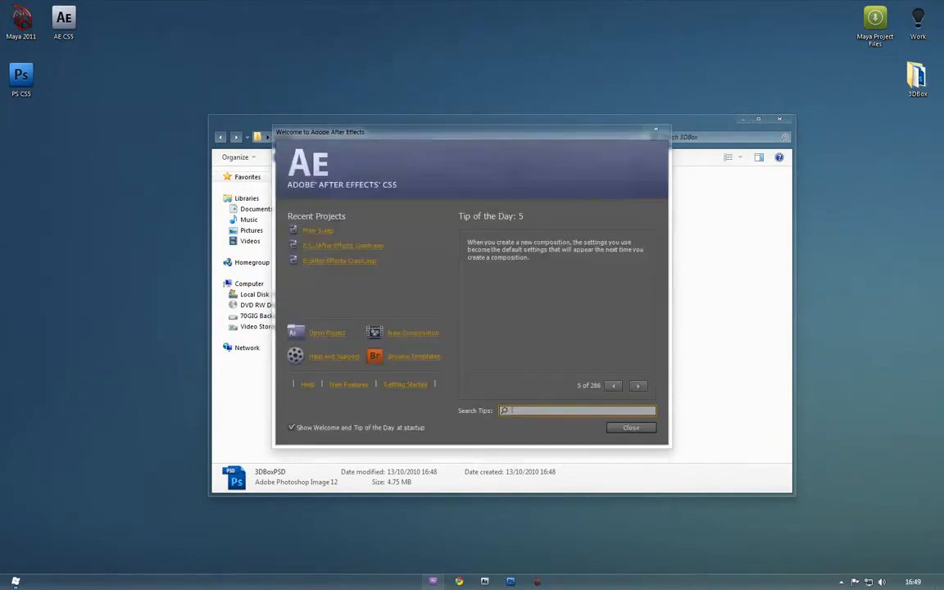
Dismiss the welcome screen and import 3DBoxPSD.psd into the project as a Composition
{"action": "left_click", "coordinate": [658, 132]}
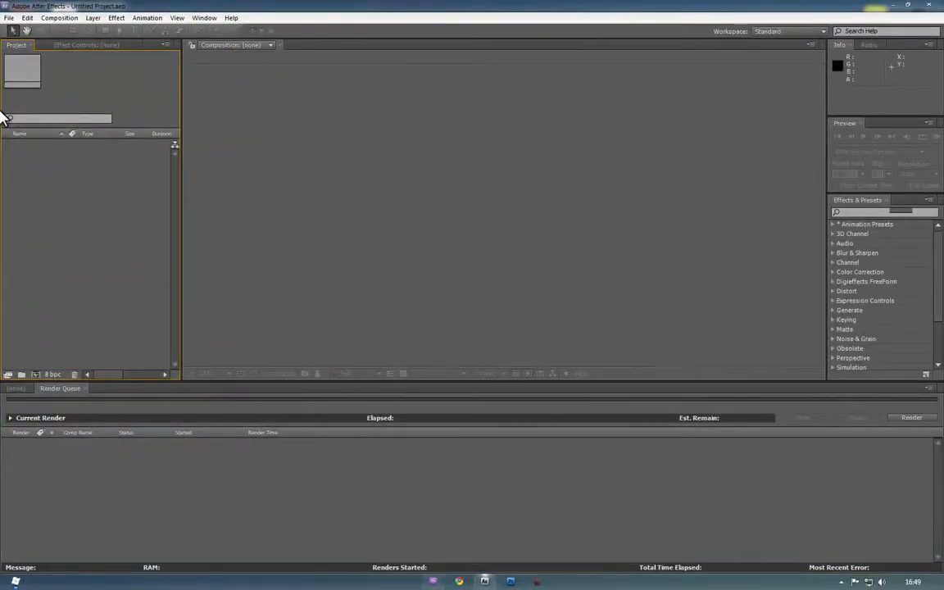
{"action": "right_click", "coordinate": [93, 201]}
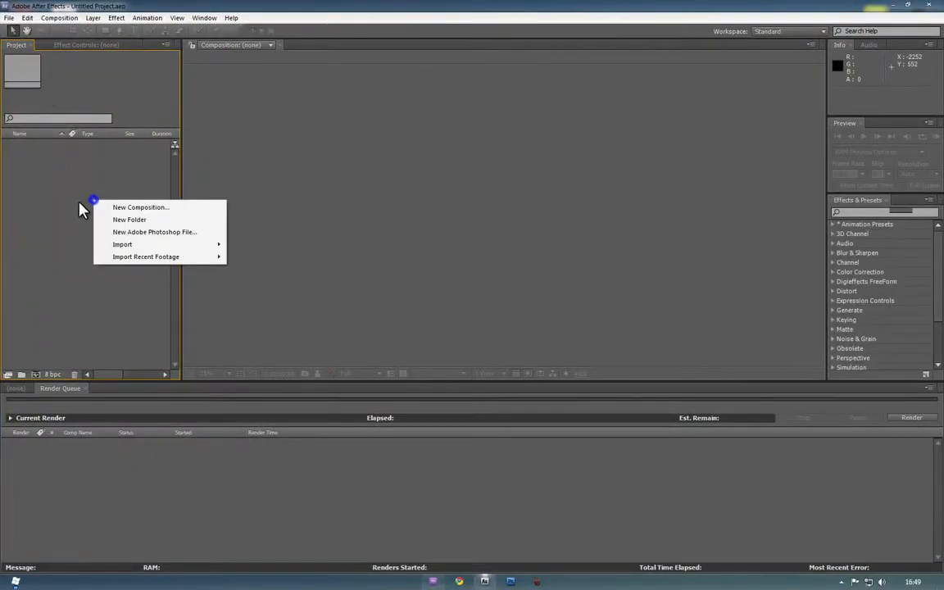
{"action": "mouse_move", "coordinate": [131, 245]}
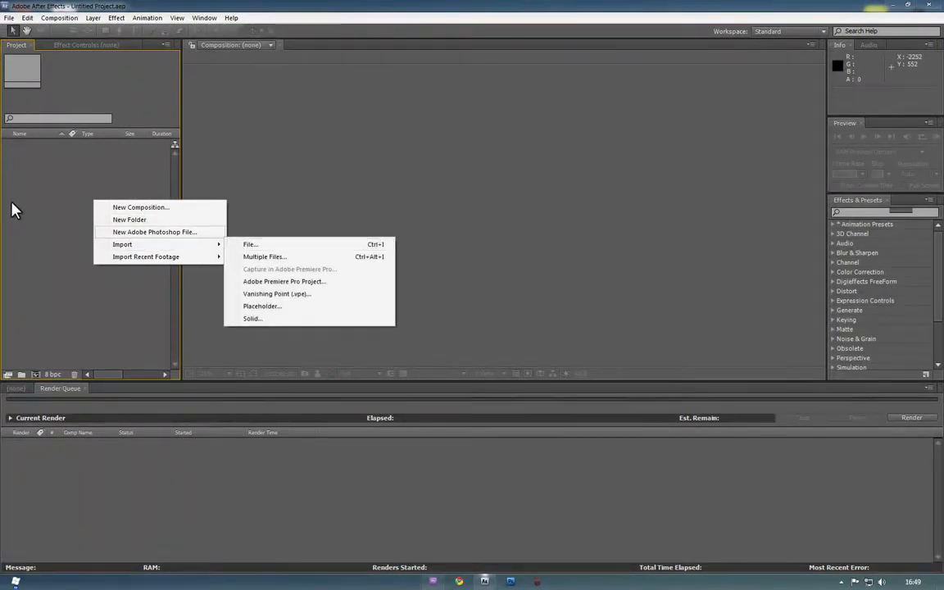
{"action": "mouse_move", "coordinate": [204, 244]}
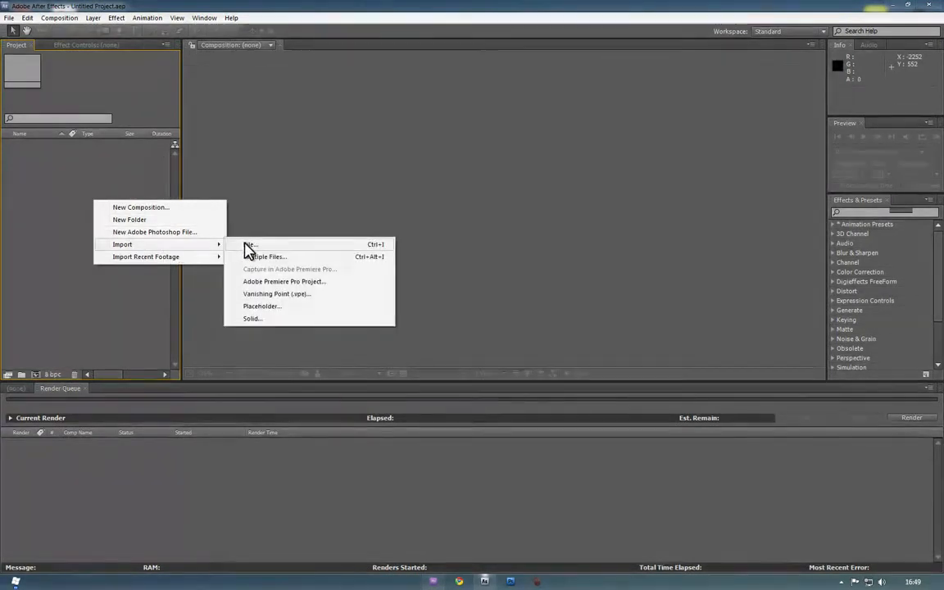
{"action": "left_click", "coordinate": [244, 245]}
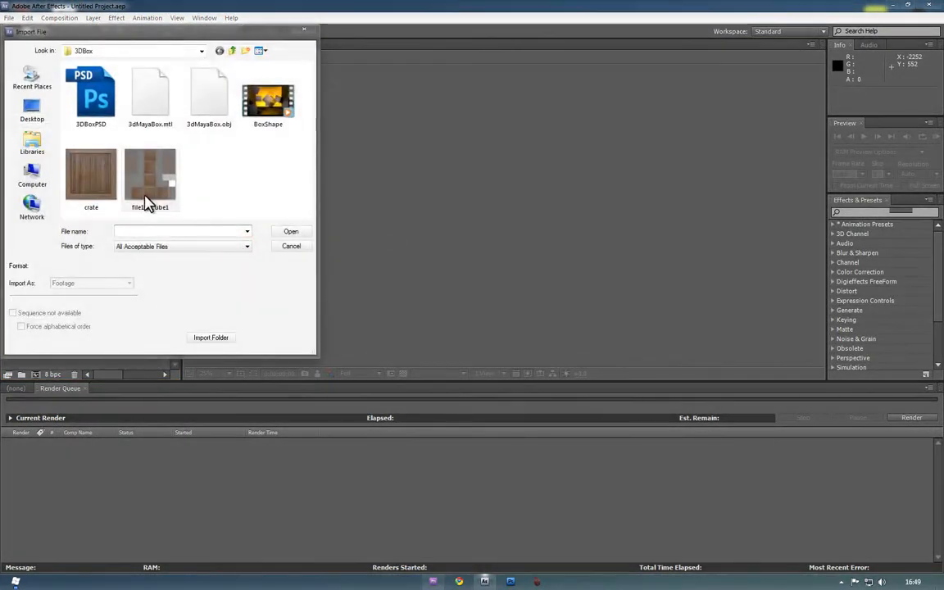
{"action": "left_click", "coordinate": [92, 117]}
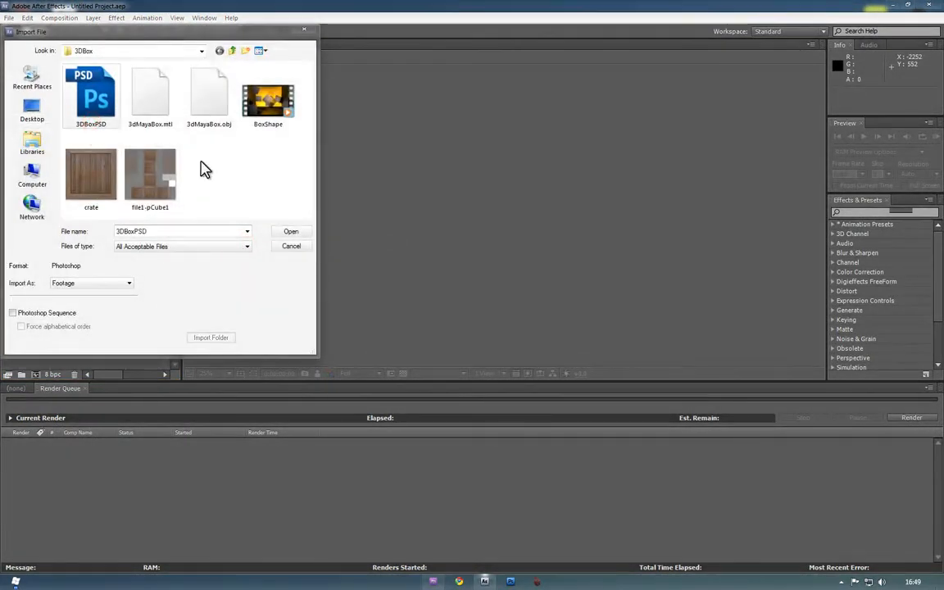
{"action": "left_click", "coordinate": [289, 233]}
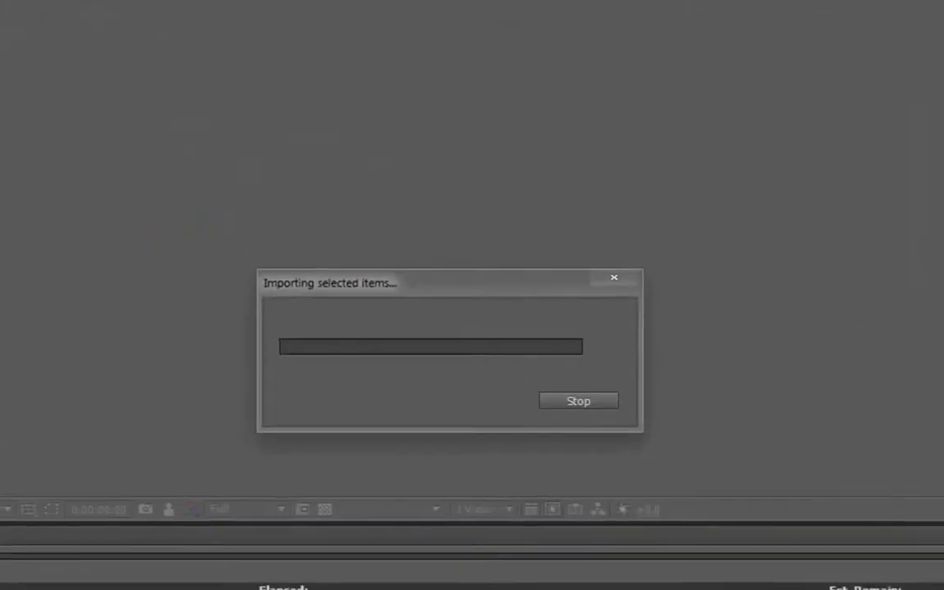
{"action": "left_click", "coordinate": [446, 99]}
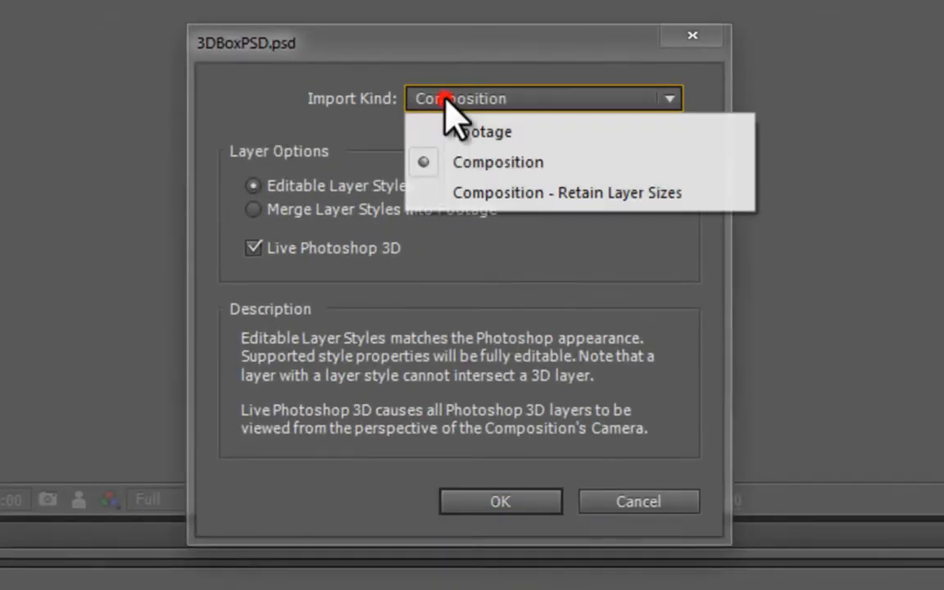
{"action": "left_click", "coordinate": [515, 164]}
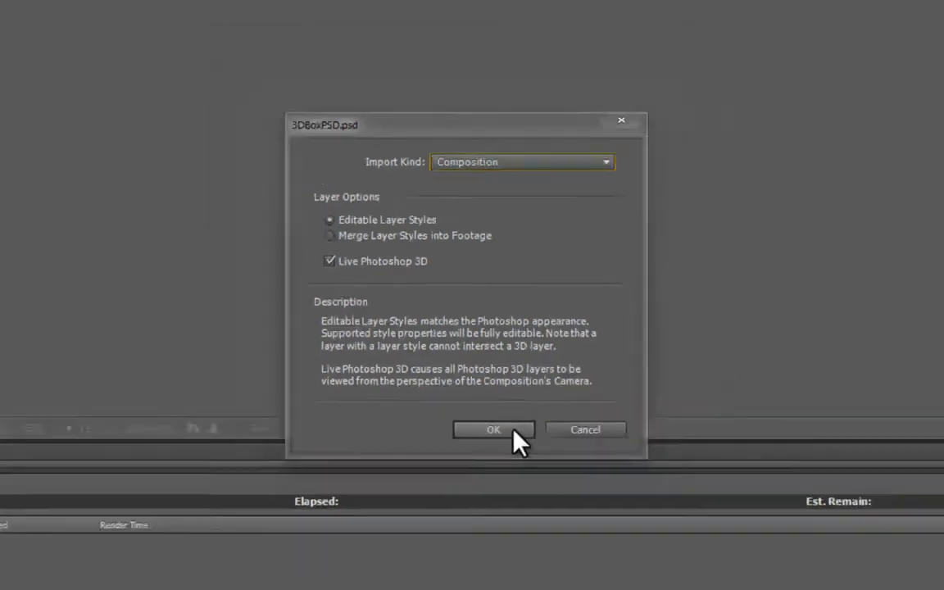
{"action": "left_click", "coordinate": [527, 497]}
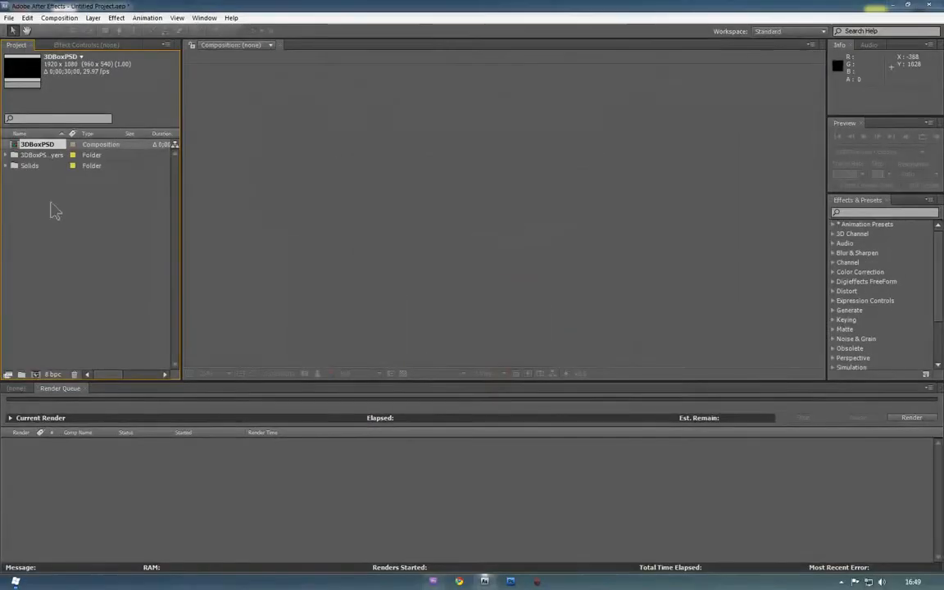
Open the 3DBoxPSD composition at 50% zoom and delete its Background layer
{"action": "double_click", "coordinate": [27, 150]}
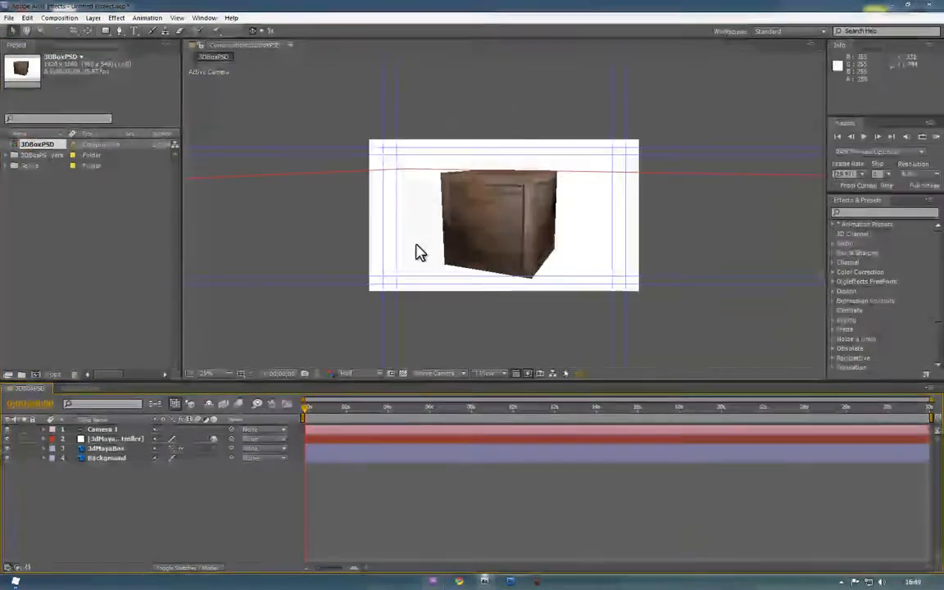
{"action": "key", "text": "period"}
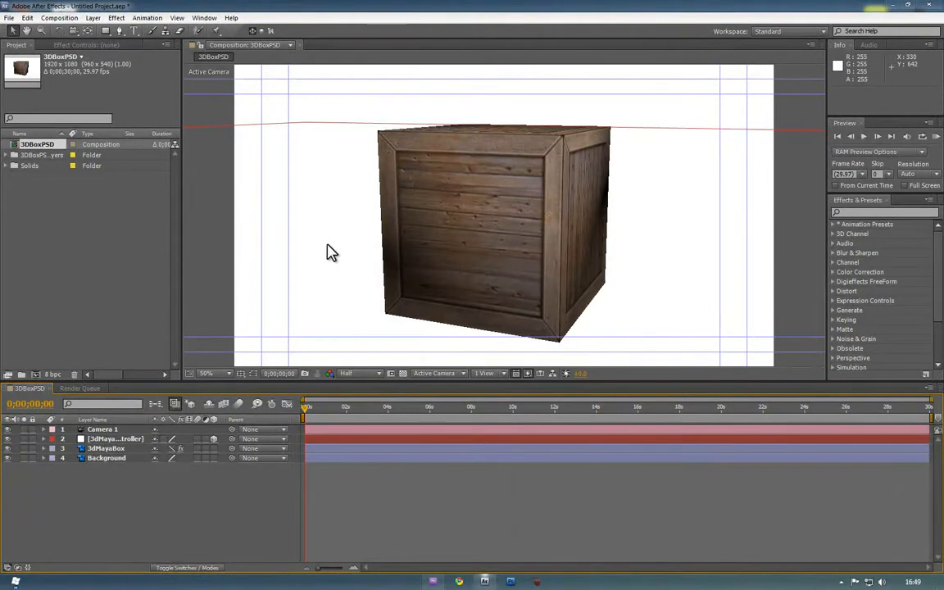
{"action": "left_click", "coordinate": [88, 459]}
{"action": "key", "text": "Delete"}
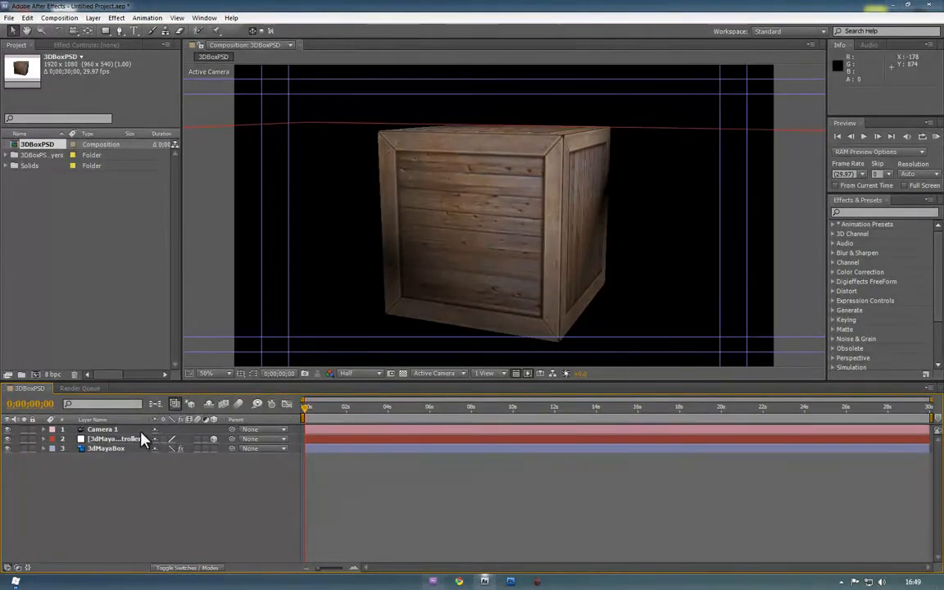
Make 3dMayaBox a 3D layer, accepting the camera-effects warning, and expand the controller layer
{"action": "left_click", "coordinate": [213, 448]}
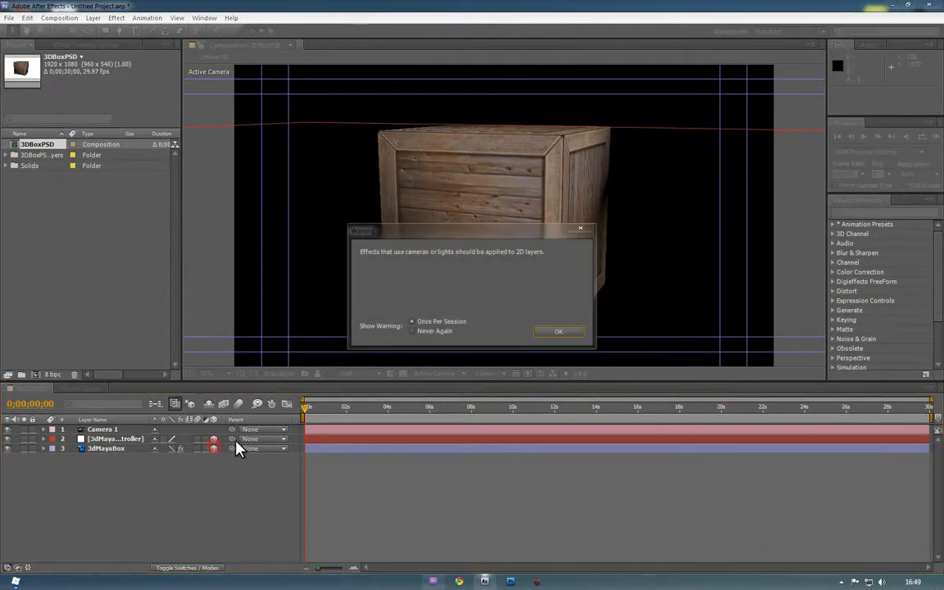
{"action": "left_click", "coordinate": [548, 333]}
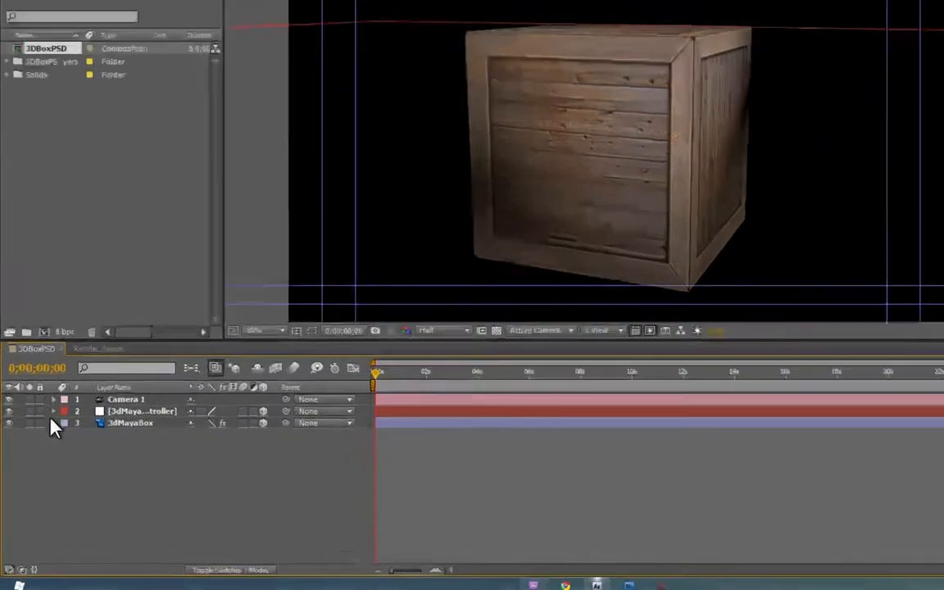
{"action": "left_click", "coordinate": [43, 438]}
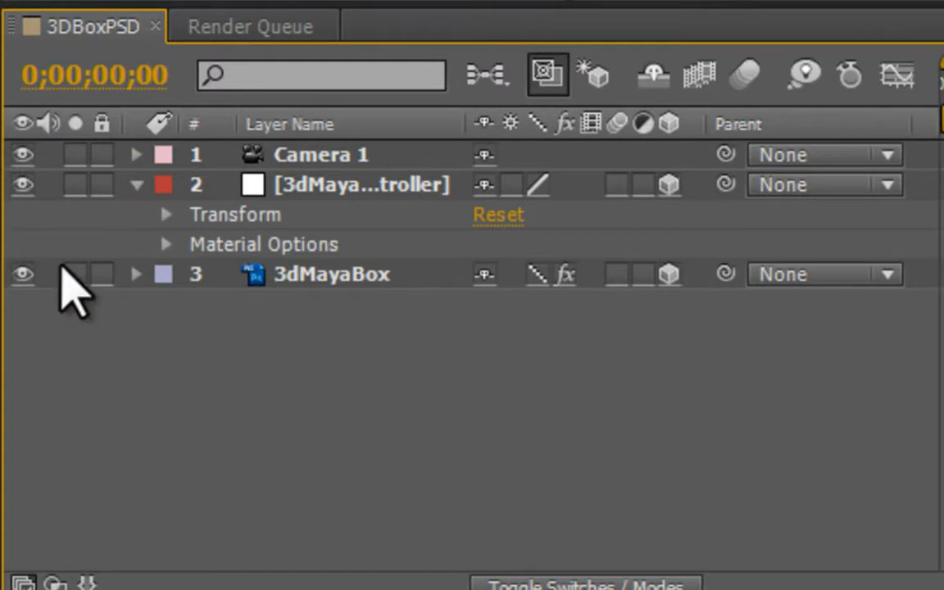
Trial-rotate the controller's Orientation X, undo it, then keyframe all its Transform properties at 0s
{"action": "left_click", "coordinate": [312, 184]}
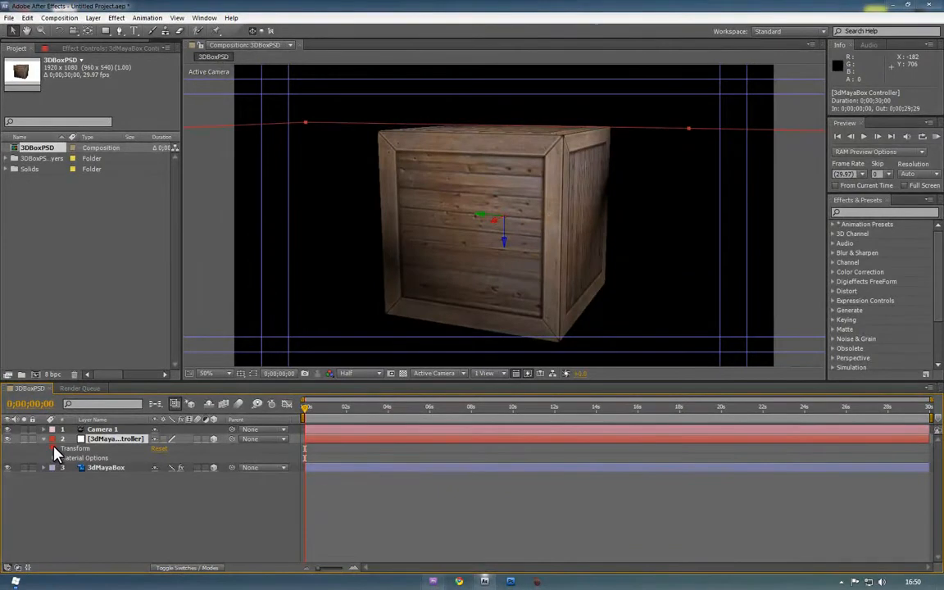
{"action": "left_click", "coordinate": [53, 449]}
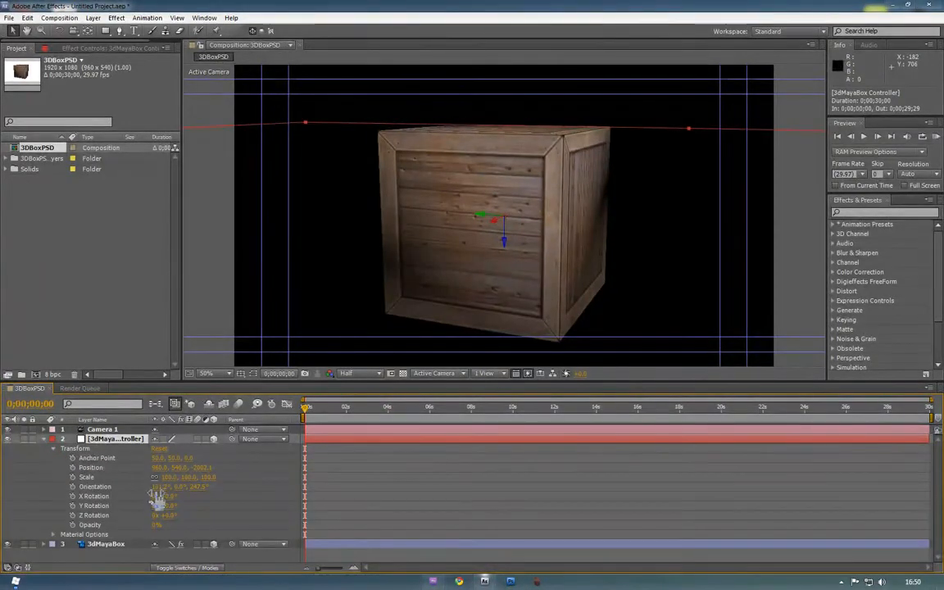
{"action": "left_click_drag", "start_coordinate": [159, 487], "coordinate": [241, 481]}
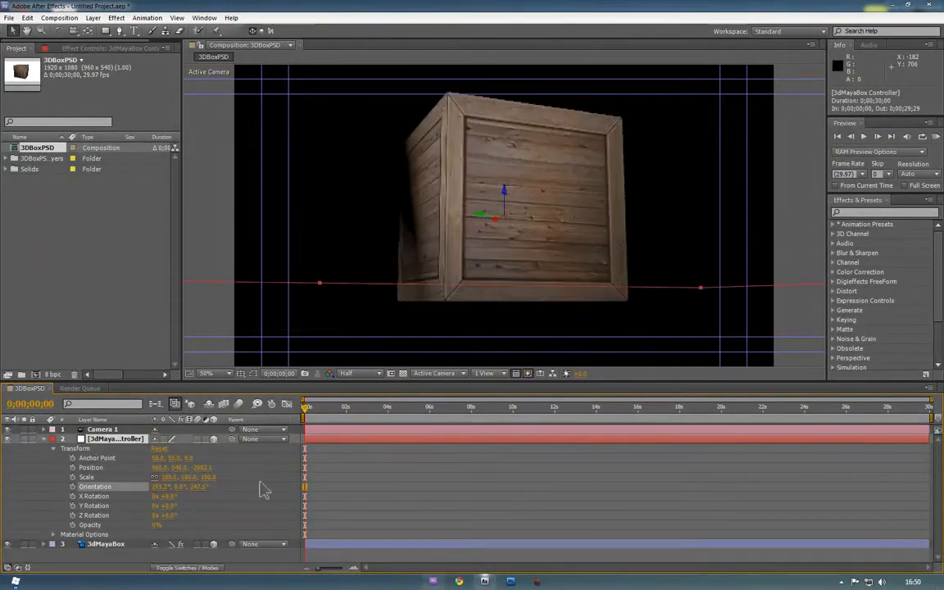
{"action": "left_click_drag", "start_coordinate": [160, 487], "coordinate": [350, 512]}
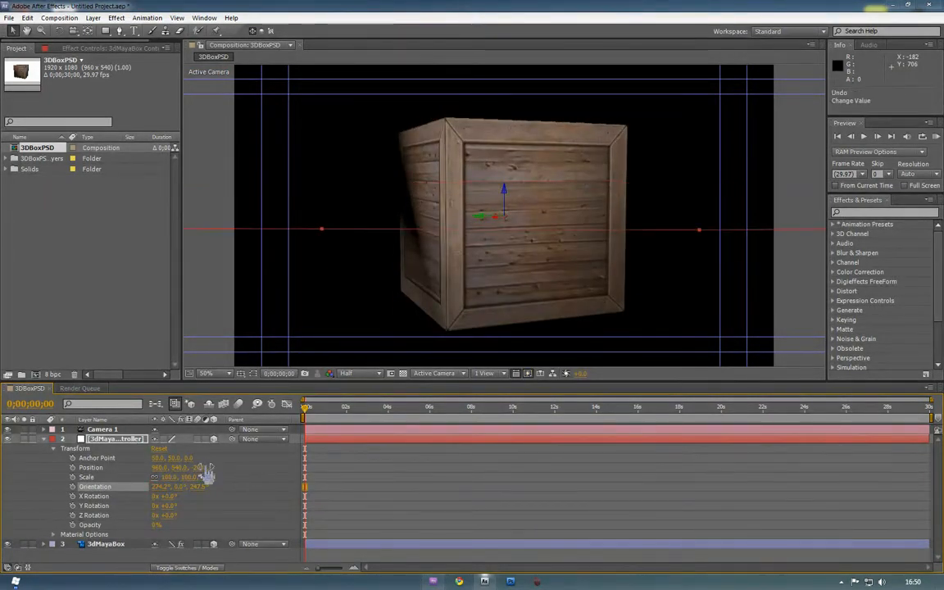
{"action": "key", "text": "ctrl+z"}
{"action": "key", "text": "ctrl+z"}
{"action": "key", "text": "ctrl+z"}
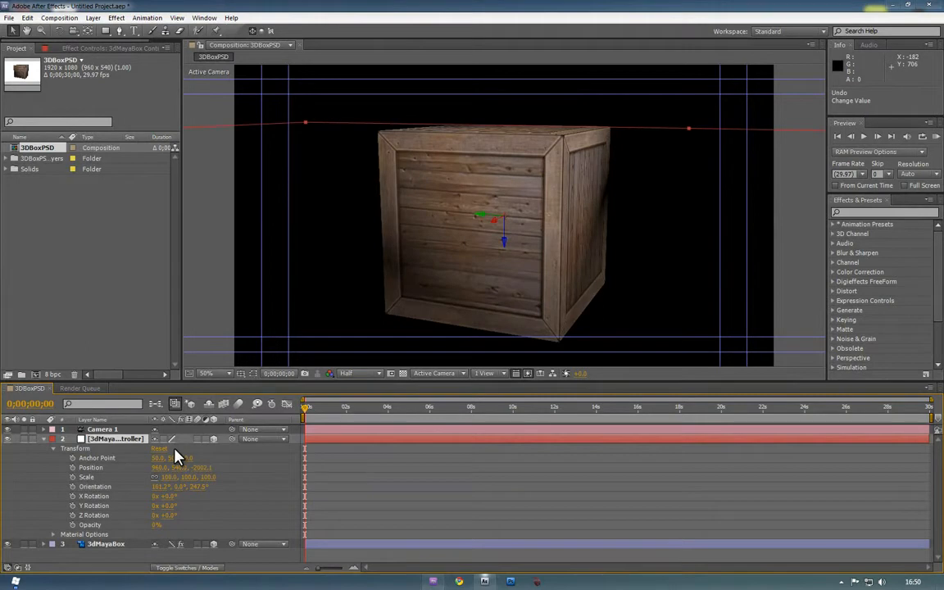
{"action": "key", "text": "ctrl+z"}
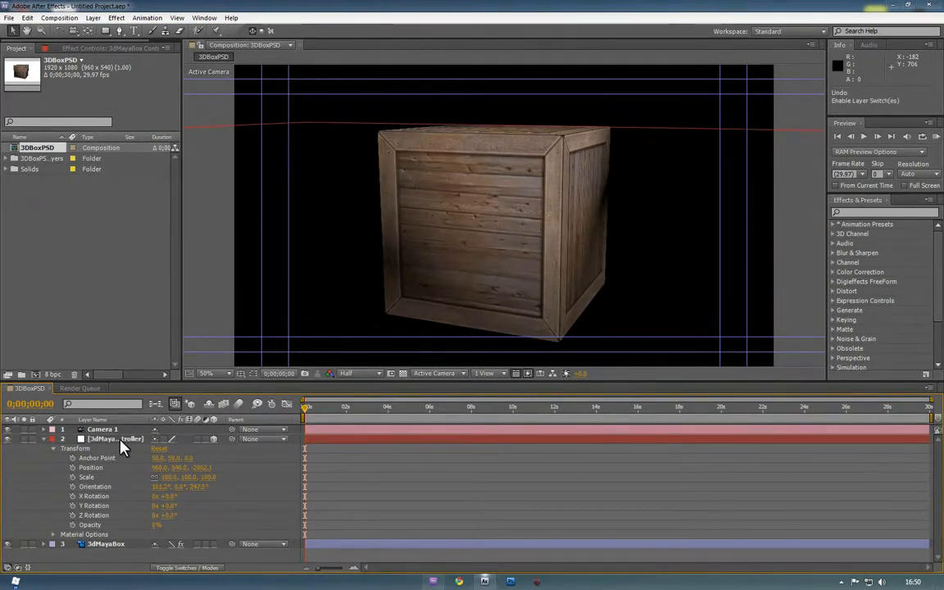
{"action": "left_click_drag", "start_coordinate": [72, 457], "coordinate": [72, 528]}
{"action": "left_click_drag", "start_coordinate": [74, 459], "coordinate": [69, 526]}
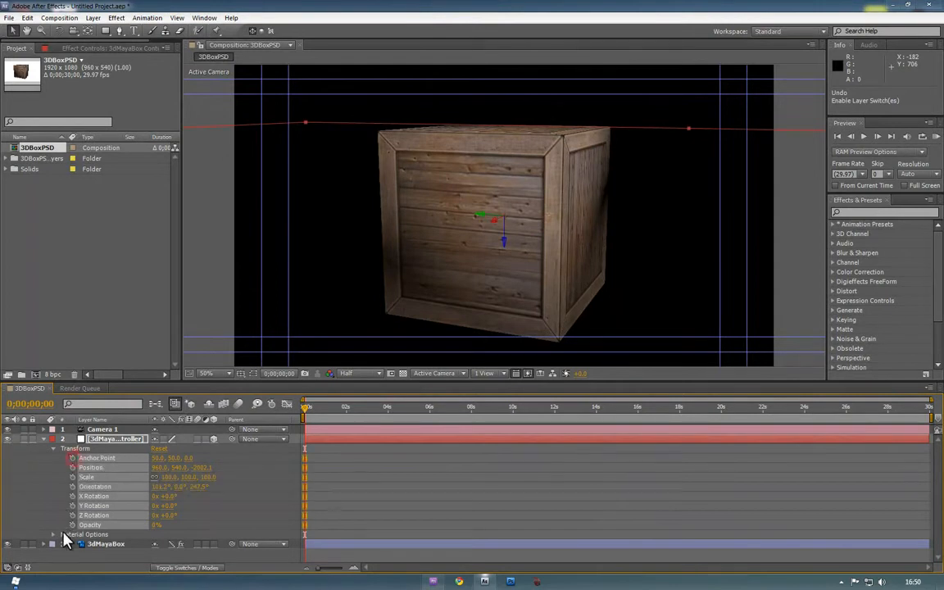
Clear the Transform keyframes, keyframe only Orientation, and move the playhead a few seconds in
{"action": "left_click", "coordinate": [73, 486]}
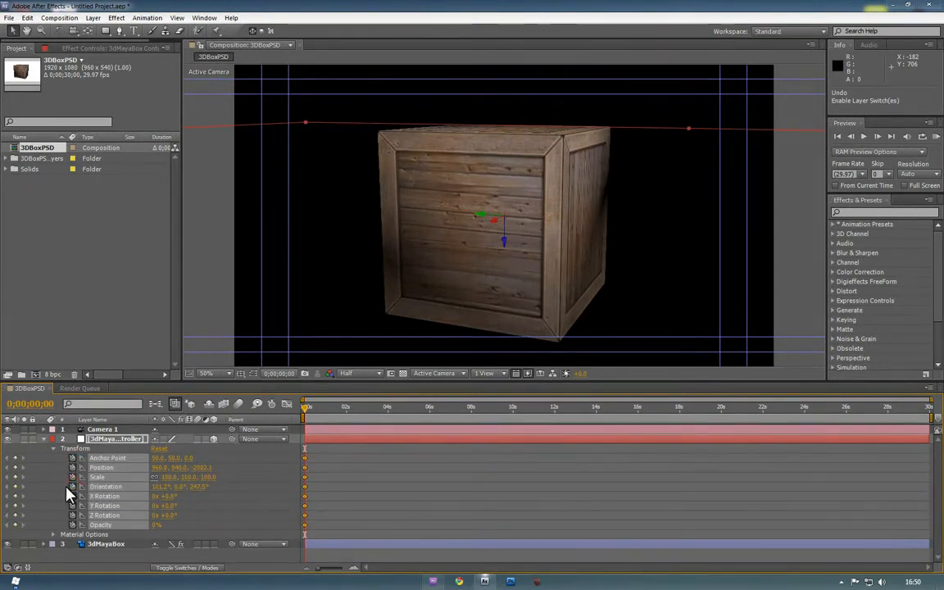
{"action": "left_click", "coordinate": [71, 486]}
{"action": "left_click", "coordinate": [72, 487]}
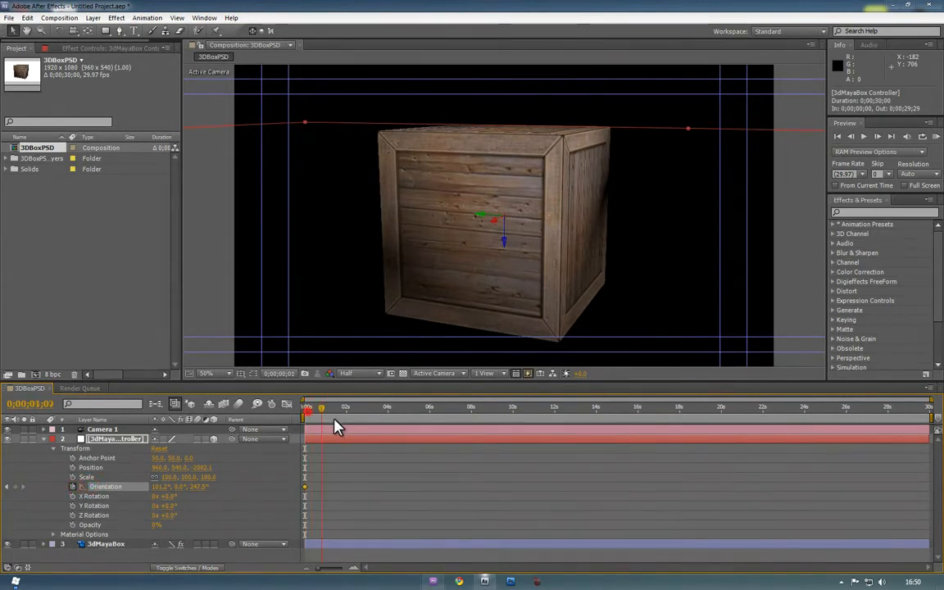
{"action": "left_click_drag", "start_coordinate": [376, 414], "coordinate": [390, 415]}
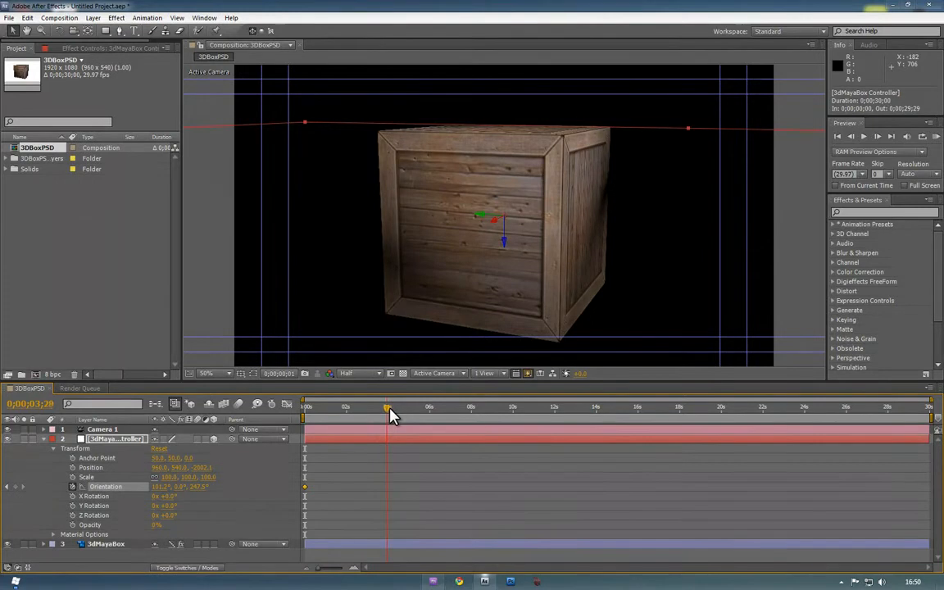
Set Orientation to 300°, 300°, 50° and preview the crate's tumble from near the start
{"action": "left_click", "coordinate": [164, 487]}
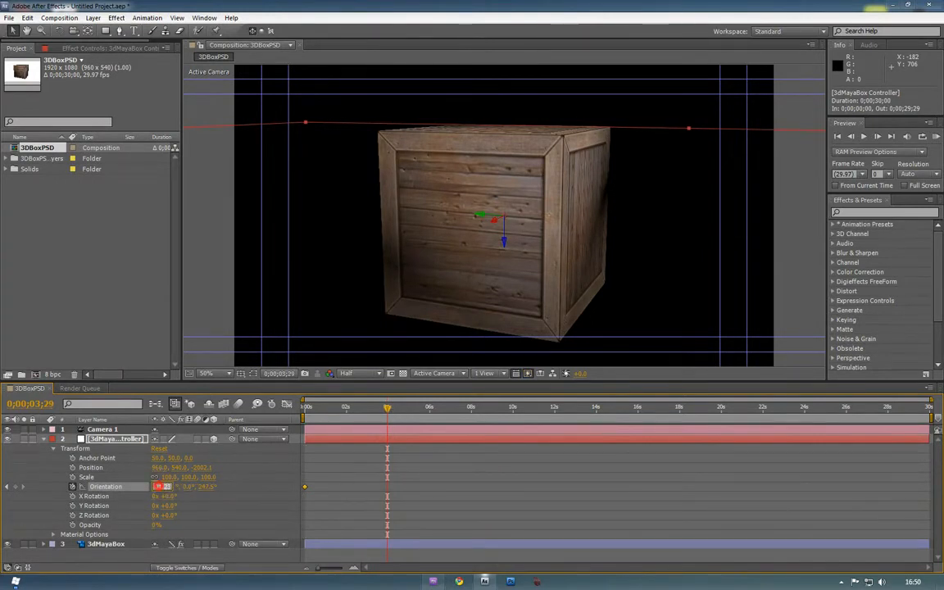
{"action": "type", "text": "300"}
{"action": "key", "text": "Return"}
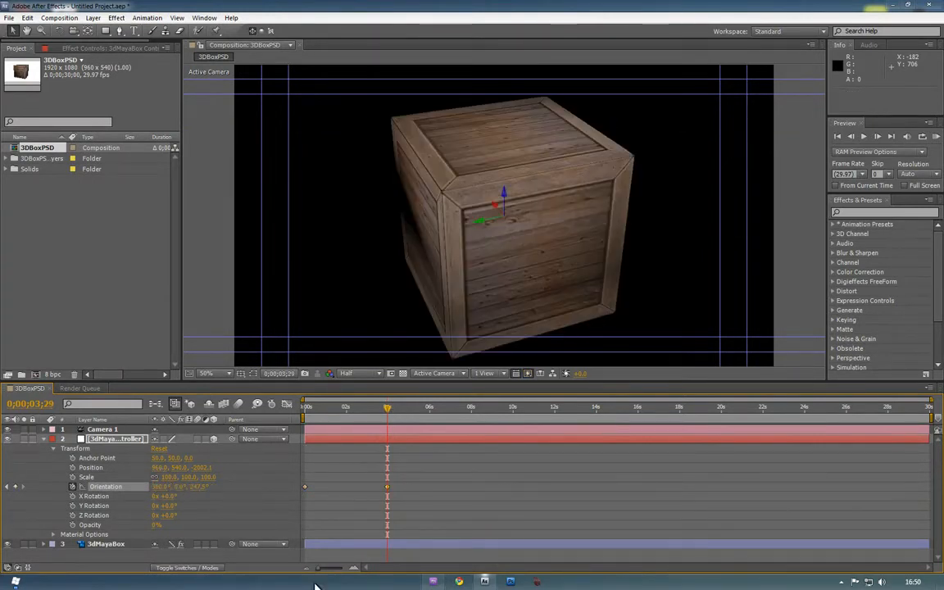
{"action": "type", "text": "300"}
{"action": "key", "text": "Return"}
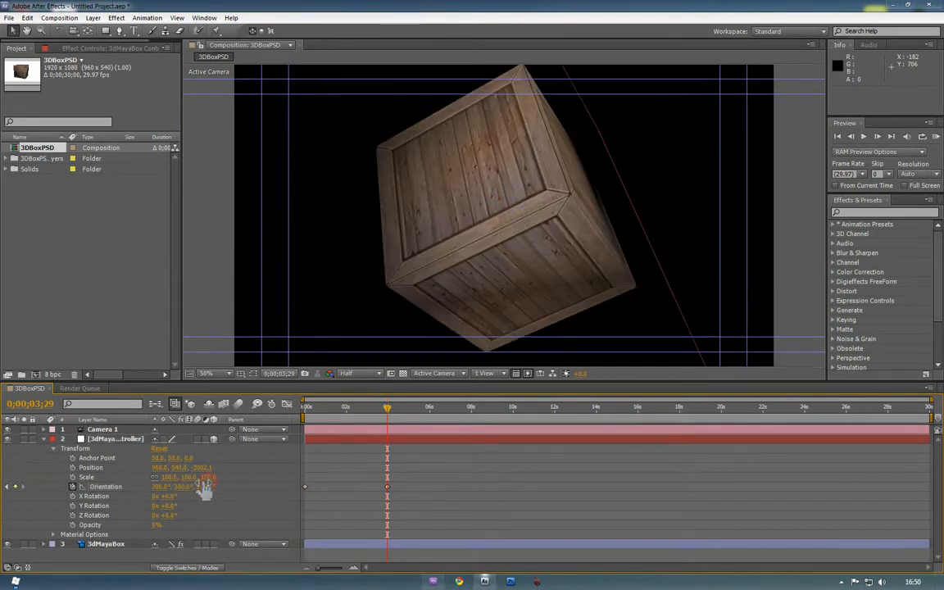
{"action": "left_click", "coordinate": [205, 486]}
{"action": "type", "text": "50"}
{"action": "key", "text": "Return"}
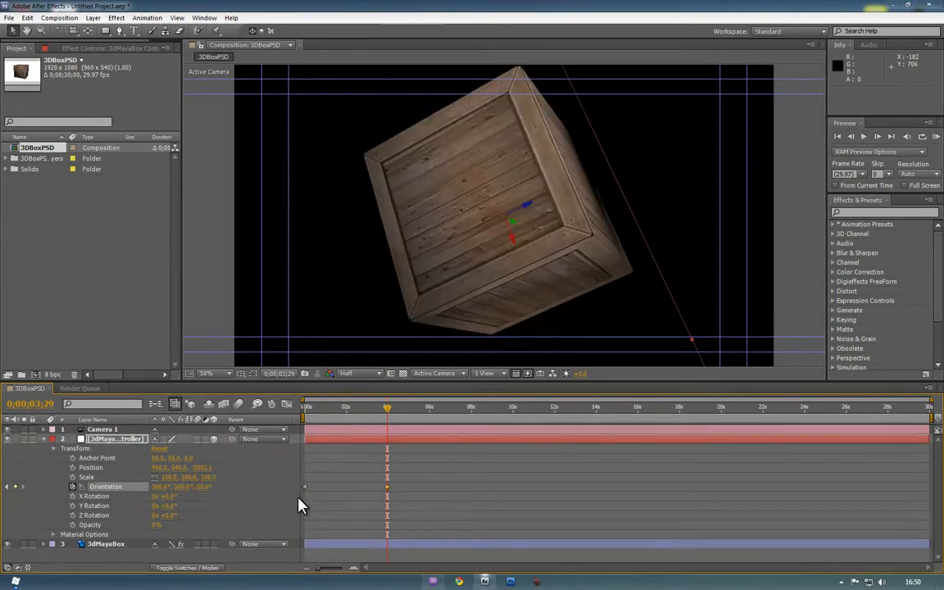
{"action": "left_click", "coordinate": [312, 412]}
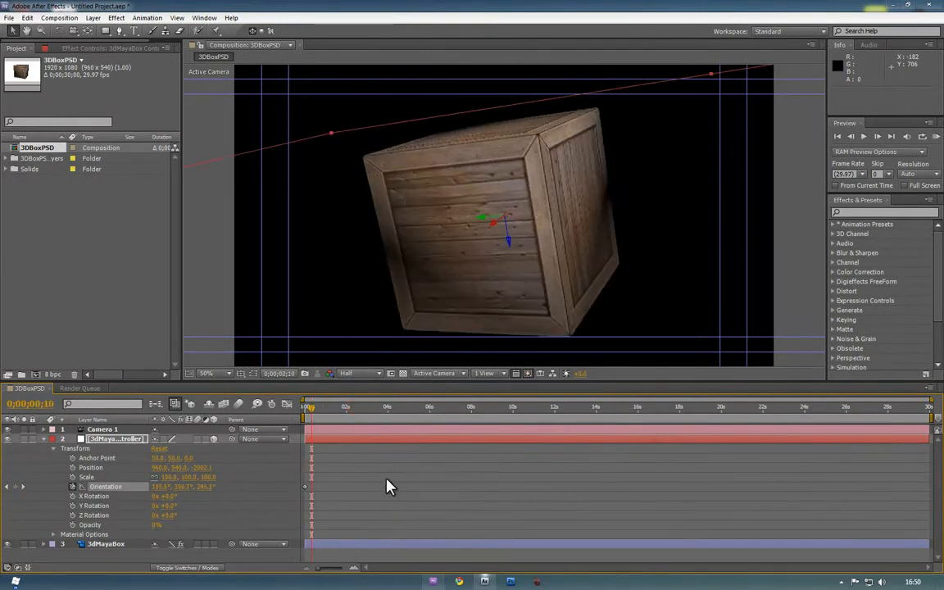
{"action": "key", "text": "space"}
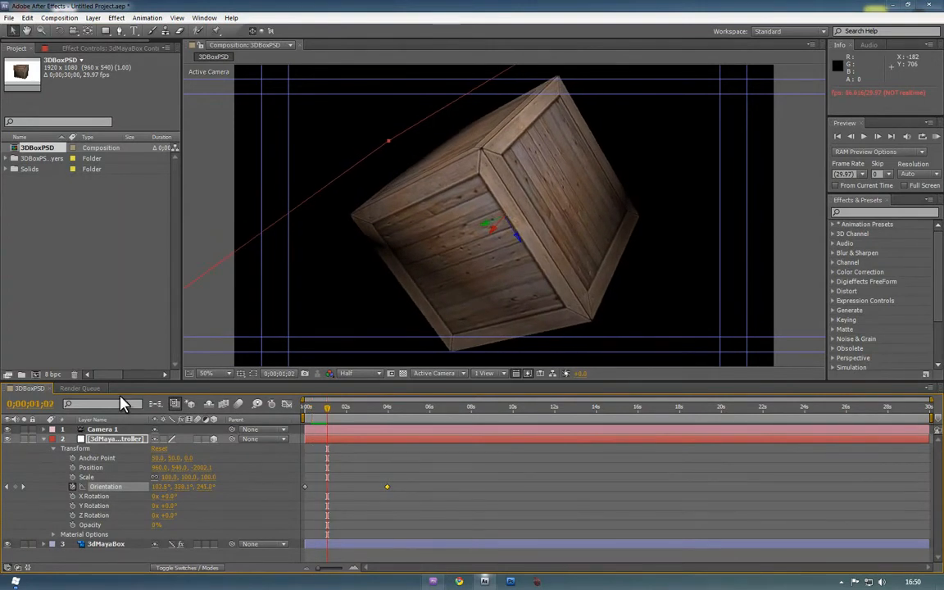
Create a 1920×1080, 29.97 fps composition named Room and select it in the Project panel
{"action": "left_click", "coordinate": [54, 241]}
{"action": "right_click", "coordinate": [38, 241]}
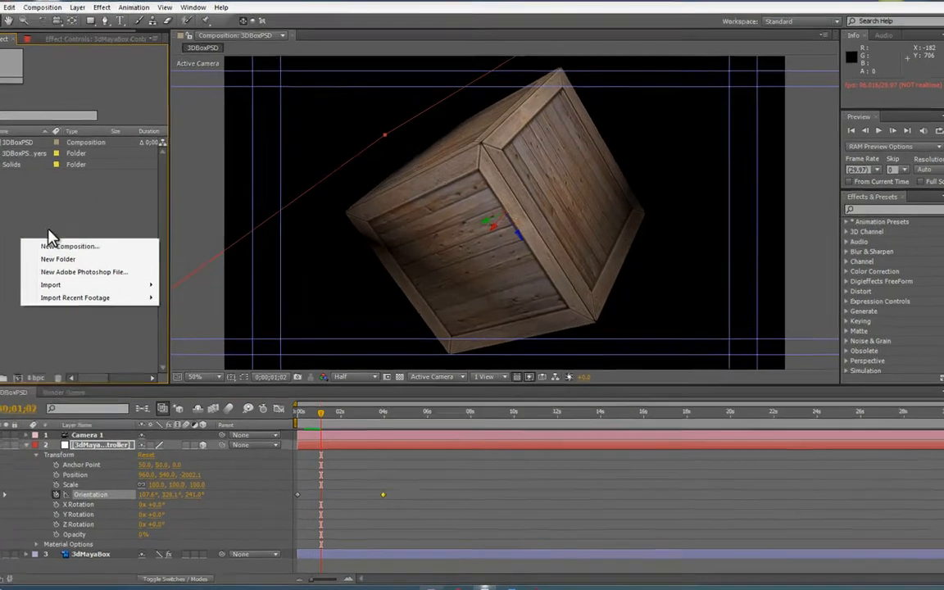
{"action": "left_click", "coordinate": [78, 247]}
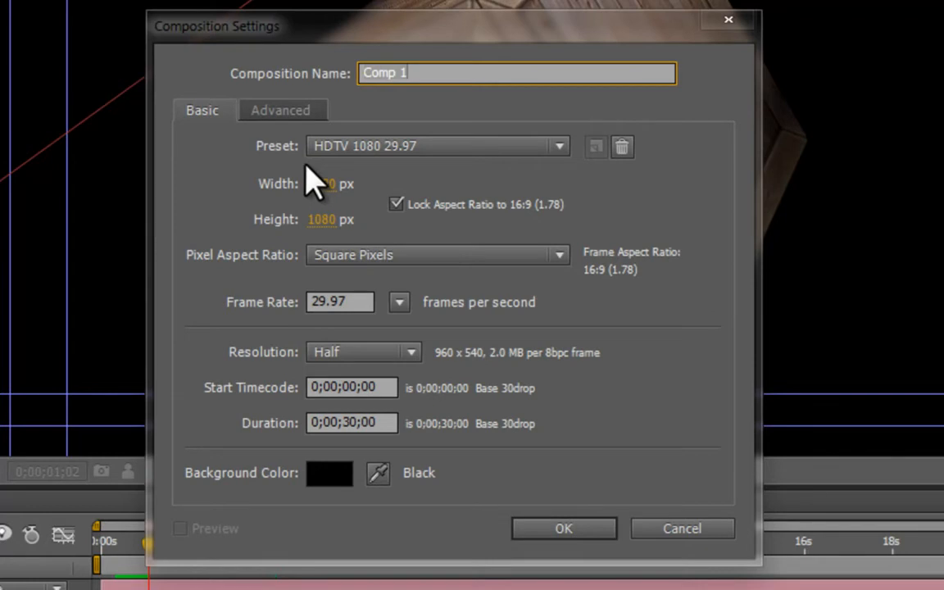
{"action": "type", "text": "Room"}
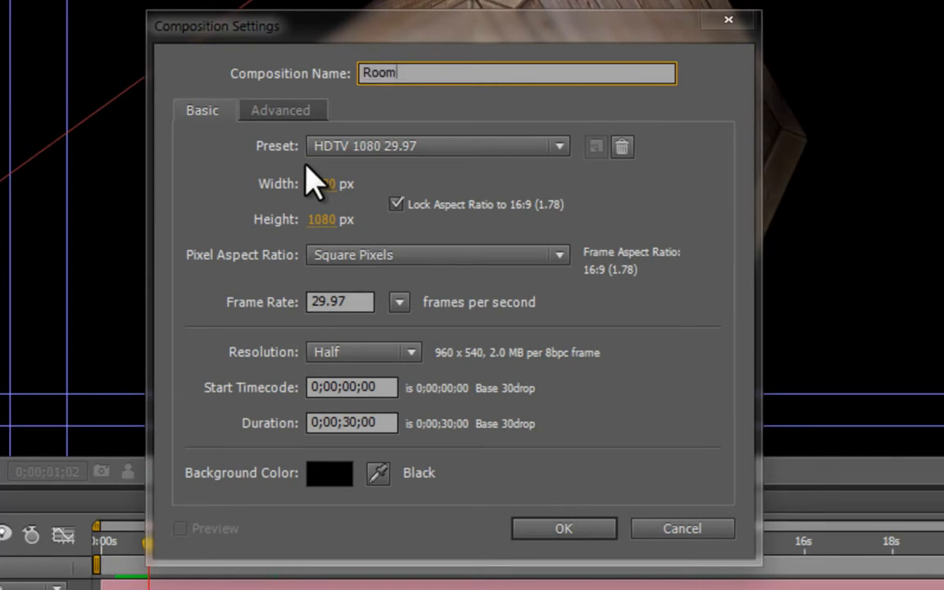
{"action": "key", "text": "Return"}
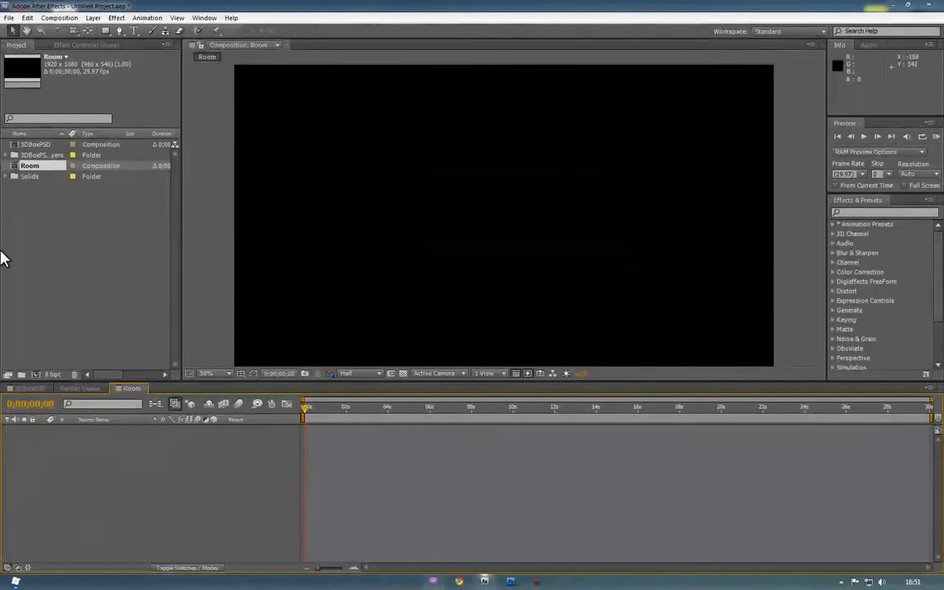
{"action": "left_click", "coordinate": [25, 293]}
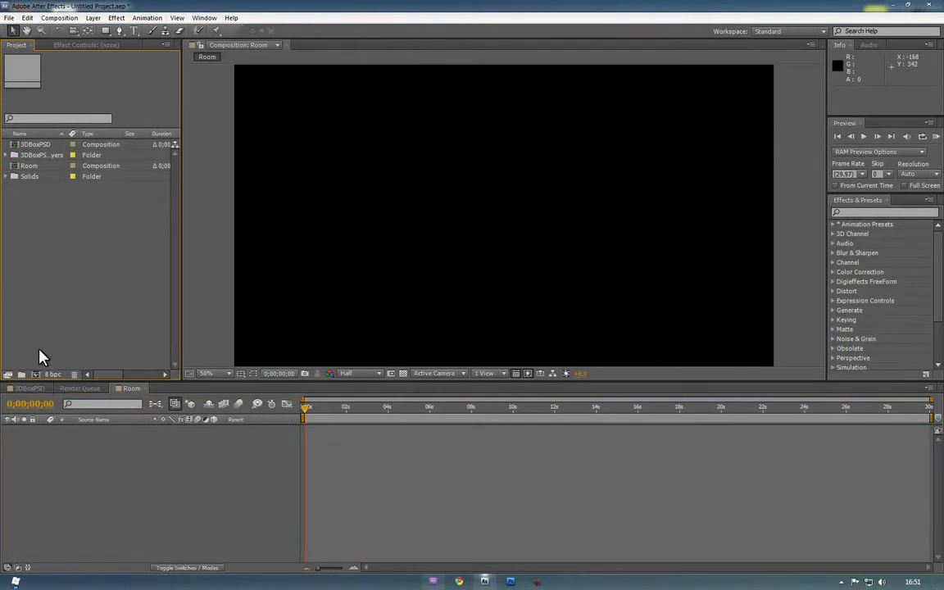
{"action": "left_click", "coordinate": [37, 167]}
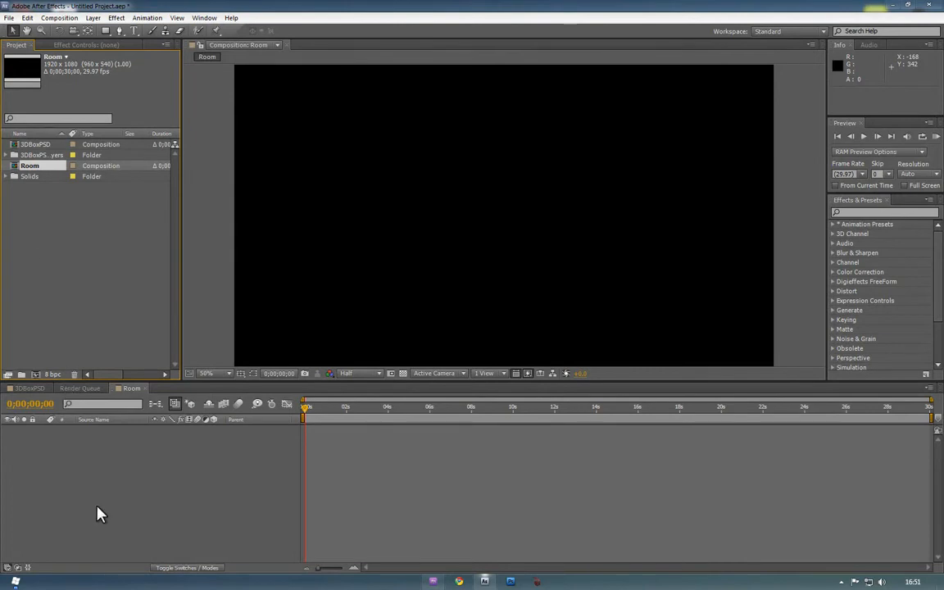
Add a full-frame 1920×1080 orange solid named Floor to the Room composition
{"action": "right_click", "coordinate": [77, 485]}
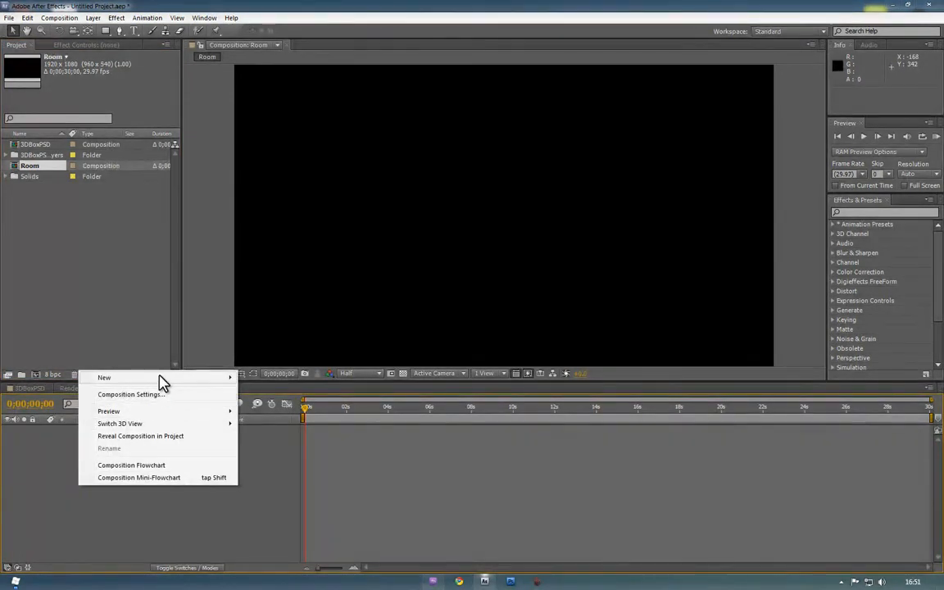
{"action": "mouse_move", "coordinate": [170, 384]}
{"action": "mouse_move", "coordinate": [166, 380]}
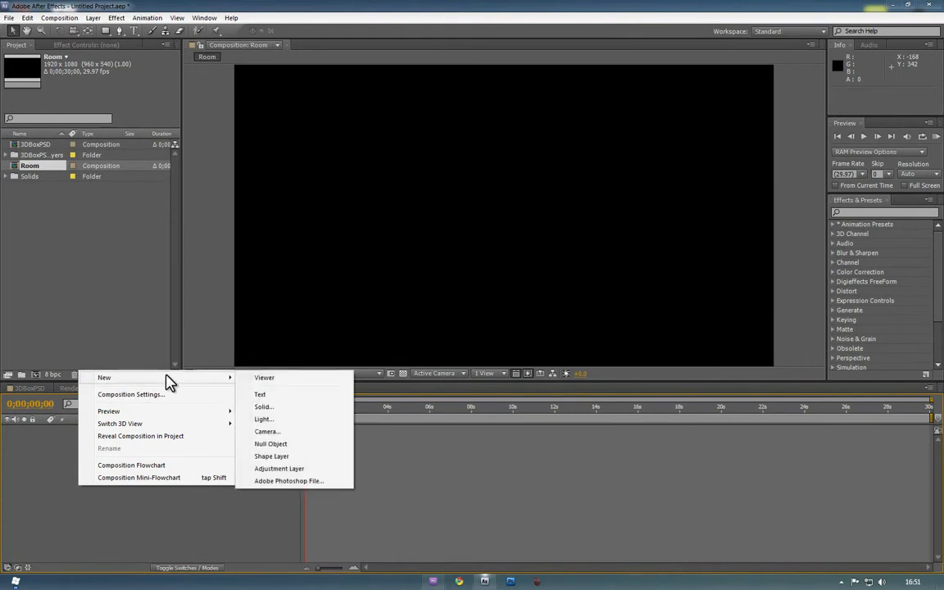
{"action": "left_click", "coordinate": [282, 407]}
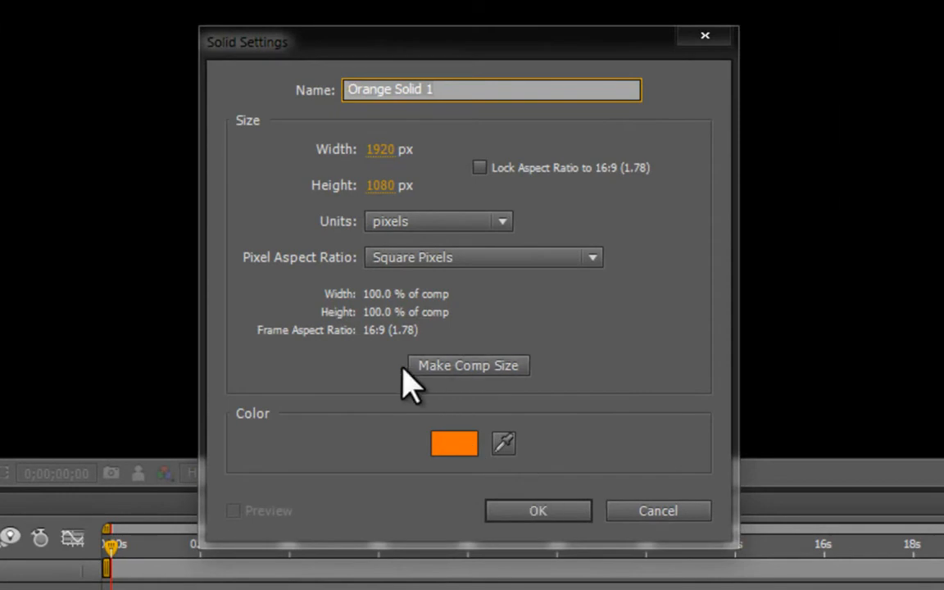
{"action": "type", "text": "Fl"}
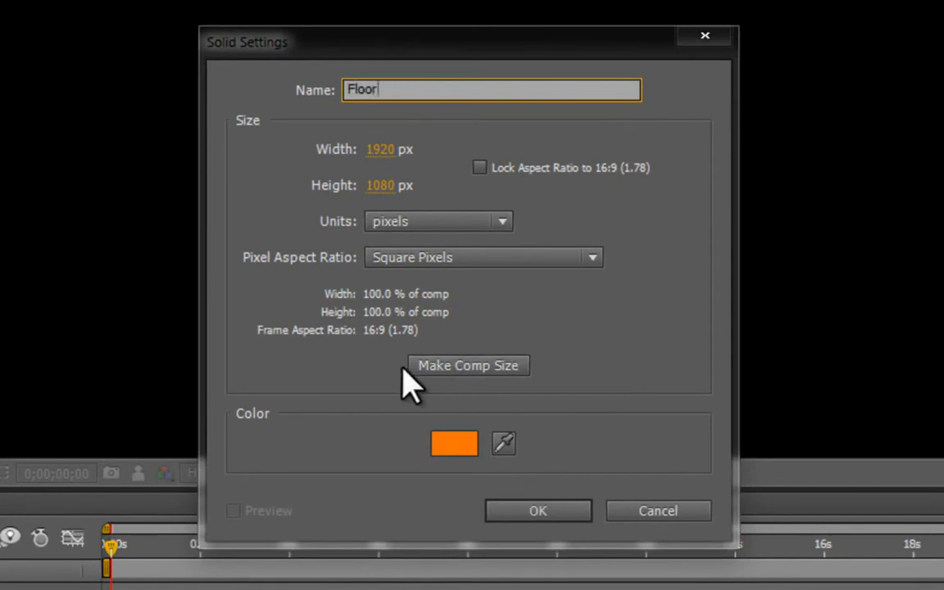
{"action": "type", "text": "oor"}
{"action": "key", "text": "Return"}
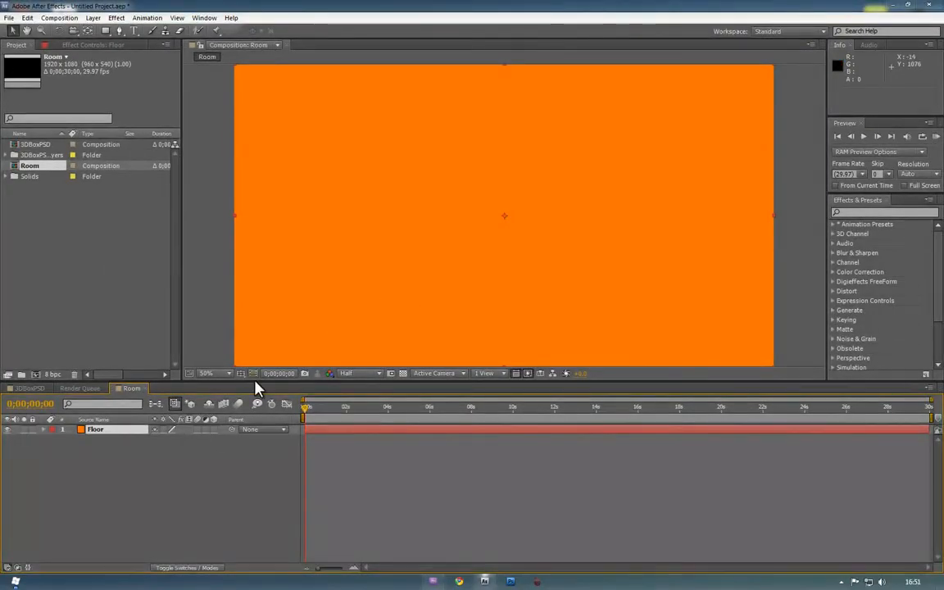
Switch the viewer to 2 Views - Horizontal and make Floor a 3D layer
{"action": "left_click", "coordinate": [491, 377]}
{"action": "left_click", "coordinate": [491, 401]}
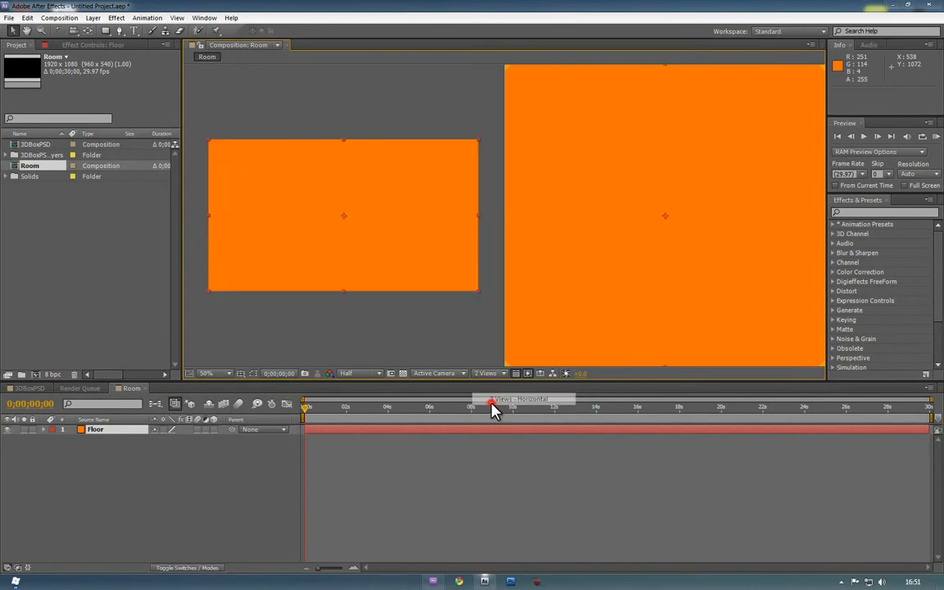
{"action": "left_click", "coordinate": [213, 429]}
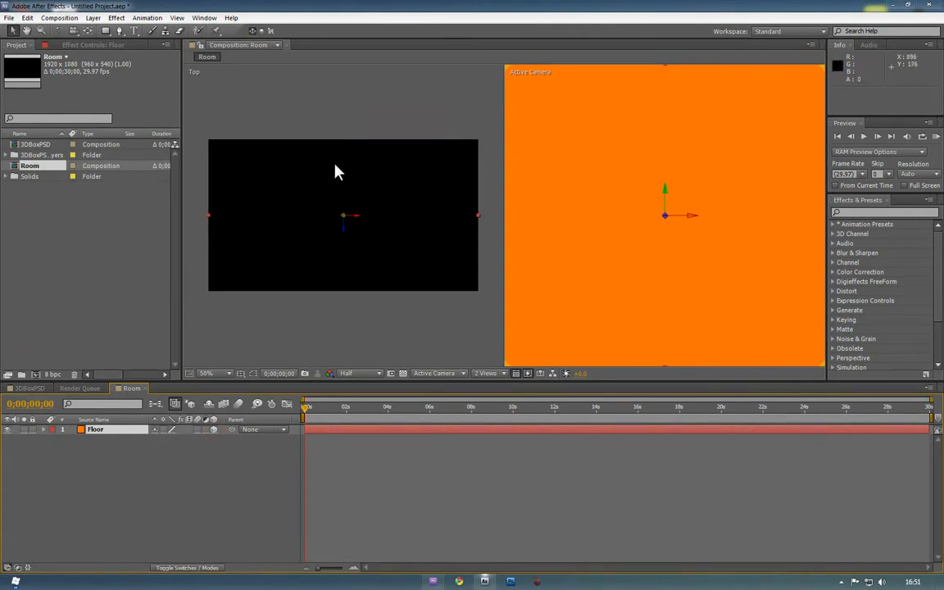
Rotate Floor flat to 270° on X and duplicate it
{"action": "left_click", "coordinate": [57, 31]}
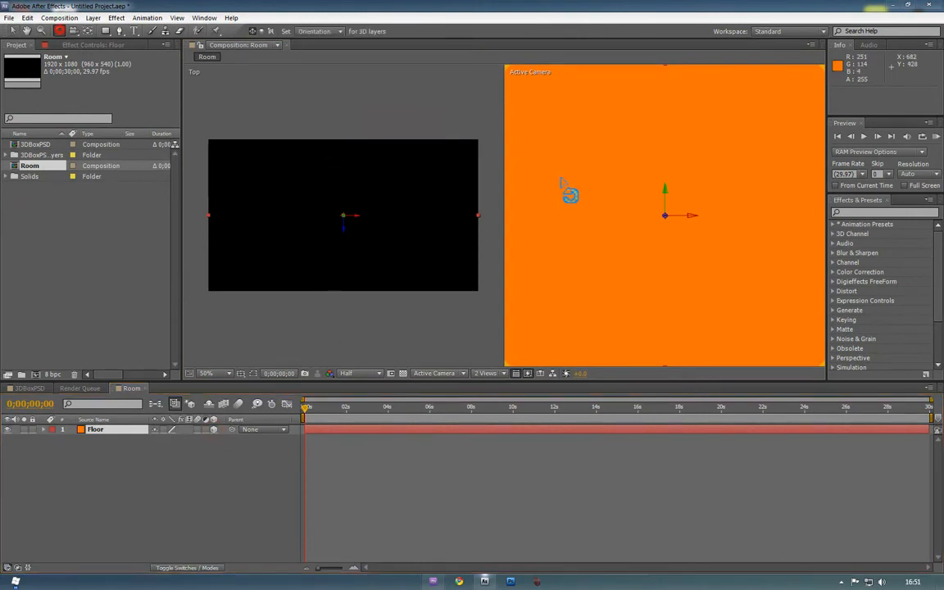
{"action": "left_click_drag", "start_coordinate": [692, 215], "coordinate": [682, 183]}
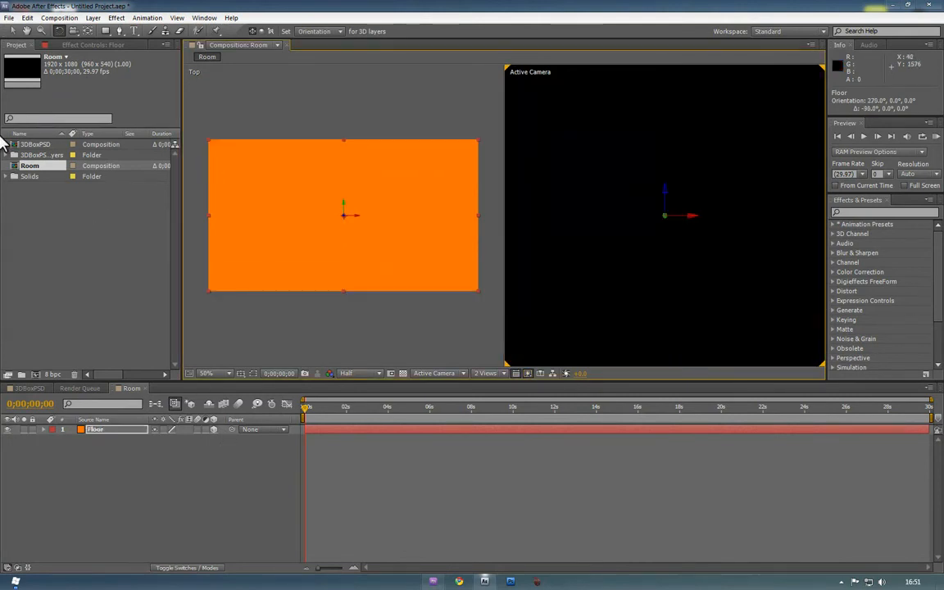
{"action": "left_click", "coordinate": [13, 30]}
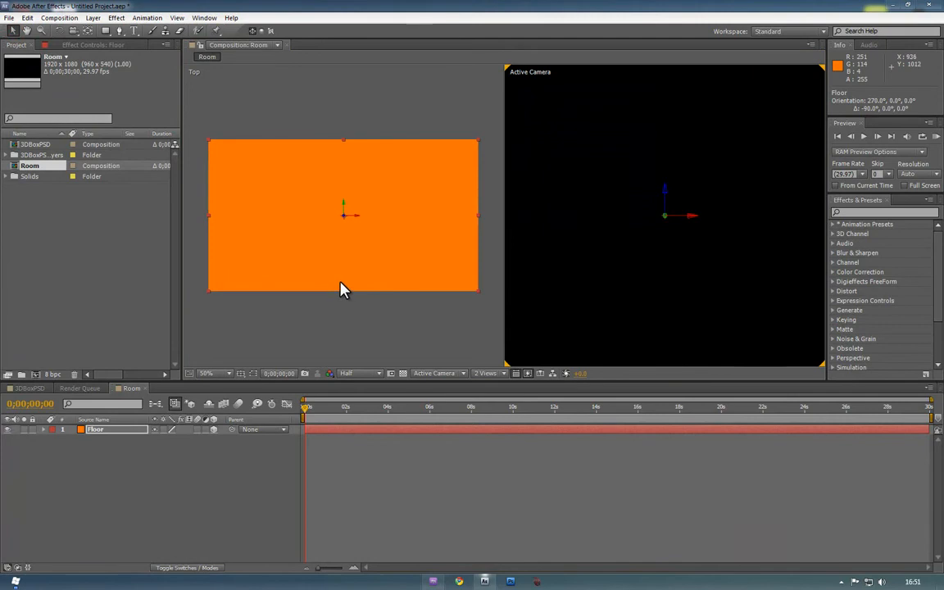
{"action": "key", "text": "ctrl+d"}
{"action": "key", "text": "Return"}
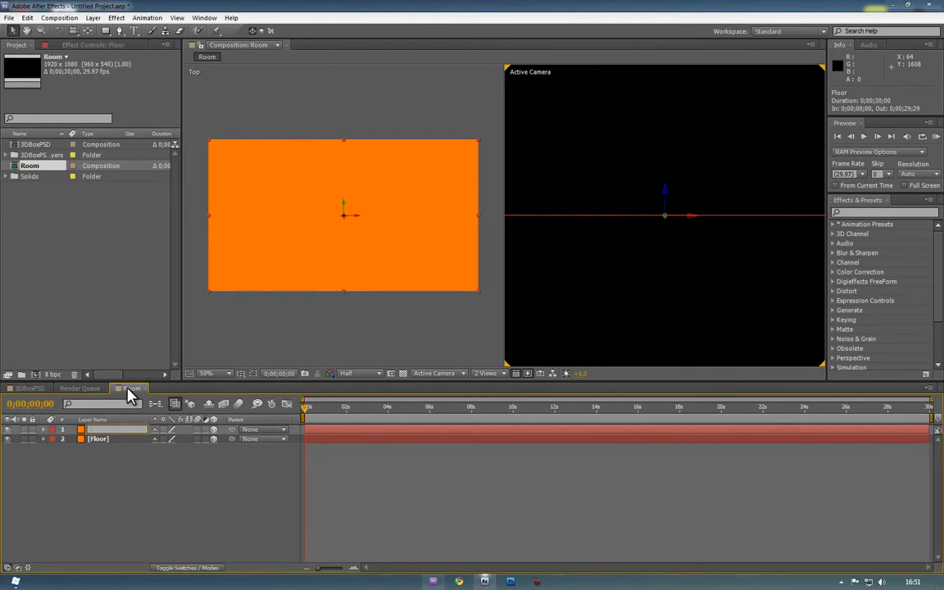
Name the copy BackWall, move Floor down in the camera view, and hide Floor
{"action": "left_click", "coordinate": [271, 343]}
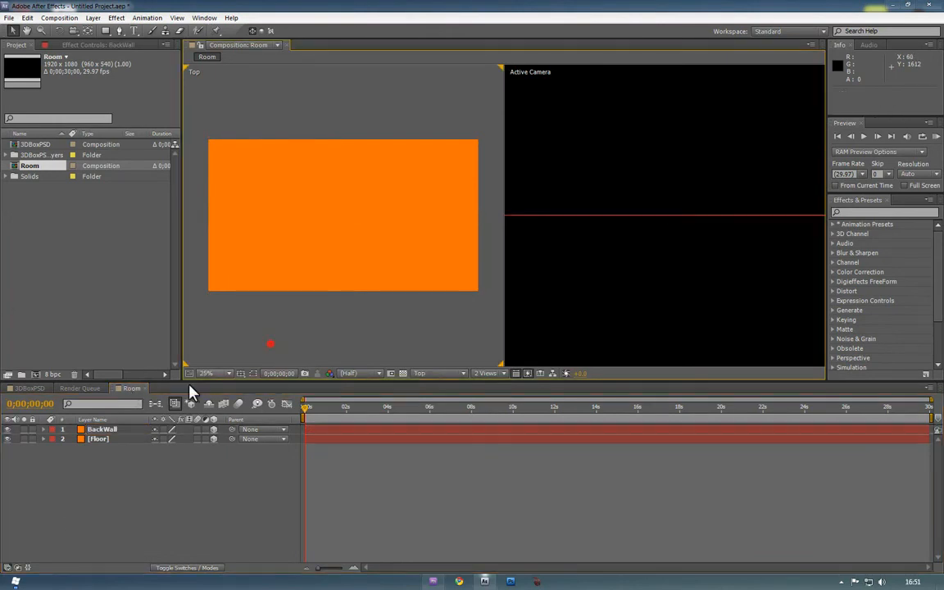
{"action": "left_click", "coordinate": [107, 439]}
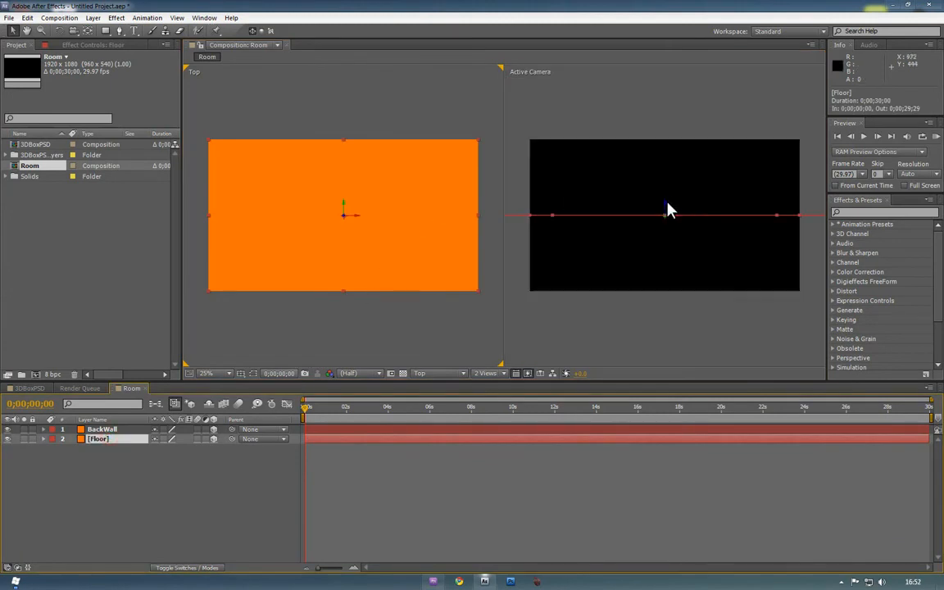
{"action": "left_click_drag", "start_coordinate": [668, 210], "coordinate": [618, 269]}
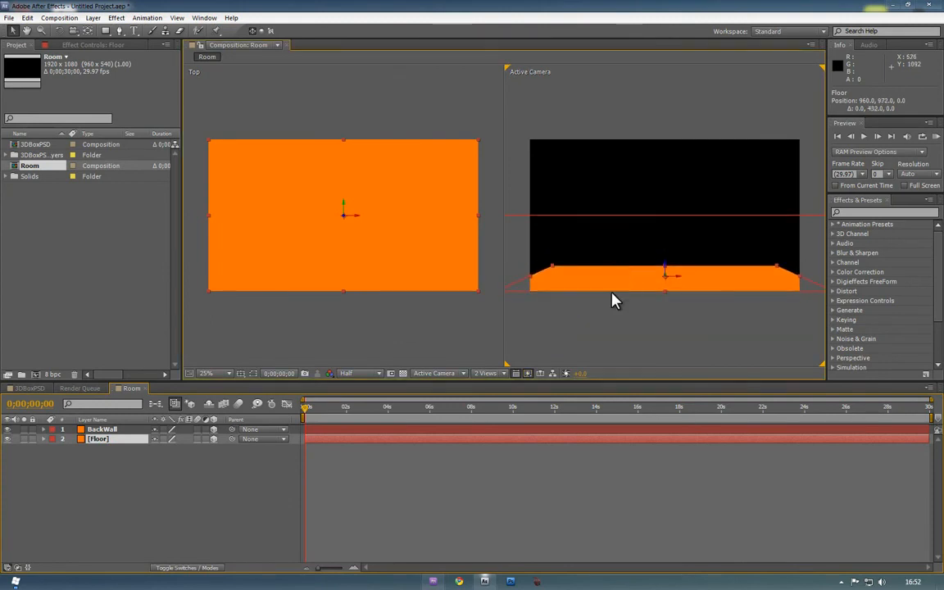
{"action": "left_click", "coordinate": [98, 429]}
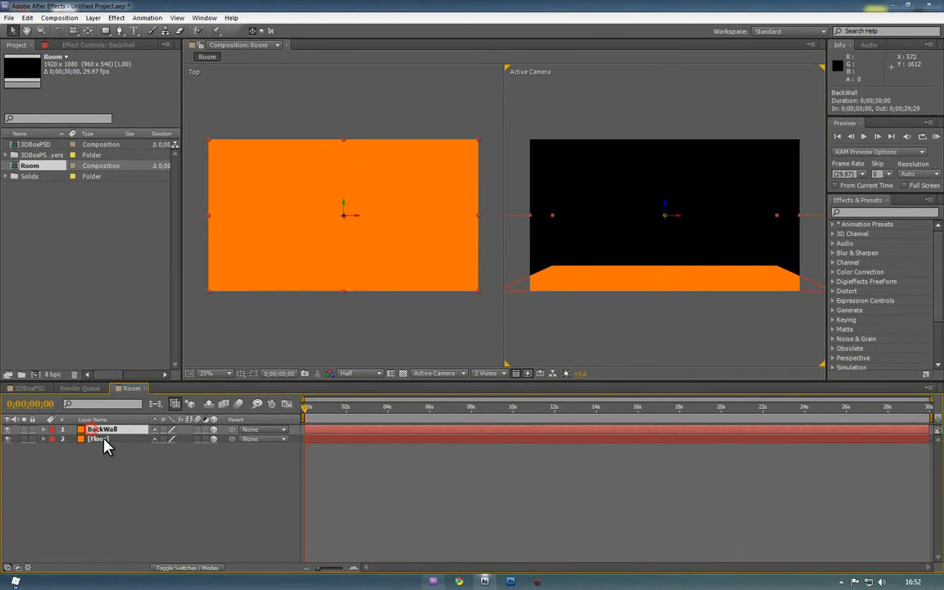
{"action": "left_click", "coordinate": [7, 439]}
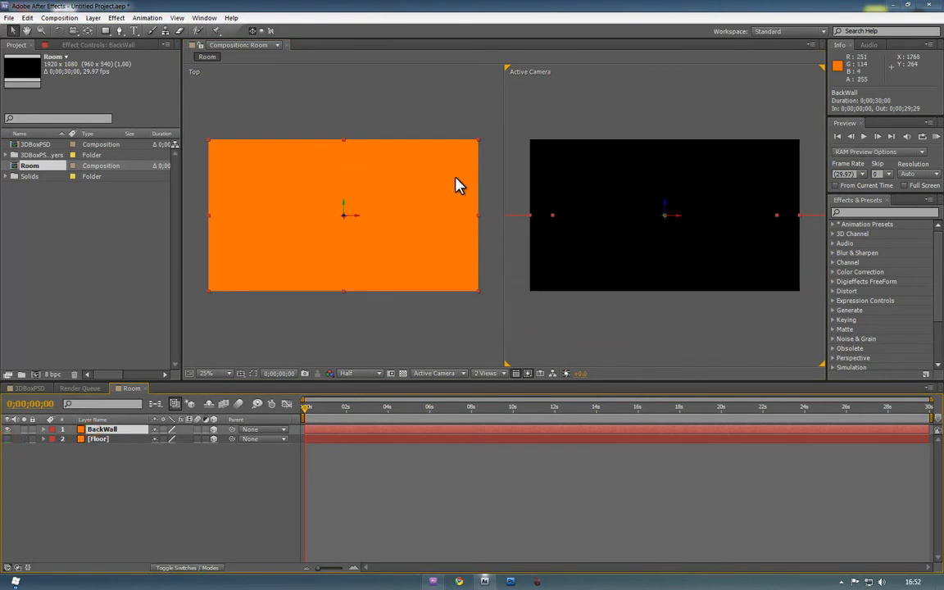
Rotate BackWall upright to 180° so it faces the camera
{"action": "left_click", "coordinate": [58, 31]}
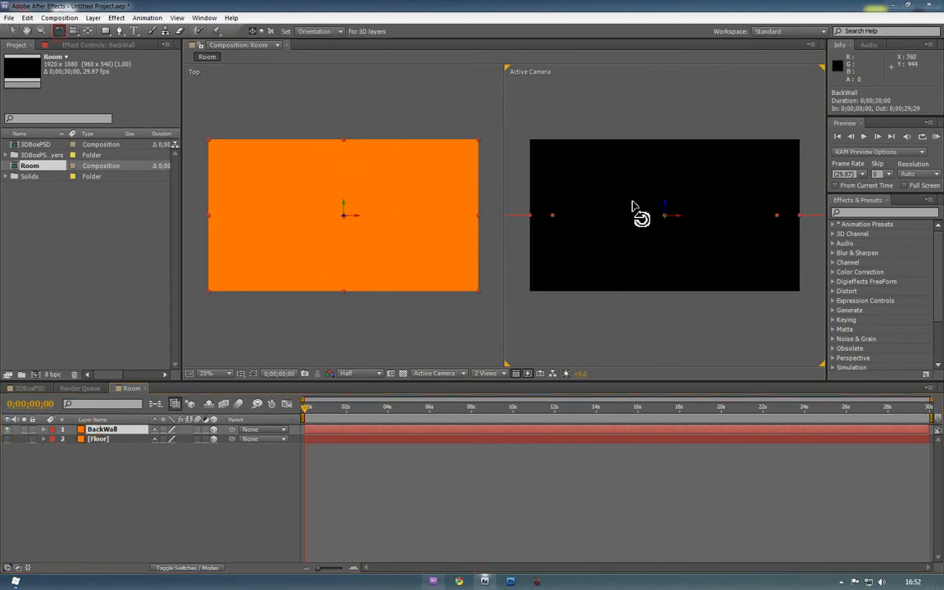
{"action": "left_click_drag", "start_coordinate": [678, 213], "coordinate": [678, 199]}
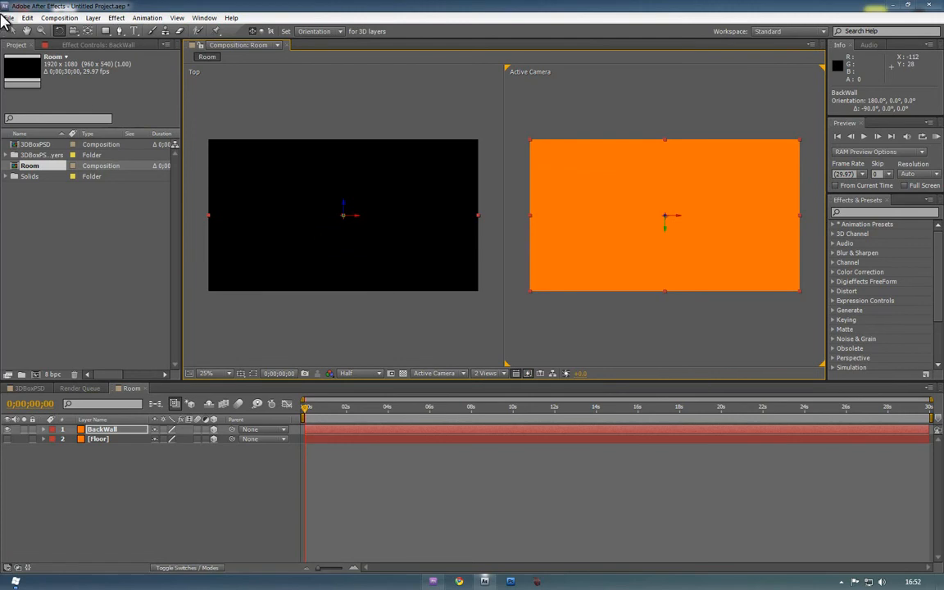
{"action": "left_click", "coordinate": [11, 30]}
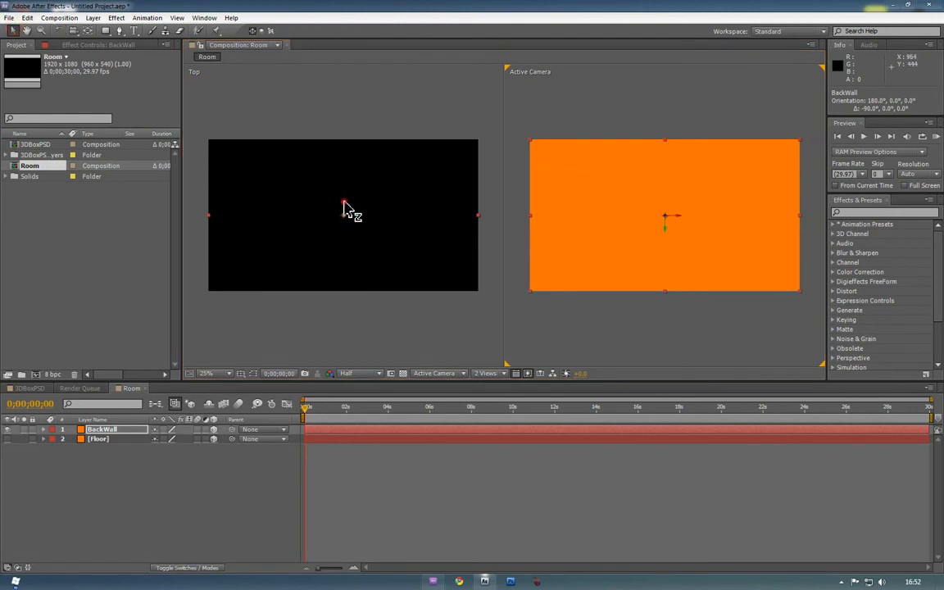